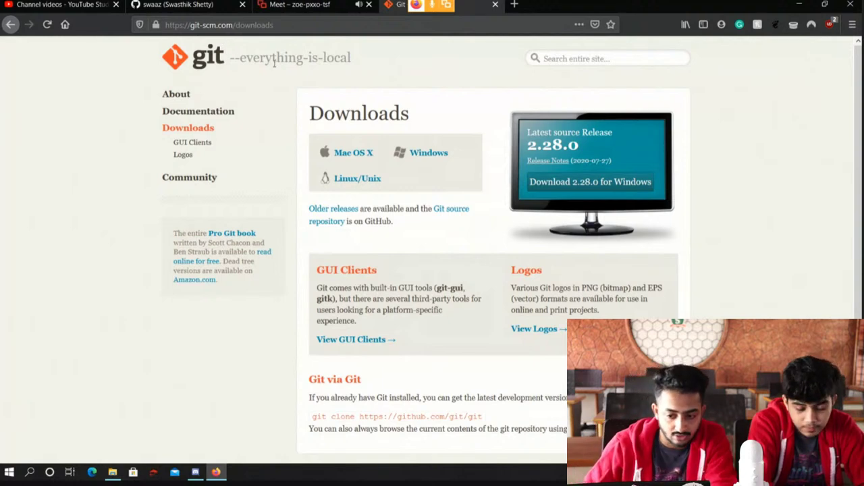
- Download the 64-bit Git 2.28.0 installer for Windows and save the file
{"action": "left_click", "coordinate": [431, 157]}
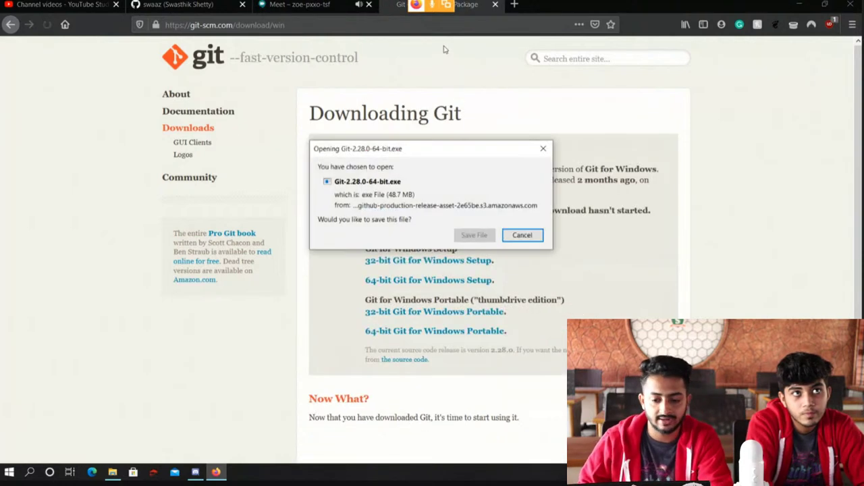
{"action": "left_click", "coordinate": [473, 235]}
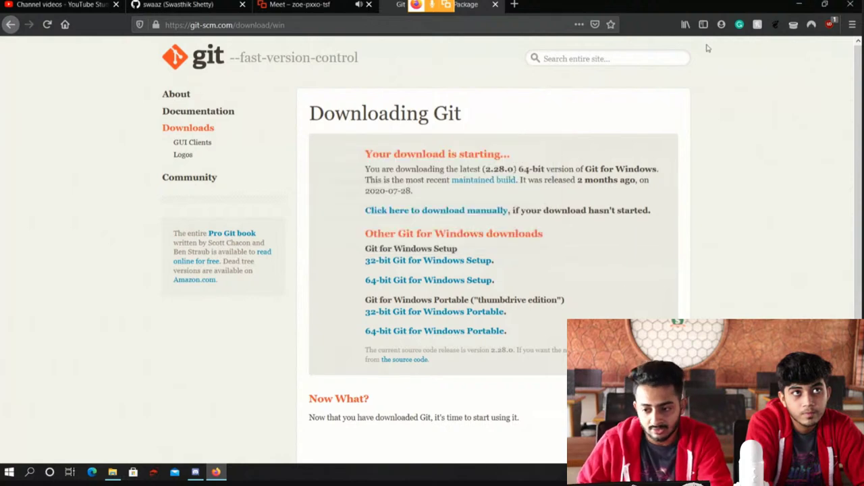
- Minimize the browser and File Explorer windows and examine the Git entries in the desktop's context menu
{"action": "left_click", "coordinate": [800, 5]}
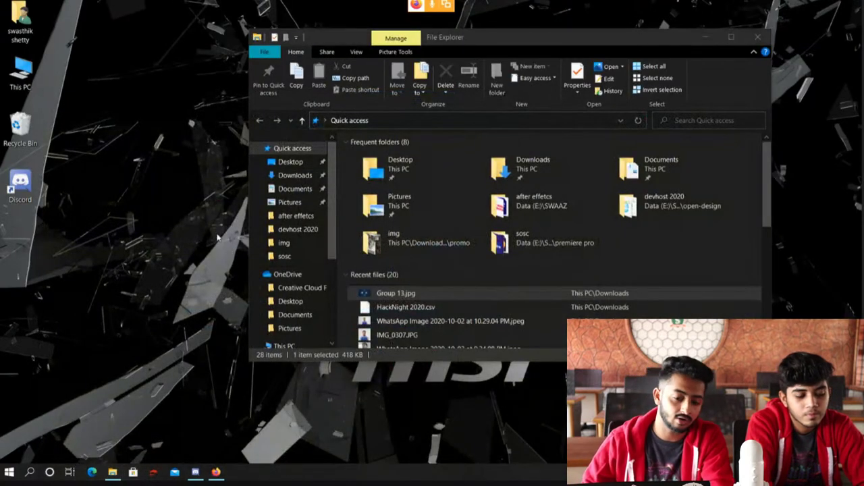
{"action": "right_click", "coordinate": [179, 223]}
{"action": "left_click", "coordinate": [161, 201]}
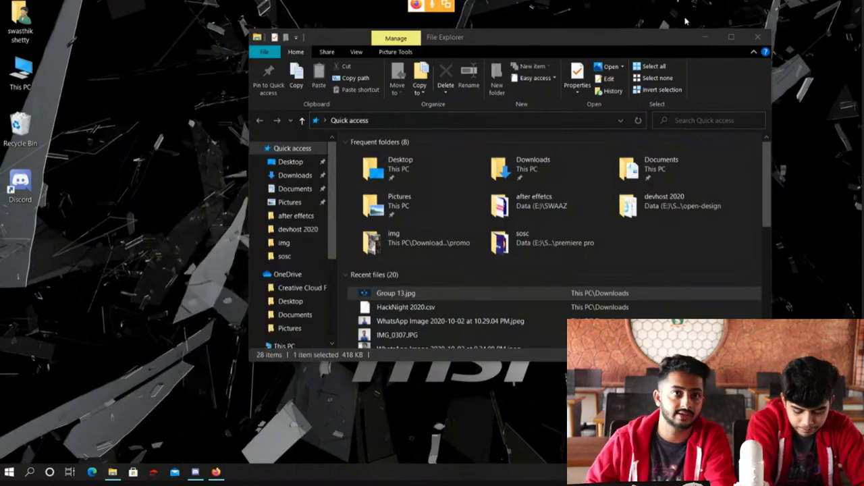
{"action": "left_click", "coordinate": [708, 30]}
{"action": "right_click", "coordinate": [312, 95]}
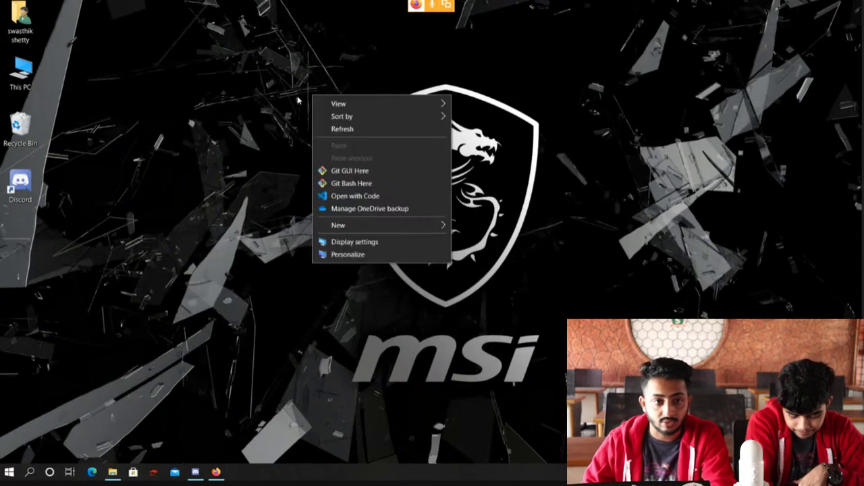
{"action": "left_click", "coordinate": [231, 121]}
{"action": "right_click", "coordinate": [282, 93]}
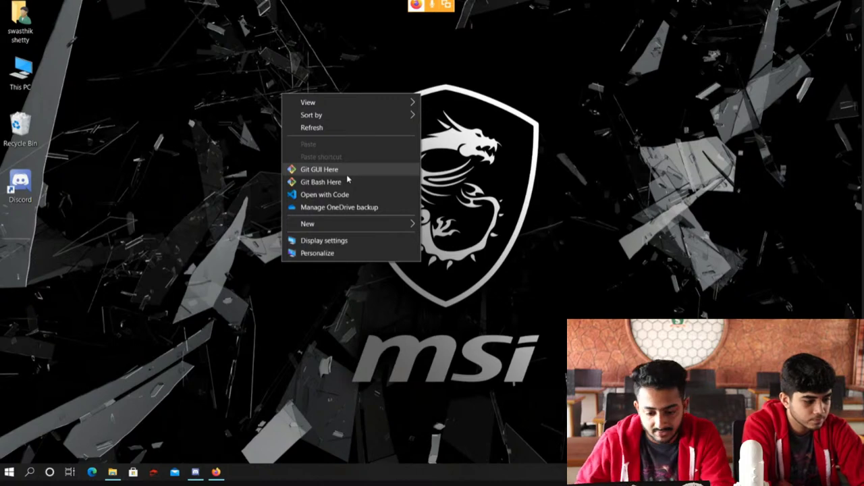
{"action": "left_click", "coordinate": [292, 341]}
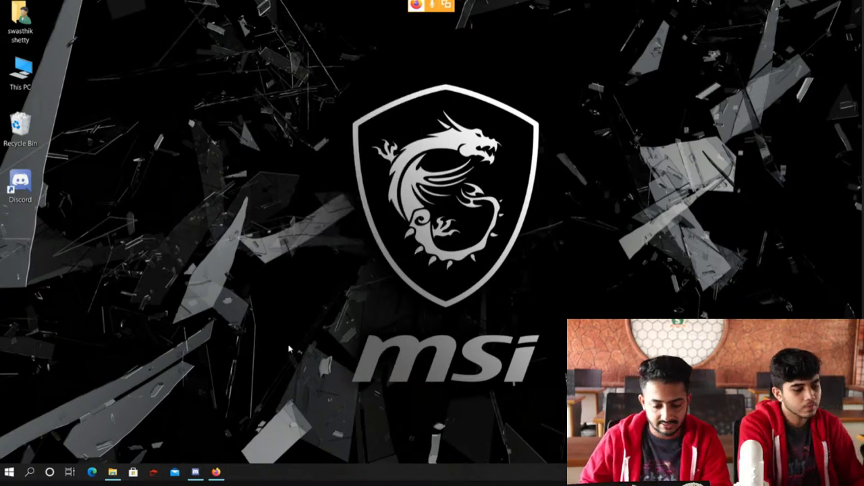
- Switch back to Firefox, open the account's own GitHub profile and look over its contribution graph
{"action": "left_click", "coordinate": [216, 472]}
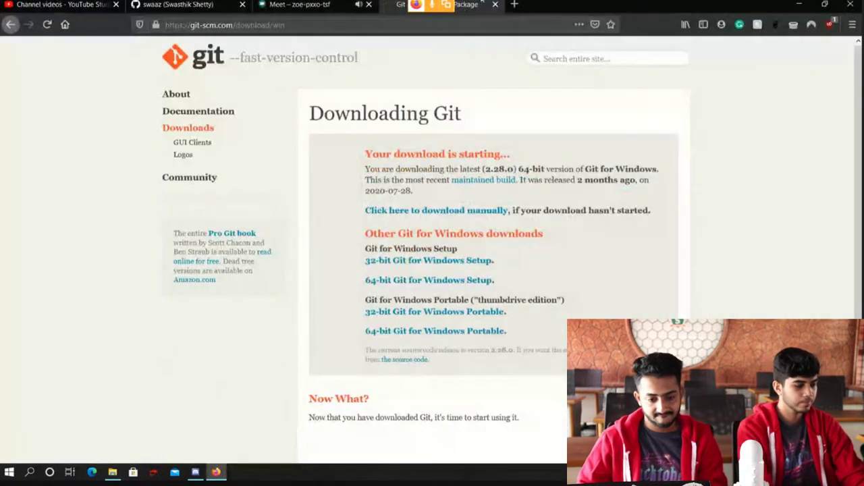
{"action": "left_click", "coordinate": [297, 4]}
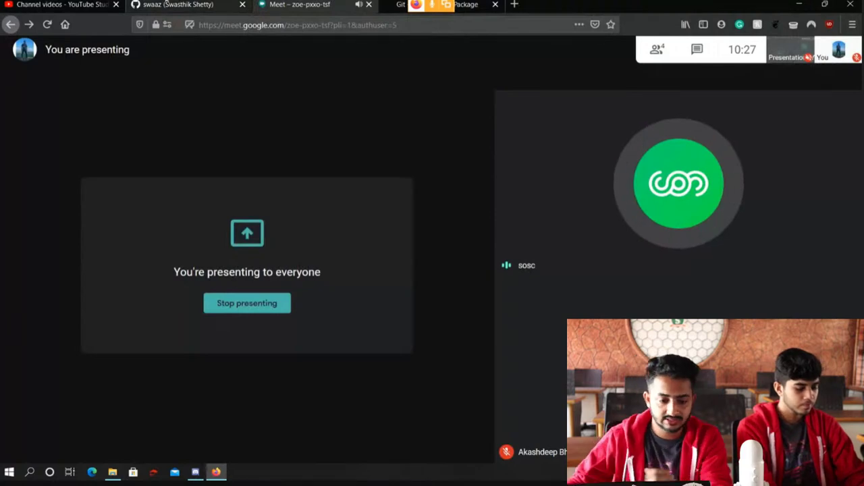
{"action": "left_click", "coordinate": [165, 4]}
{"action": "left_click", "coordinate": [29, 56]}
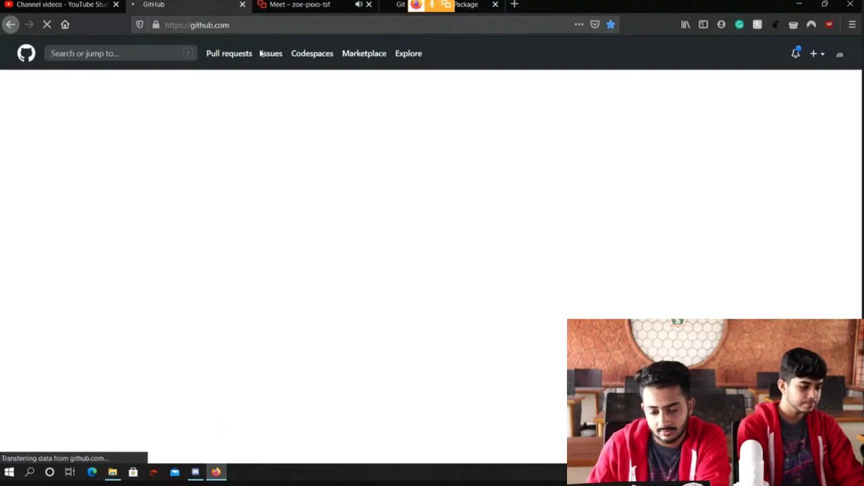
{"action": "left_click", "coordinate": [826, 54]}
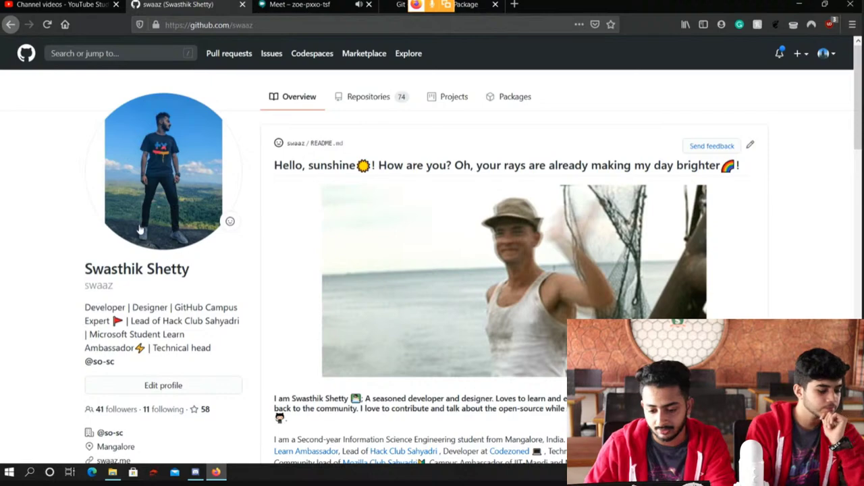
{"action": "scroll", "coordinate": [141, 230], "scroll_direction": "down", "scroll_amount": 1}
{"action": "scroll", "coordinate": [121, 230], "scroll_direction": "down", "scroll_amount": 15}
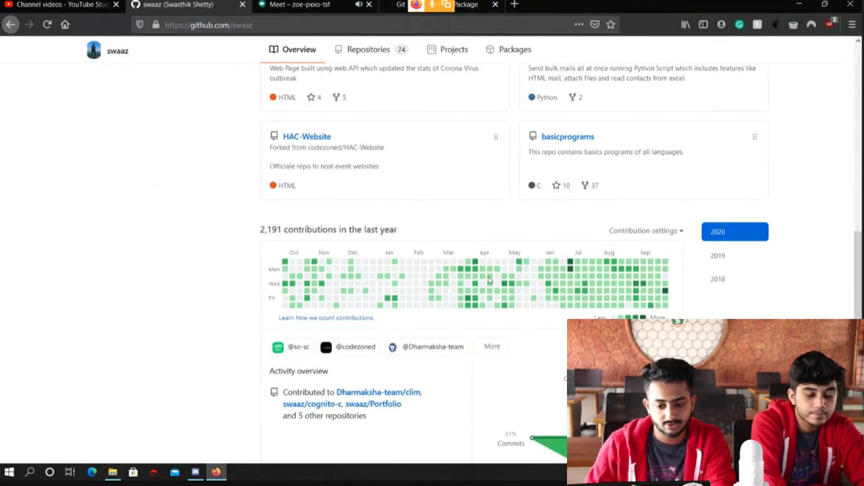
{"action": "scroll", "coordinate": [490, 280], "scroll_direction": "down", "scroll_amount": 5}
{"action": "scroll", "coordinate": [512, 272], "scroll_direction": "up", "scroll_amount": 5}
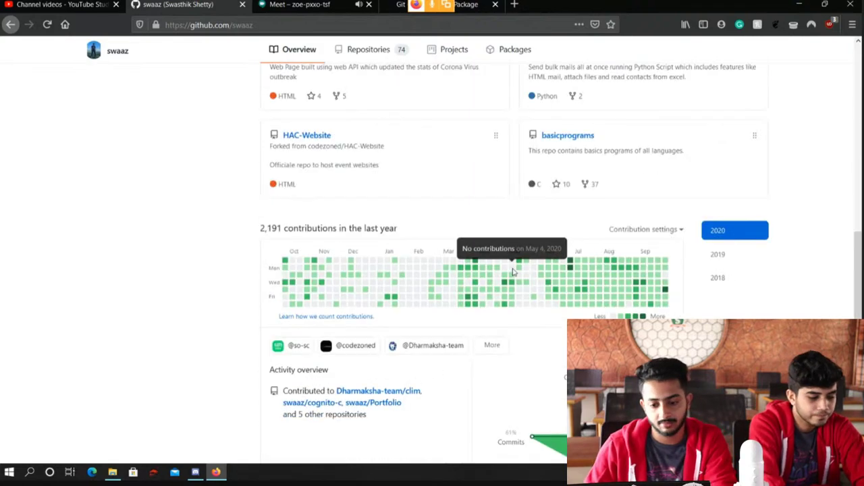
{"action": "scroll", "coordinate": [512, 272], "scroll_direction": "up", "scroll_amount": 10}
- Start a new repository from the profile's repository list and name it git-workshop
{"action": "left_click", "coordinate": [368, 49]}
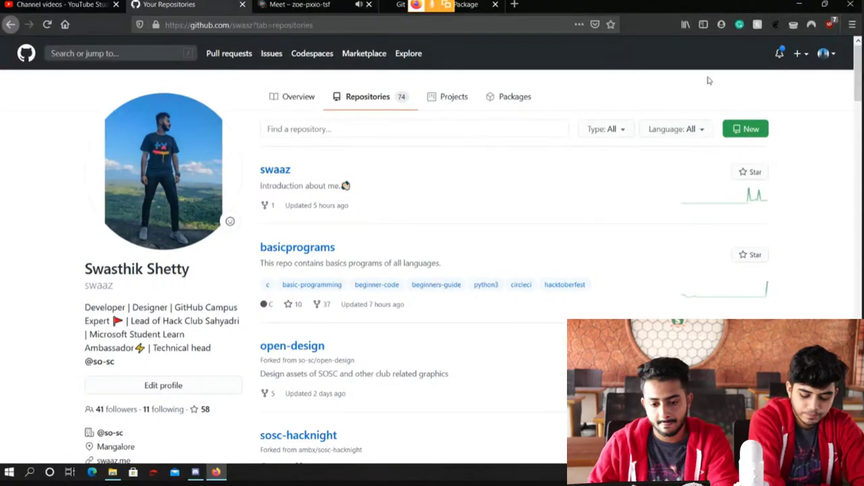
{"action": "left_click", "coordinate": [748, 132]}
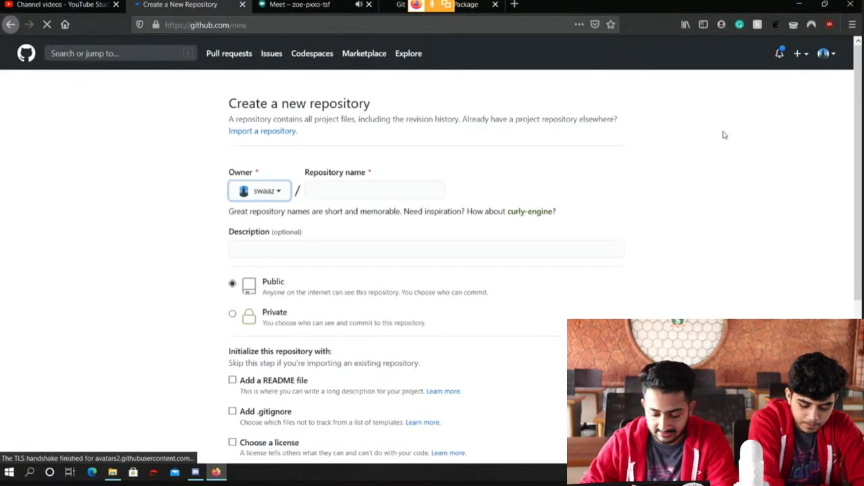
{"action": "left_click", "coordinate": [307, 189]}
{"action": "type", "text": "git"}
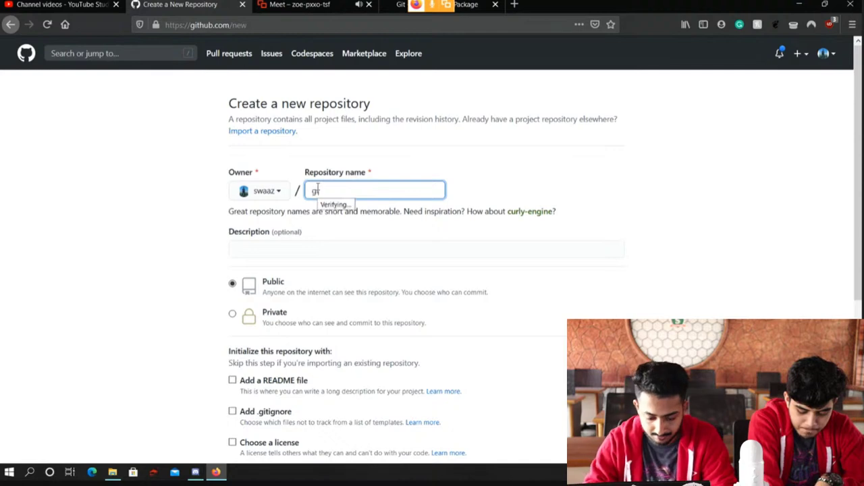
{"action": "type", "text": "-wok"}
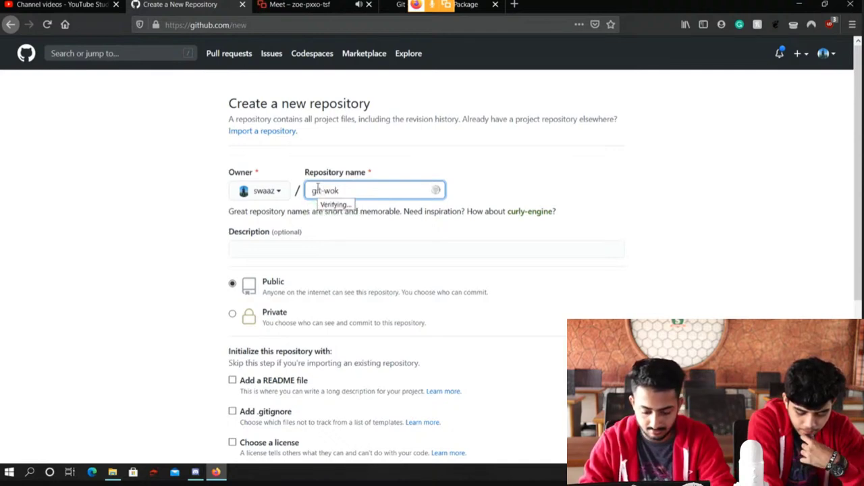
{"action": "key", "text": "BackSpace"}
{"action": "type", "text": "rks"}
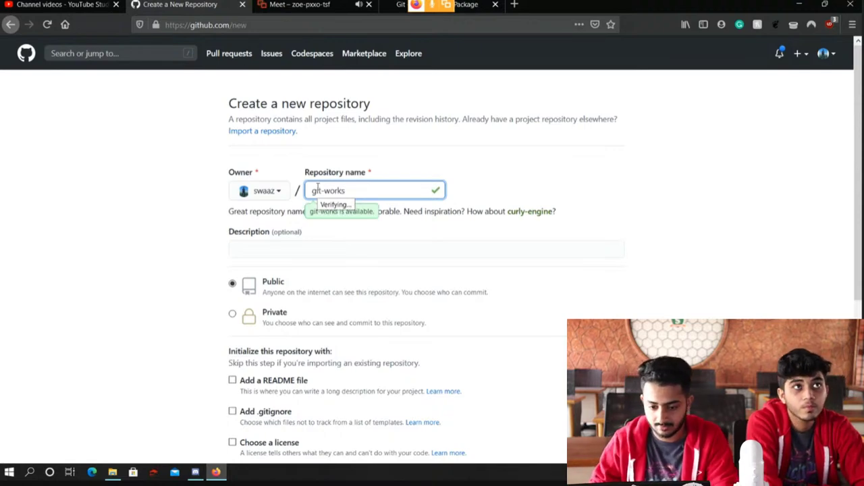
{"action": "type", "text": "hop"}
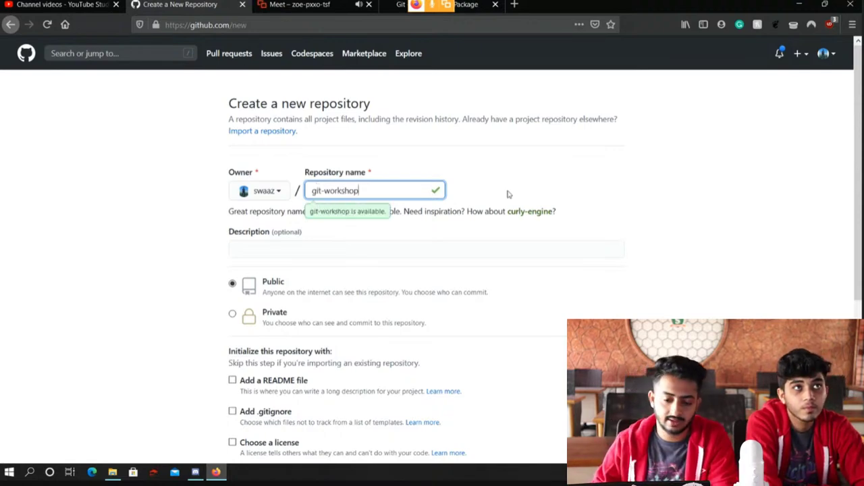
- Enter "Git + Github workshop" as the repository's description
{"action": "left_click", "coordinate": [471, 245]}
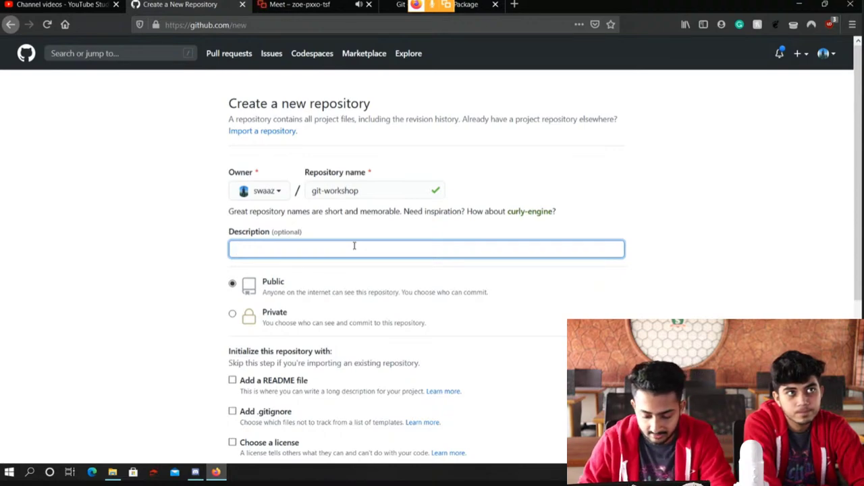
{"action": "type", "text": "Git + "}
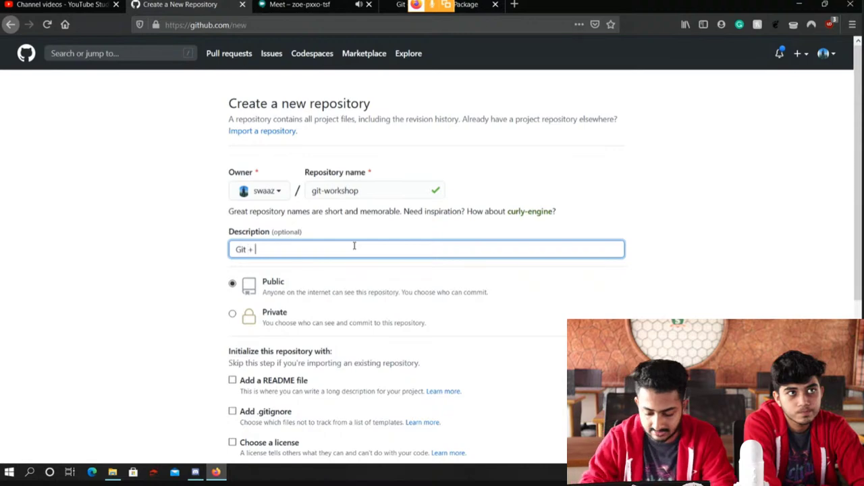
{"action": "type", "text": "Github workshop"}
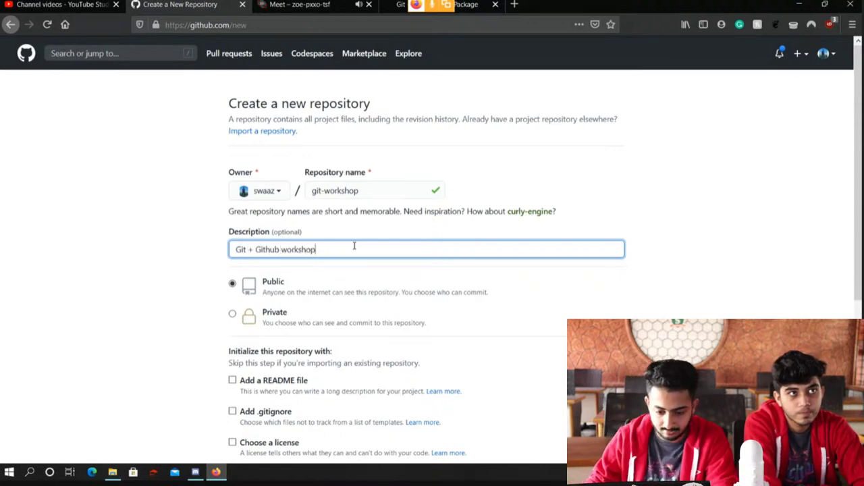
- Try the Private visibility option for the repository and set it back to Public
{"action": "scroll", "coordinate": [351, 250], "scroll_direction": "down", "scroll_amount": 2}
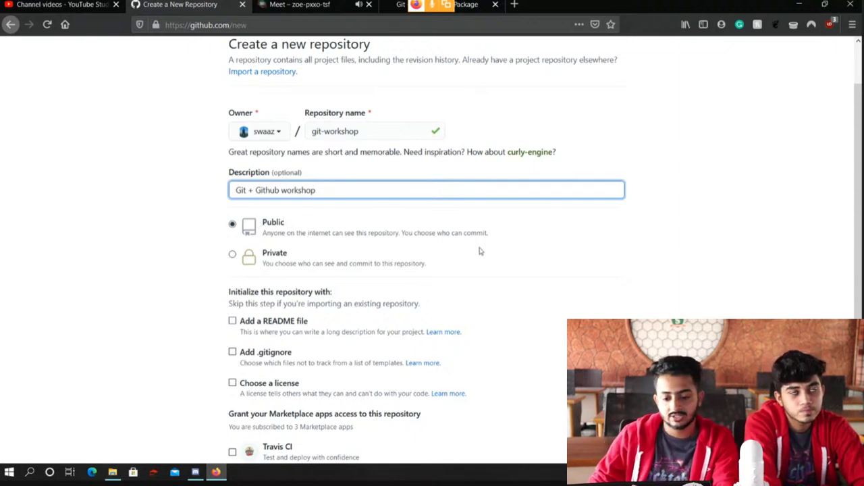
{"action": "left_click", "coordinate": [232, 253]}
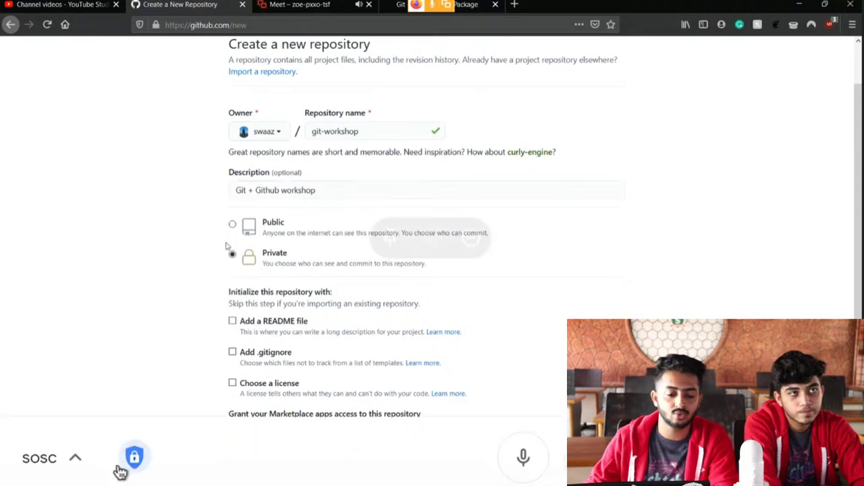
{"action": "double_click", "coordinate": [273, 233]}
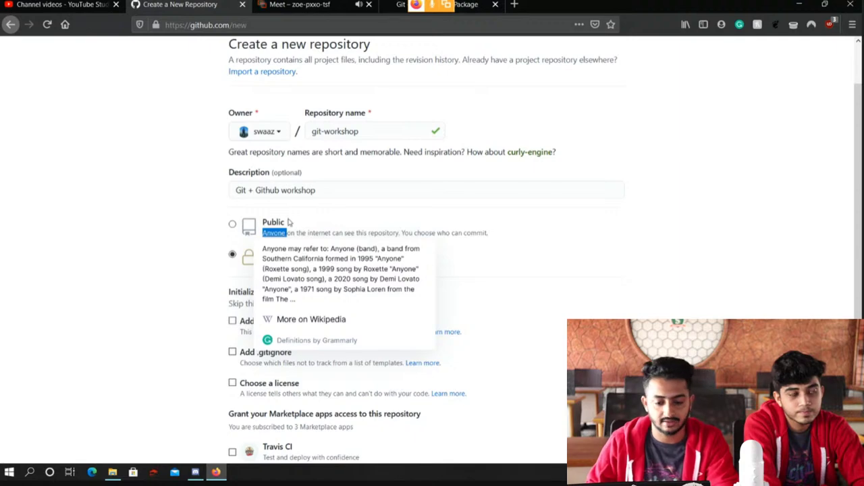
{"action": "left_click", "coordinate": [232, 225]}
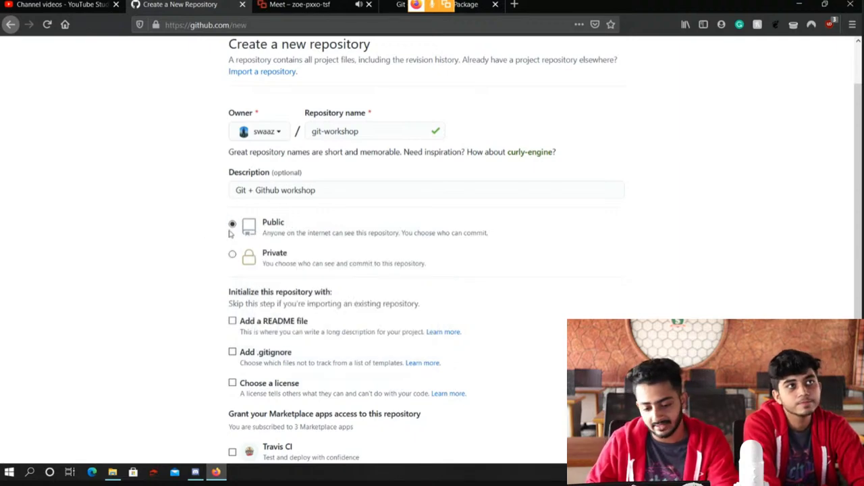
- Initialize the repository with a README file and create it
{"action": "scroll", "coordinate": [254, 276], "scroll_direction": "down", "scroll_amount": 2}
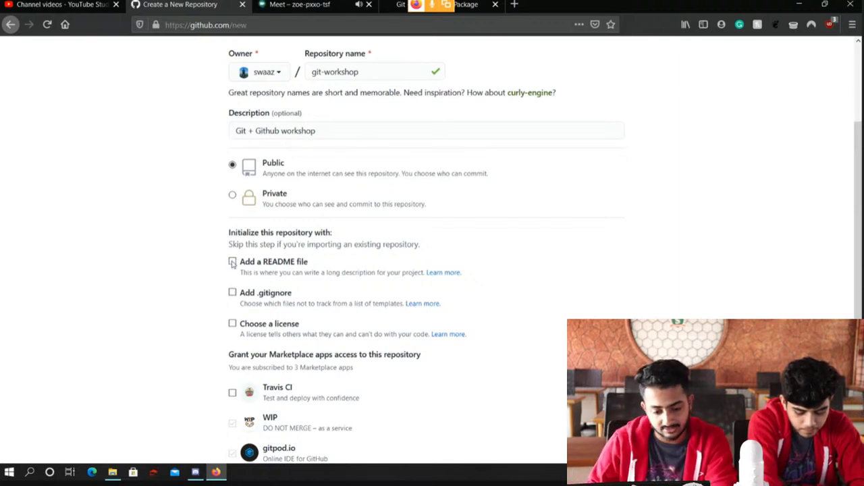
{"action": "left_click", "coordinate": [232, 262]}
{"action": "scroll", "coordinate": [237, 264], "scroll_direction": "down", "scroll_amount": 1}
{"action": "scroll", "coordinate": [238, 263], "scroll_direction": "down", "scroll_amount": 3}
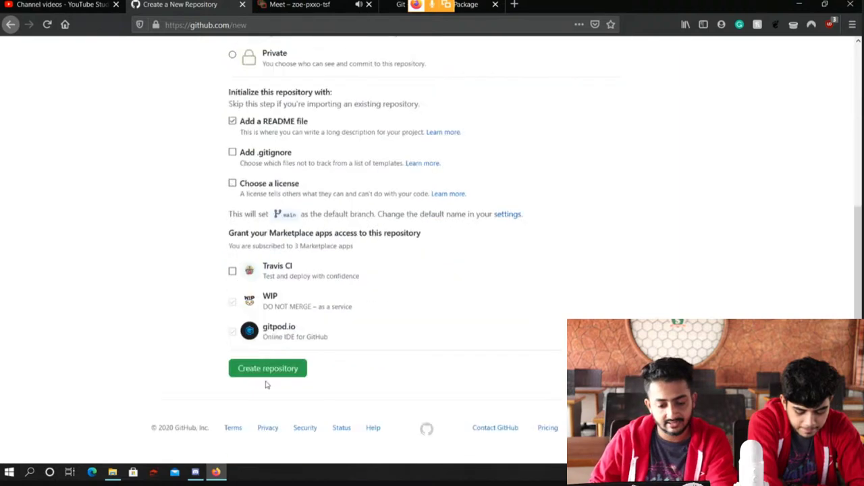
{"action": "left_click", "coordinate": [270, 376]}
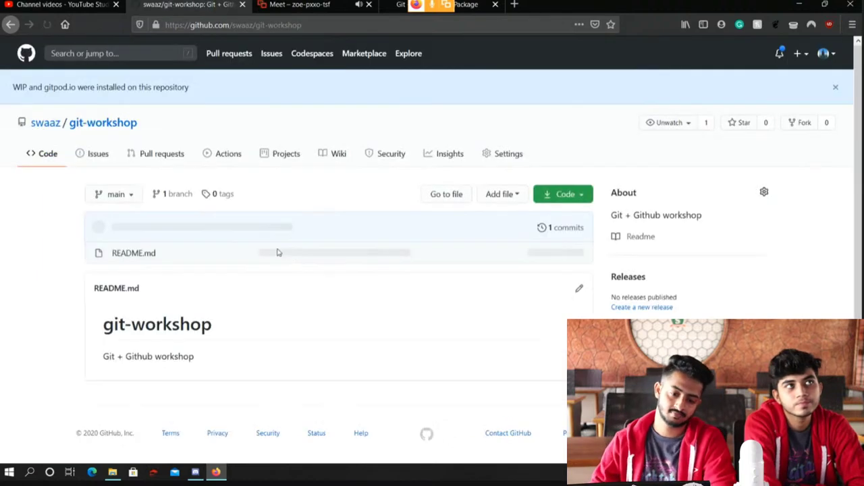
- Copy the HTTPS clone URL of the git-workshop repository and close the clone options
{"action": "scroll", "coordinate": [287, 251], "scroll_direction": "down", "scroll_amount": 1}
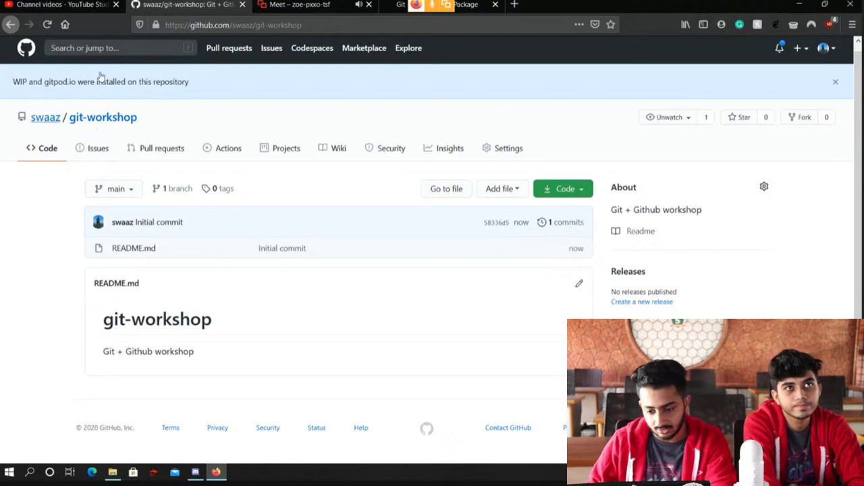
{"action": "left_click", "coordinate": [564, 189]}
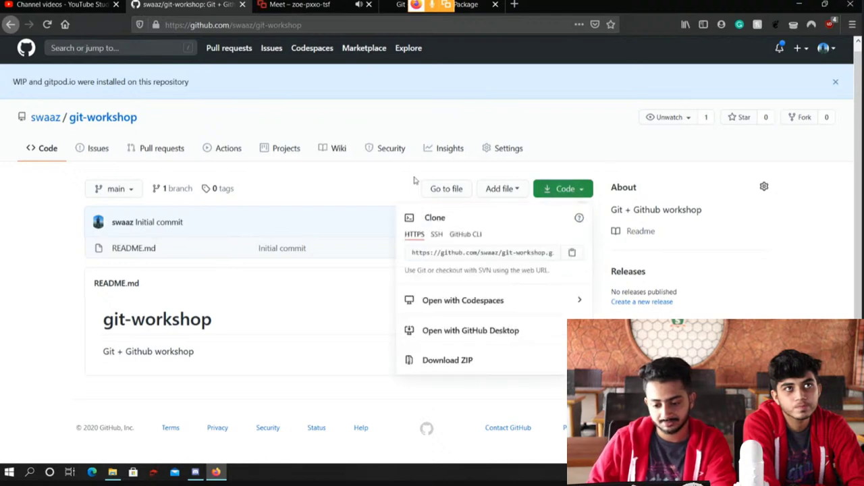
{"action": "left_click", "coordinate": [532, 253]}
{"action": "left_click", "coordinate": [571, 253]}
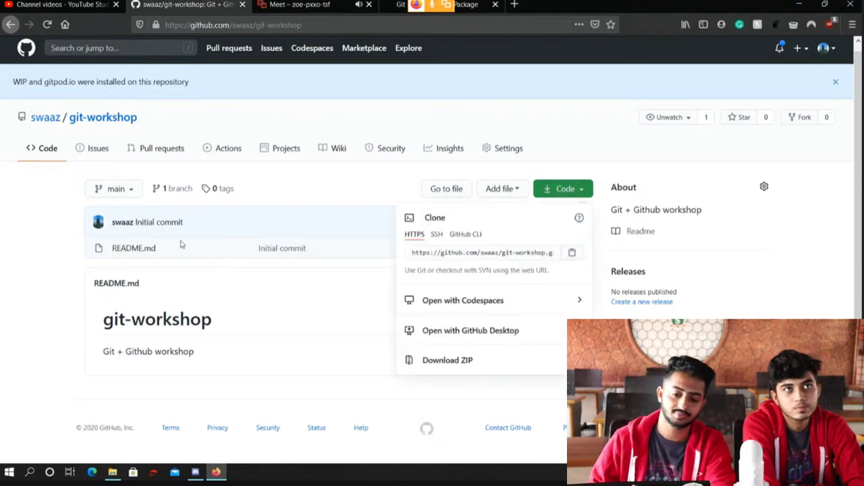
{"action": "left_click", "coordinate": [355, 184]}
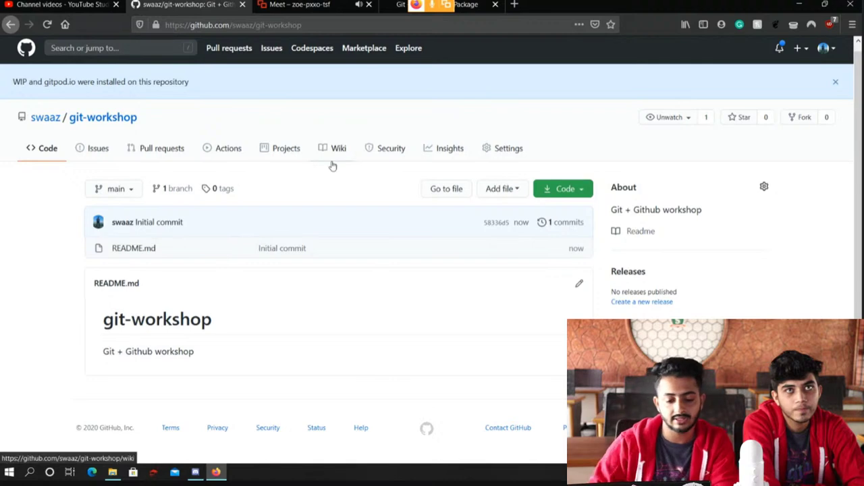
- Minimize the browser and launch Git GUI in the desktop folder
{"action": "left_click", "coordinate": [800, 5]}
{"action": "right_click", "coordinate": [379, 161]}
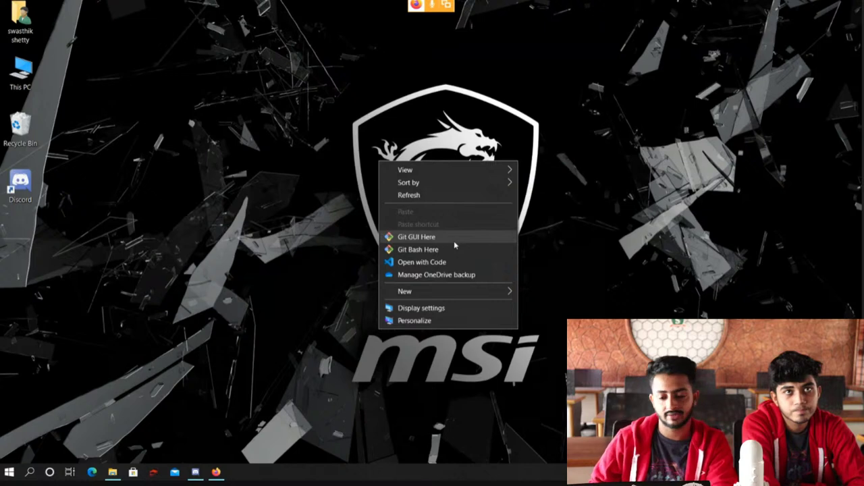
{"action": "left_click", "coordinate": [454, 239]}
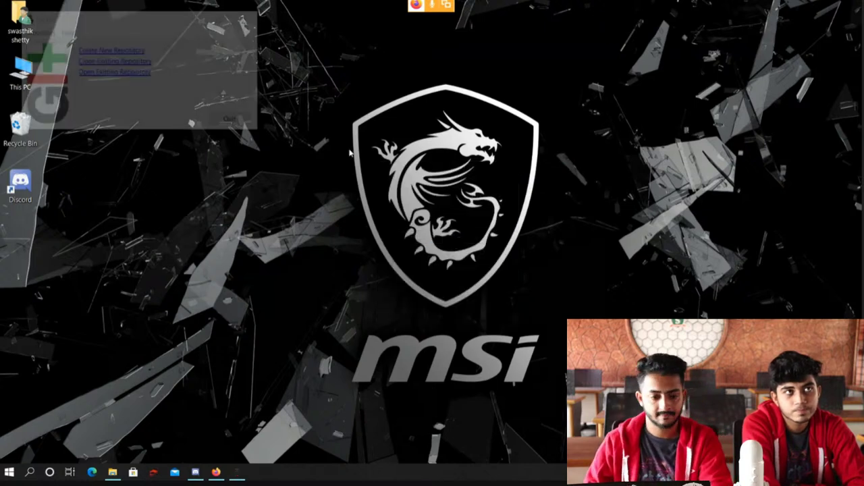
- Start cloning an existing repository in Git GUI, using the git-workshop HTTPS URL copied from GitHub as the source location
{"action": "left_click_drag", "start_coordinate": [150, 28], "coordinate": [391, 136]}
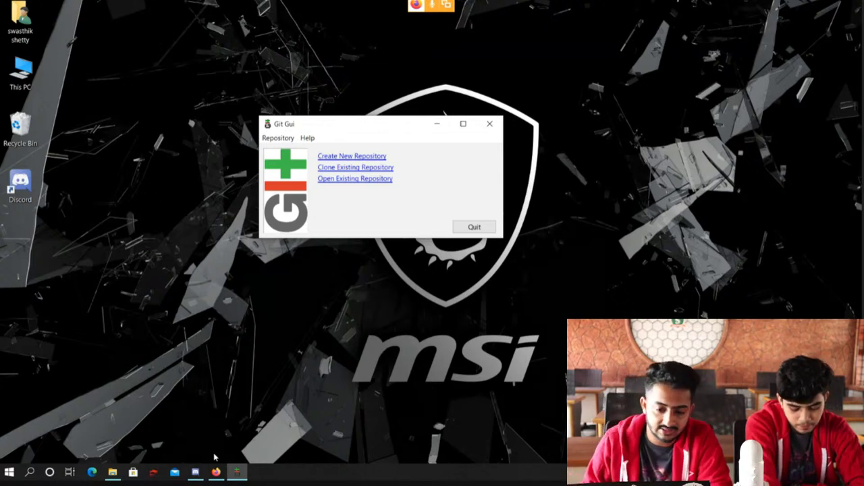
{"action": "left_click", "coordinate": [350, 168]}
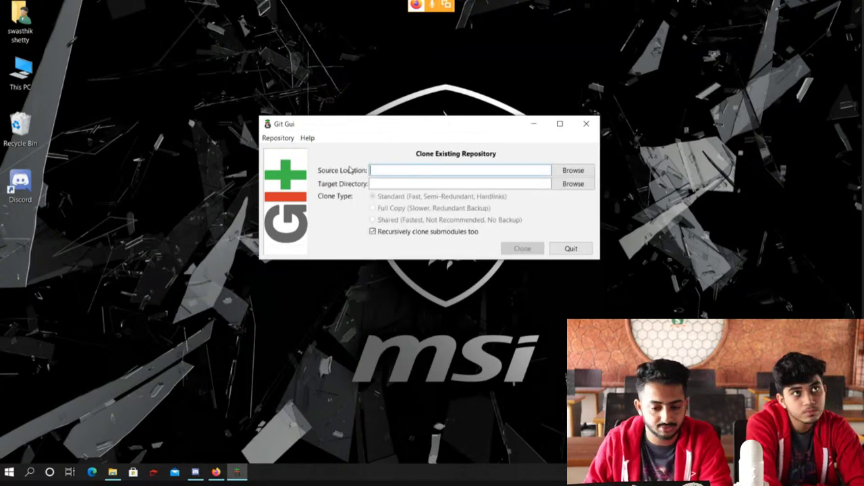
{"action": "left_click", "coordinate": [218, 470]}
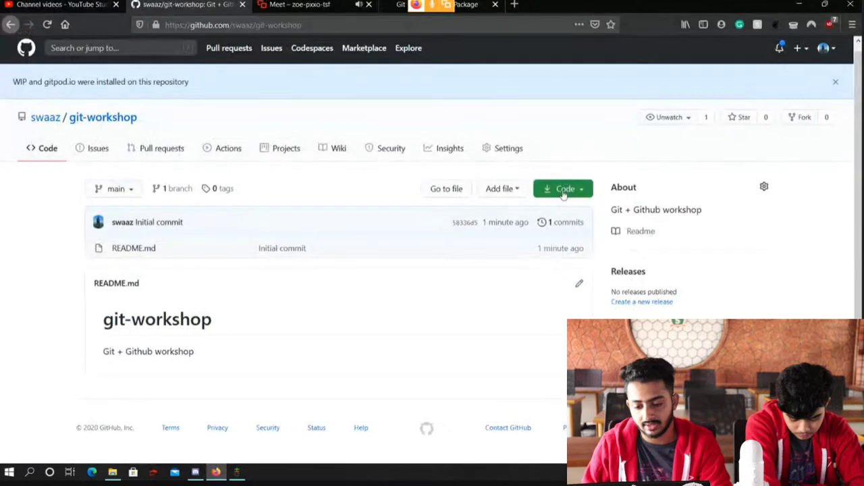
{"action": "left_click", "coordinate": [561, 188]}
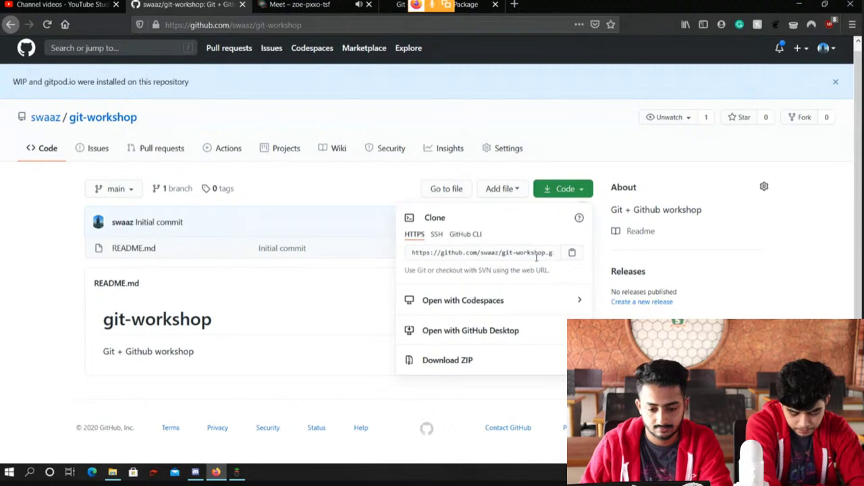
{"action": "left_click", "coordinate": [571, 252]}
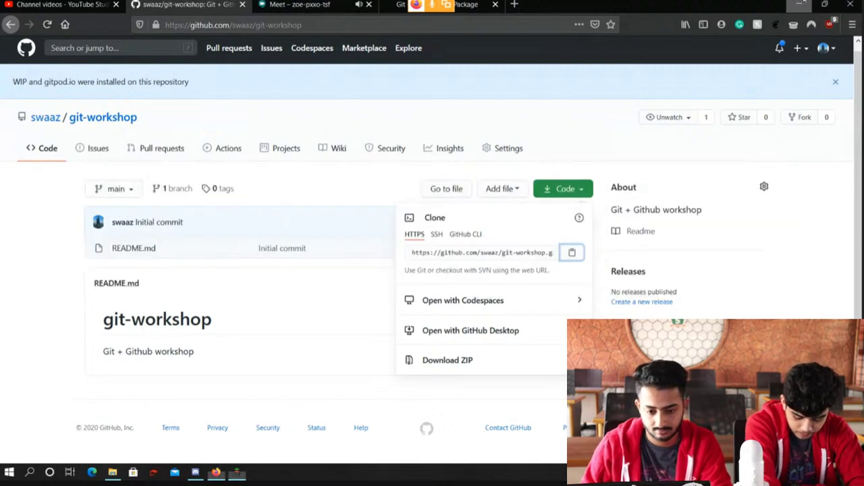
{"action": "left_click", "coordinate": [801, 3]}
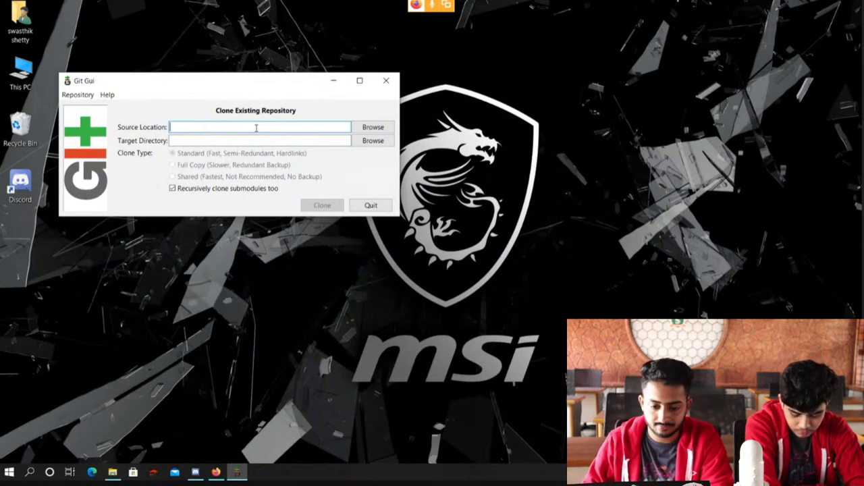
{"action": "key", "text": "ctrl+v"}
- Set the clone's target directory to E:/SWAAZ/workshop/git-workshop
{"action": "left_click", "coordinate": [307, 135]}
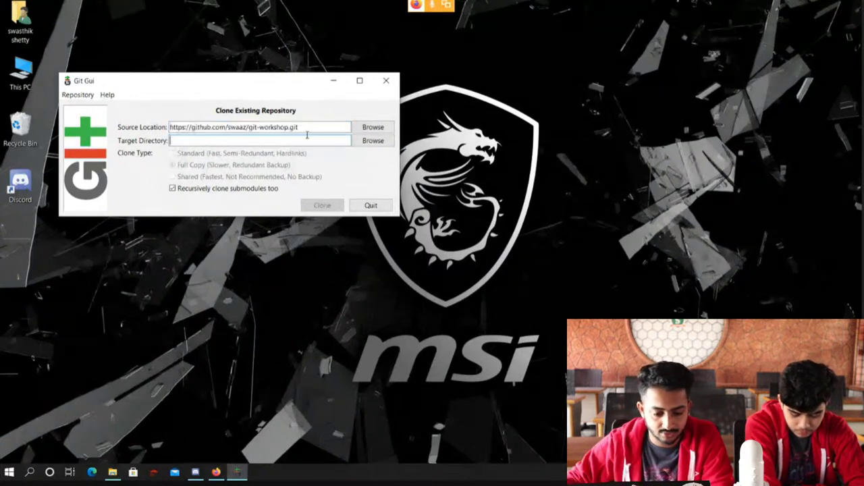
{"action": "left_click", "coordinate": [368, 140]}
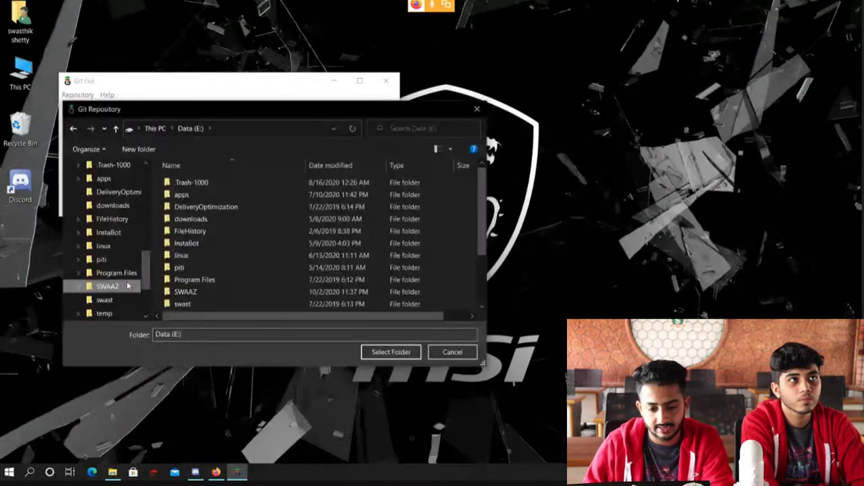
{"action": "left_click", "coordinate": [128, 286]}
{"action": "scroll", "coordinate": [209, 261], "scroll_direction": "down", "scroll_amount": 2}
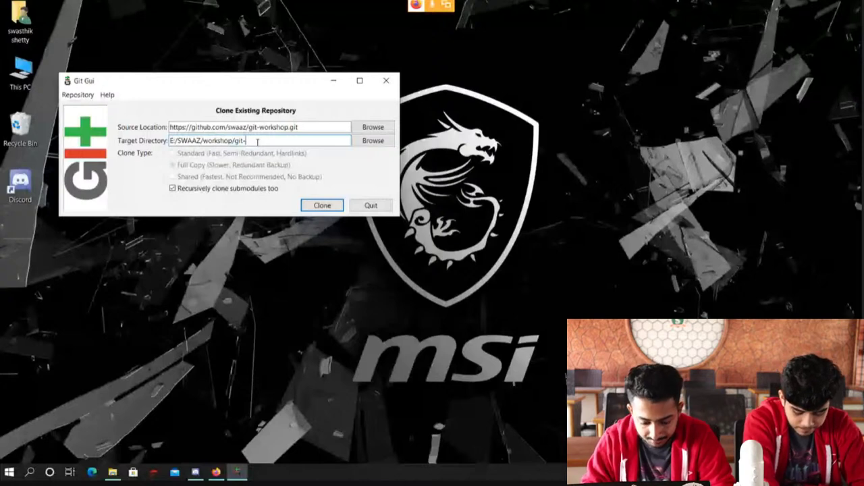
{"action": "type", "text": "wor"}
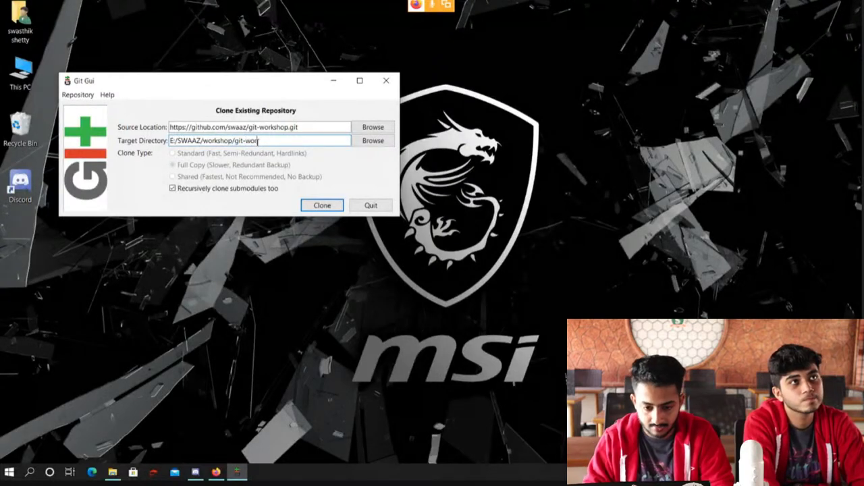
{"action": "type", "text": "kshop"}
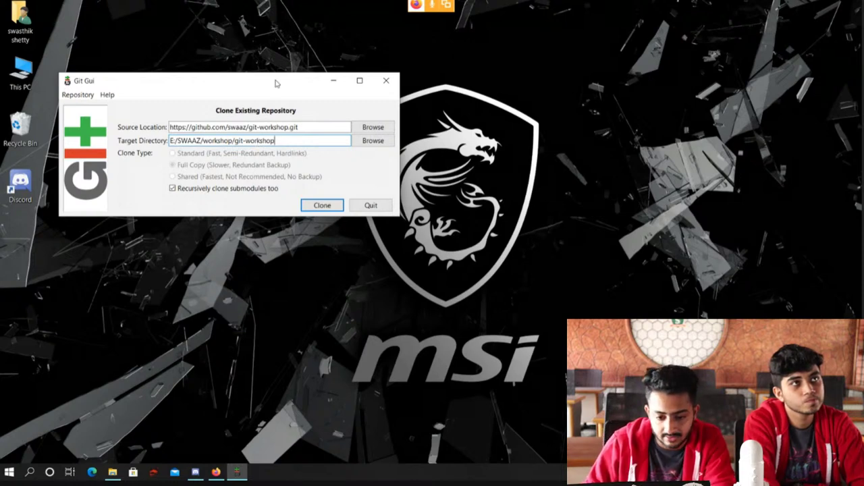
- Compare the repository name in the source URL and target directory, and run the clone
{"action": "double_click", "coordinate": [252, 127]}
{"action": "left_click_drag", "start_coordinate": [252, 127], "coordinate": [289, 127]}
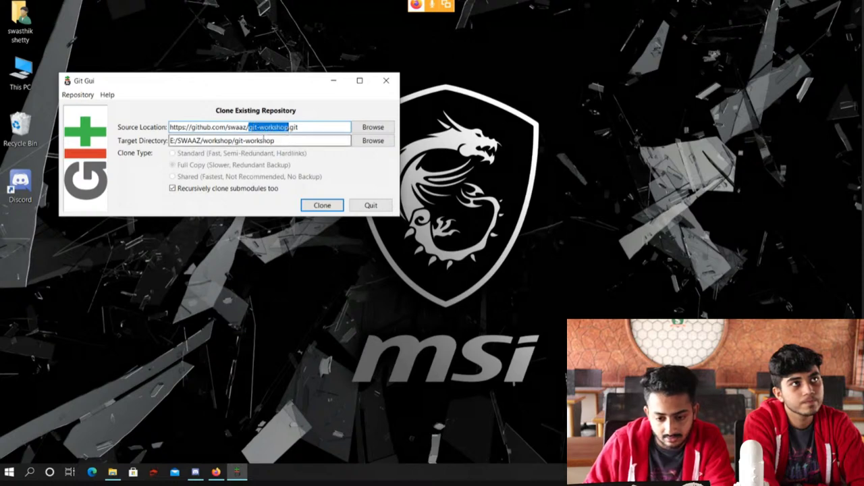
{"action": "left_click_drag", "start_coordinate": [235, 142], "coordinate": [284, 143]}
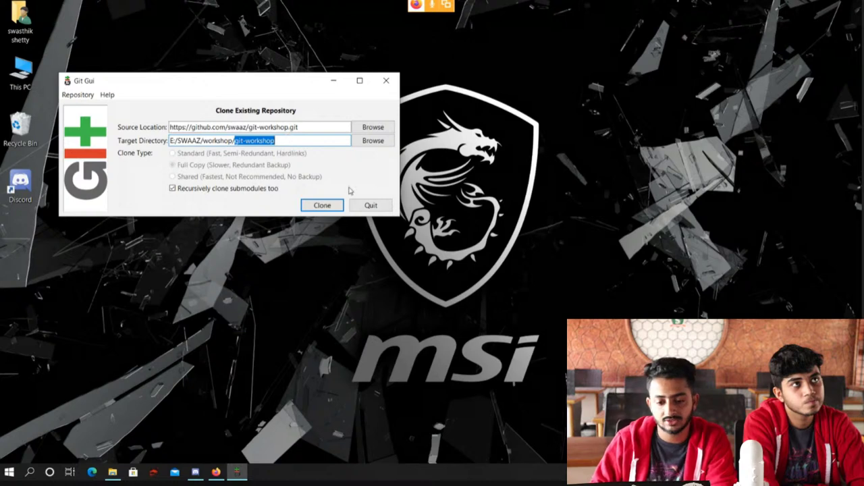
{"action": "left_click", "coordinate": [326, 204]}
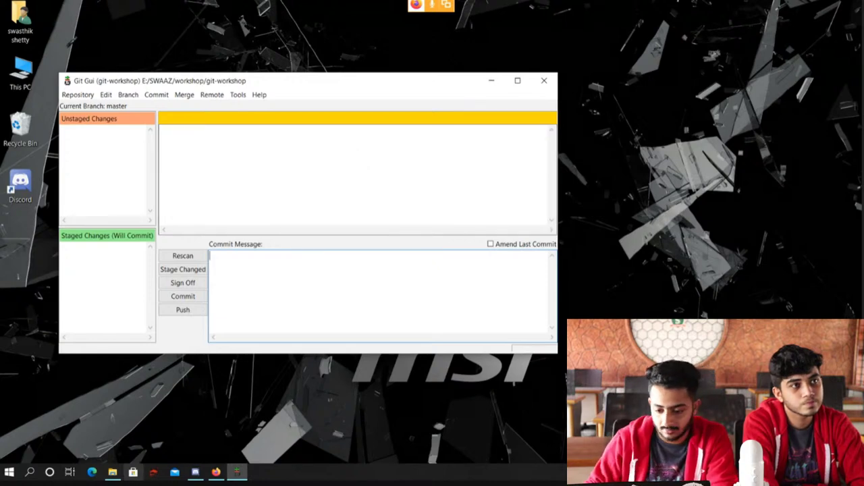
- Switch to File Explorer and open the SWAAZ folder on the Data (E:) drive
{"action": "left_click", "coordinate": [112, 472]}
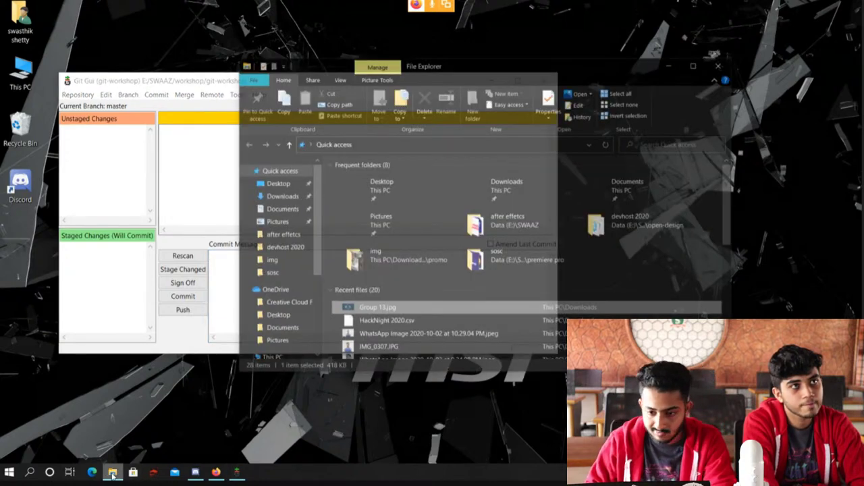
{"action": "scroll", "coordinate": [472, 236], "scroll_direction": "down", "scroll_amount": 5}
{"action": "scroll", "coordinate": [290, 237], "scroll_direction": "down", "scroll_amount": 1}
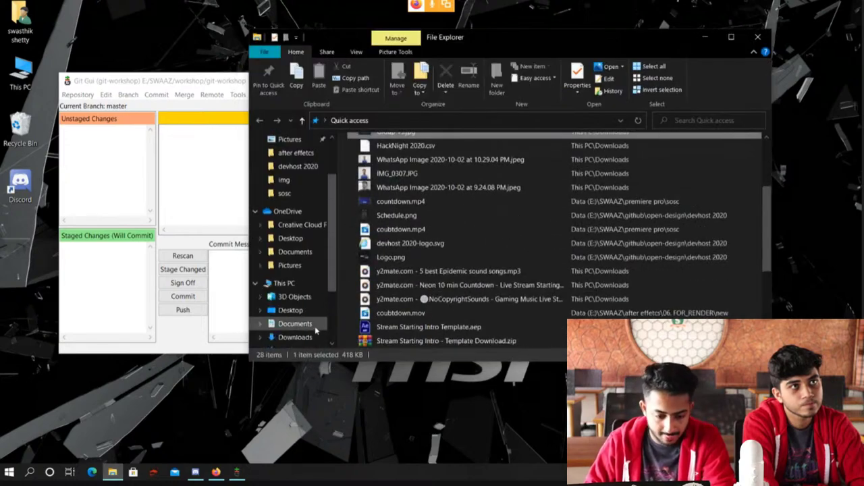
{"action": "left_click_drag", "start_coordinate": [484, 46], "coordinate": [299, 41]}
{"action": "scroll", "coordinate": [112, 311], "scroll_direction": "down", "scroll_amount": 2}
{"action": "left_click", "coordinate": [105, 334]}
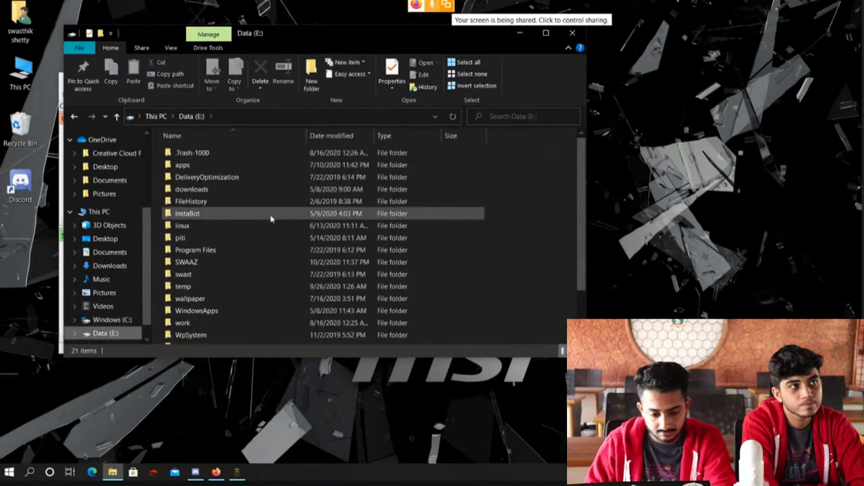
{"action": "scroll", "coordinate": [248, 266], "scroll_direction": "down", "scroll_amount": 1}
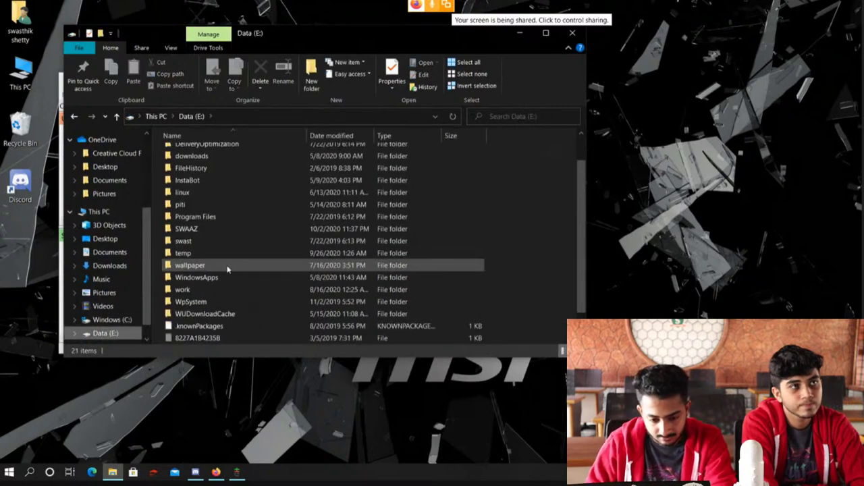
{"action": "double_click", "coordinate": [202, 226]}
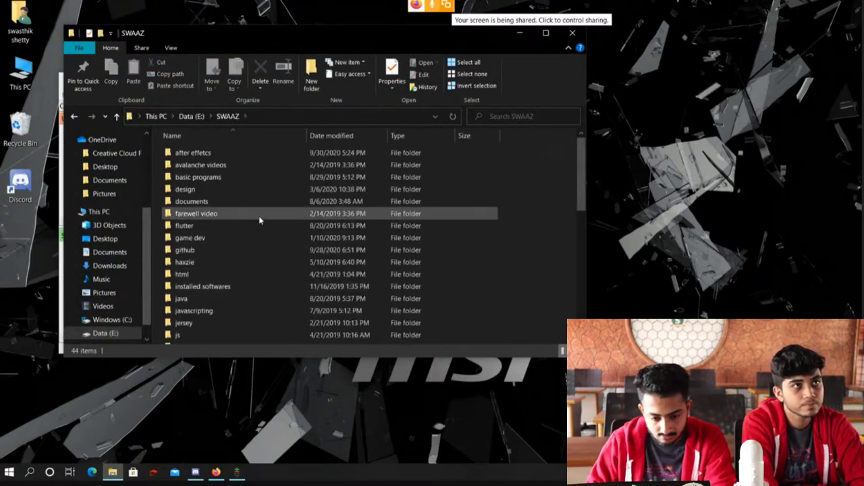
- Open the cloned git-workshop folder inside the workshop folder
{"action": "scroll", "coordinate": [230, 229], "scroll_direction": "down", "scroll_amount": 4}
{"action": "scroll", "coordinate": [230, 252], "scroll_direction": "down", "scroll_amount": 5}
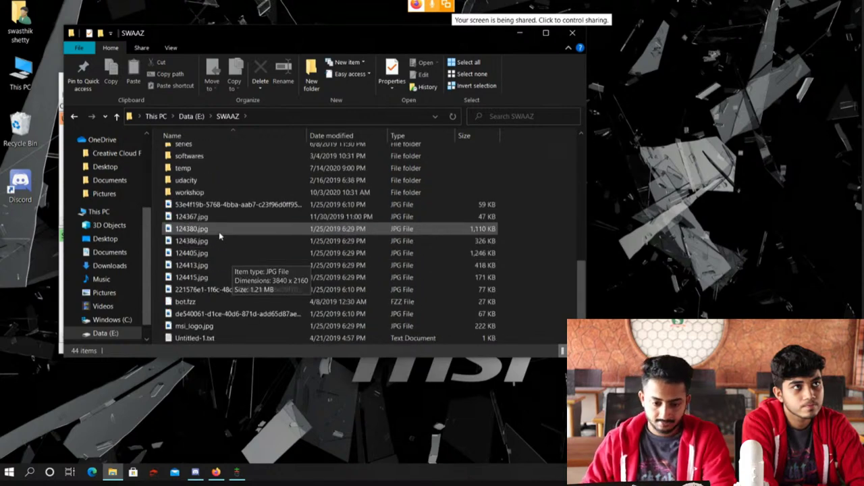
{"action": "scroll", "coordinate": [219, 232], "scroll_direction": "up", "scroll_amount": 1}
{"action": "left_click", "coordinate": [212, 223]}
{"action": "double_click", "coordinate": [212, 223]}
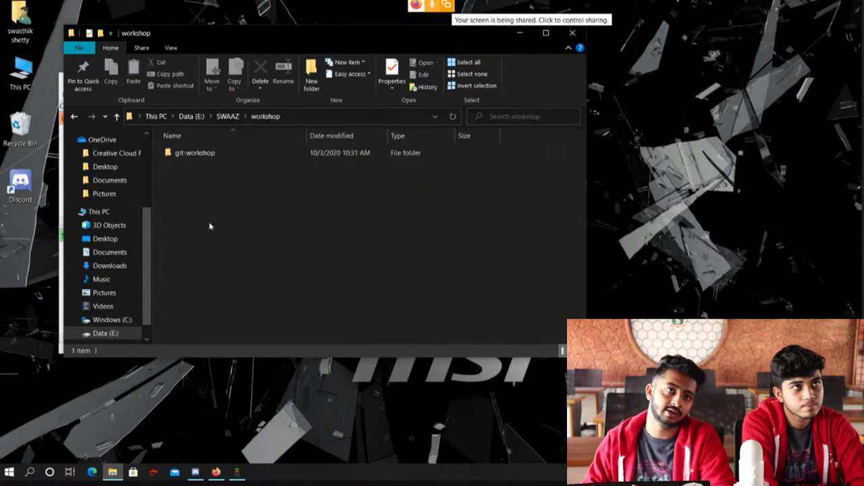
{"action": "double_click", "coordinate": [238, 152]}
- Compare the cloned folder's files with the git-workshop repository page on GitHub, and minimize the browser
{"action": "key", "text": "alt+Tab"}
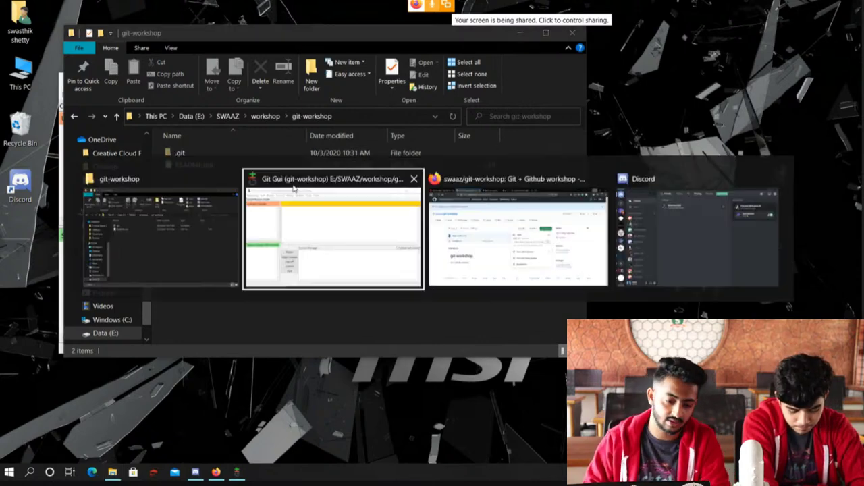
{"action": "key", "text": "alt+Tab"}
{"action": "left_click", "coordinate": [49, 299]}
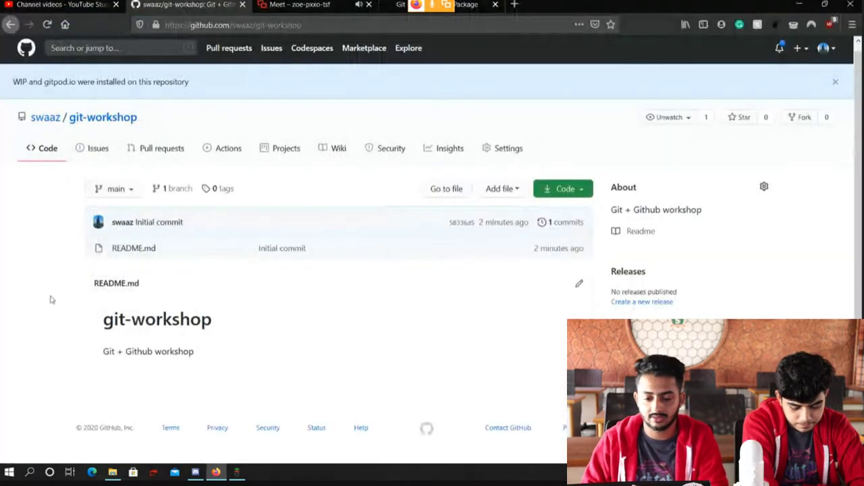
{"action": "key", "text": "alt+Tab"}
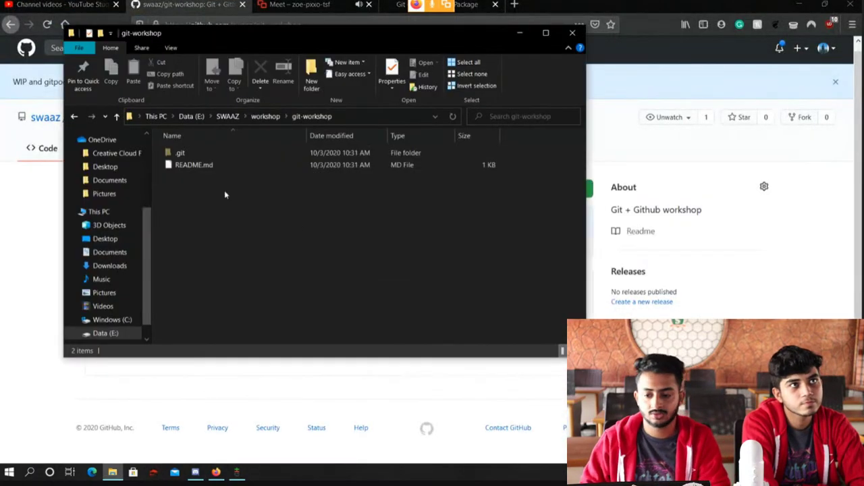
{"action": "left_click", "coordinate": [847, 5]}
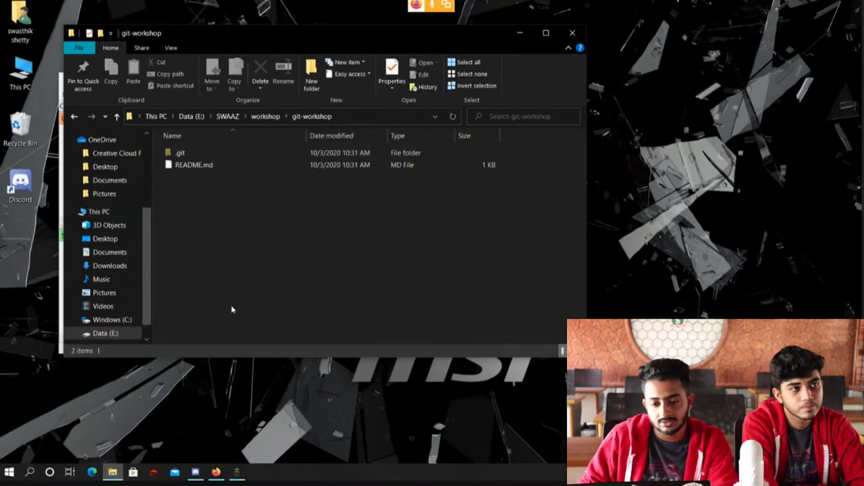
- Arrange the File Explorer and Git GUI windows so that parts of both can be seen together
{"action": "left_click_drag", "start_coordinate": [360, 38], "coordinate": [562, 34]}
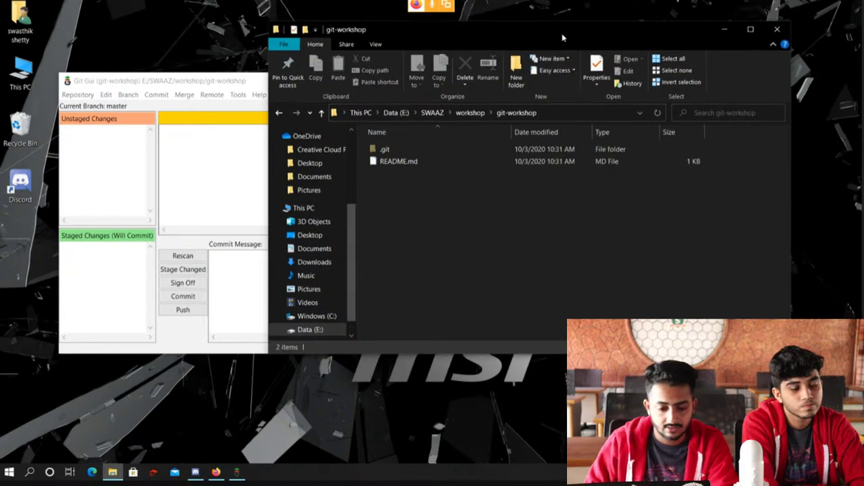
{"action": "left_click", "coordinate": [204, 197]}
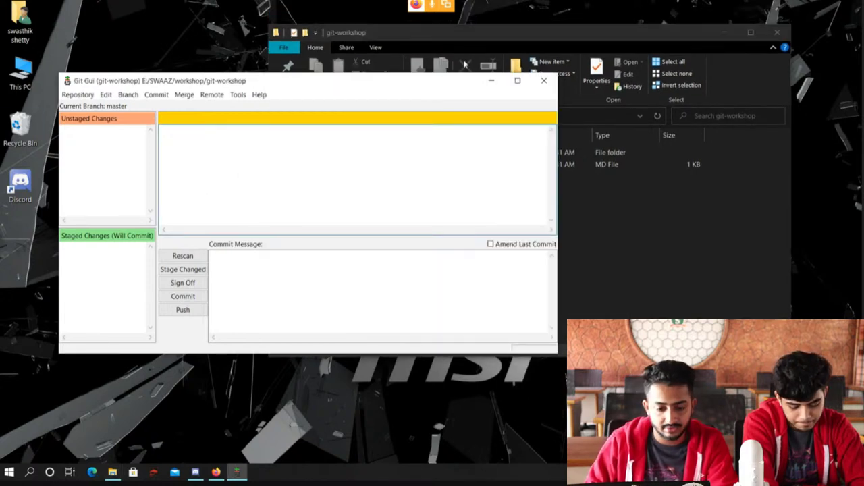
{"action": "left_click_drag", "start_coordinate": [443, 84], "coordinate": [434, 149]}
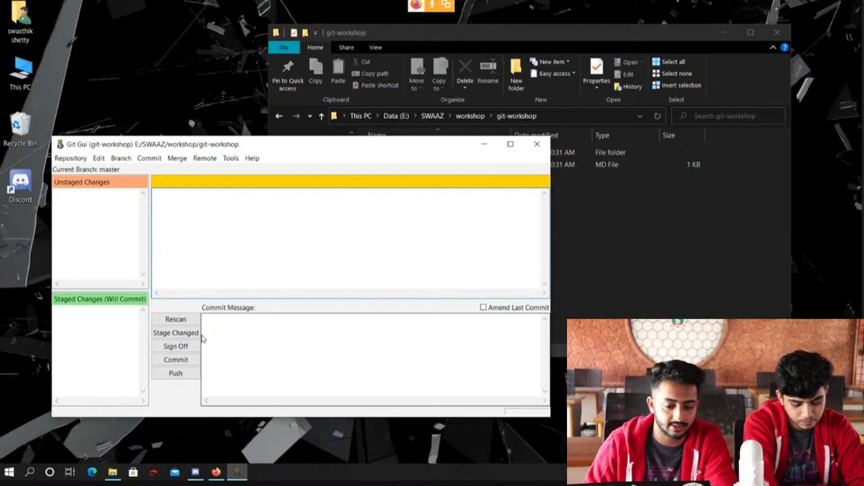
- Open the git-workshop folder from File Explorer in Visual Studio Code
{"action": "left_click", "coordinate": [694, 196]}
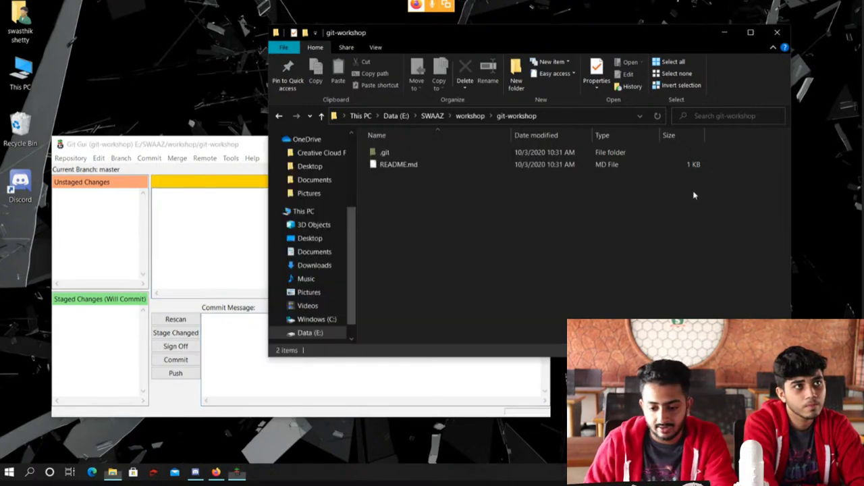
{"action": "right_click", "coordinate": [440, 202]}
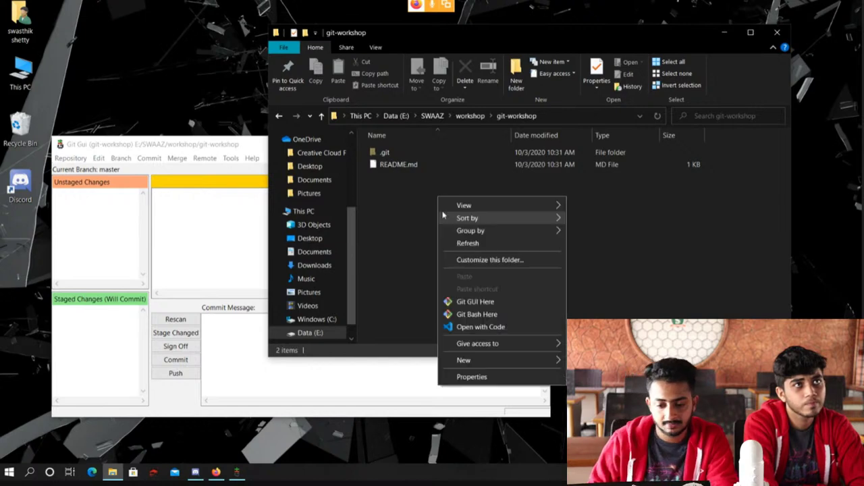
{"action": "left_click", "coordinate": [497, 316]}
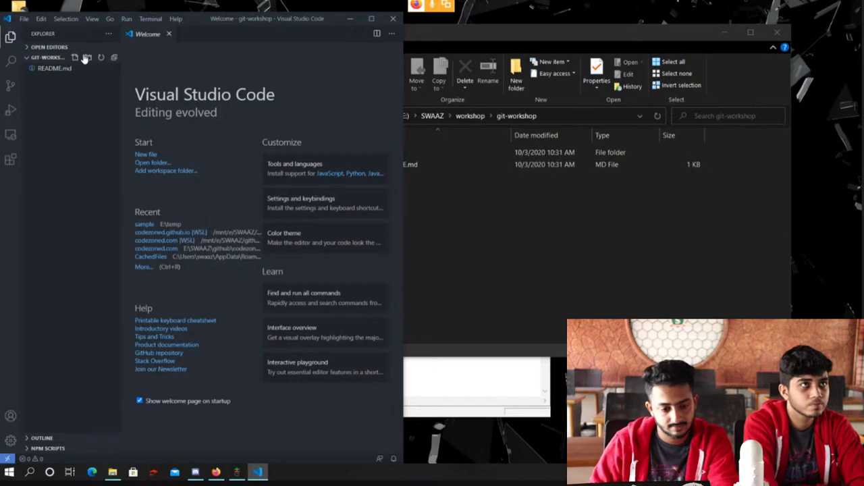
- Create a new file named program.py in the git-workshop folder
{"action": "left_click", "coordinate": [74, 57]}
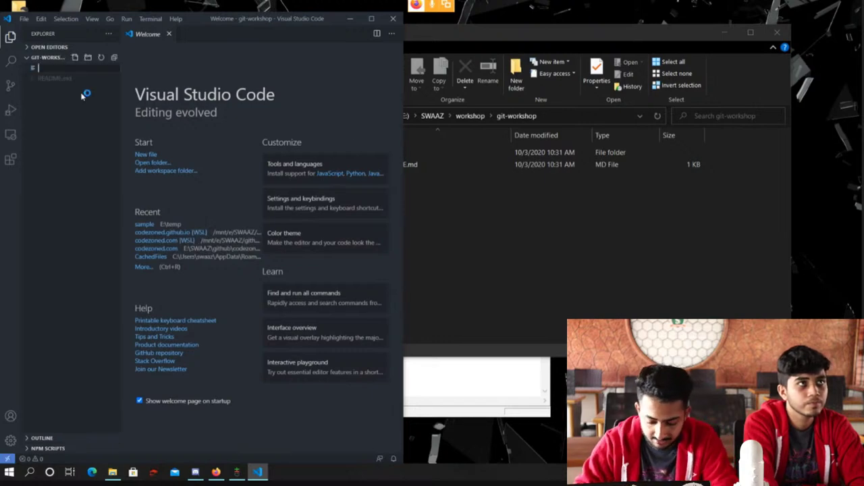
{"action": "type", "text": "program"}
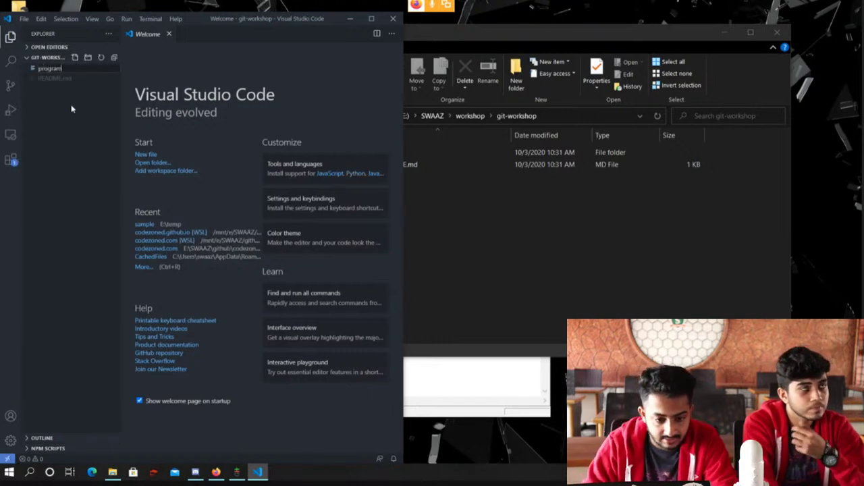
{"action": "type", "text": ".py"}
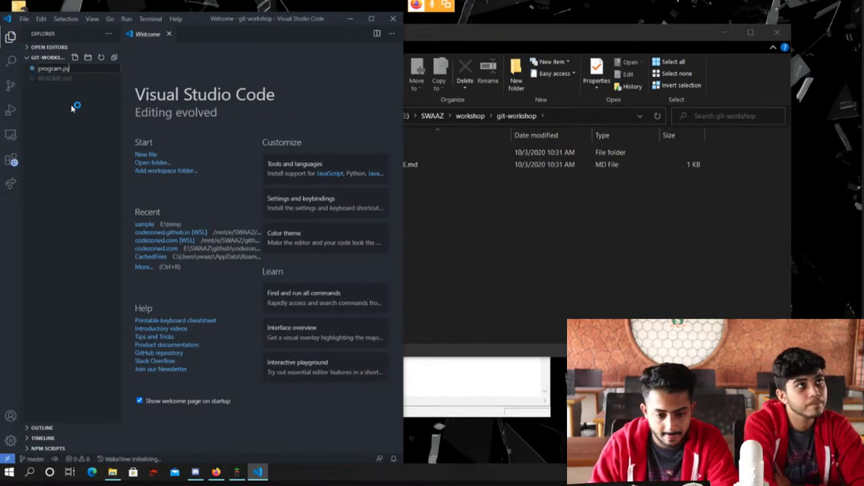
{"action": "key", "text": "Return"}
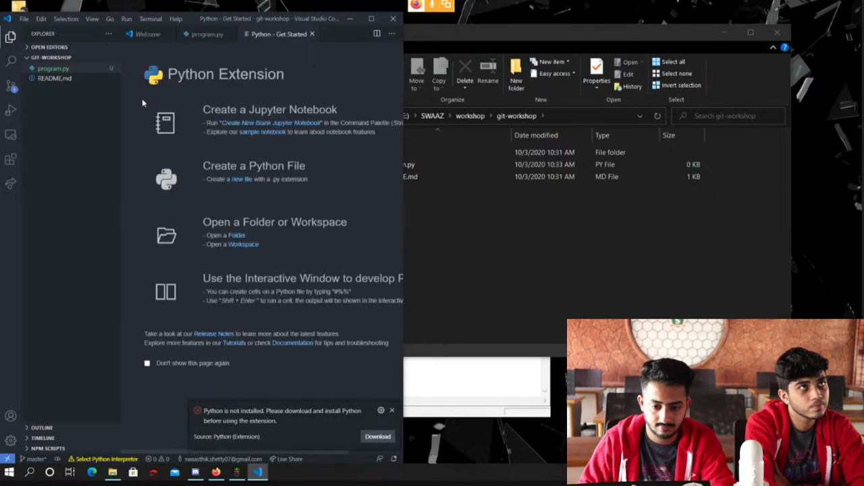
- Close the Python getting-started page and write print('Welcome to Git + GitHub workshop') in program.py
{"action": "left_click", "coordinate": [312, 34]}
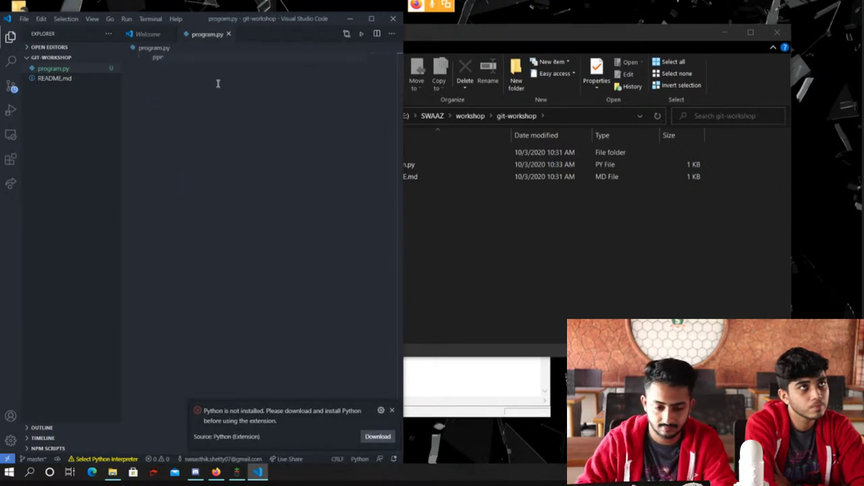
{"action": "key", "text": "BackSpace"}
{"action": "key", "text": "BackSpace"}
{"action": "key", "text": "BackSpace"}
{"action": "type", "text": "prin"}
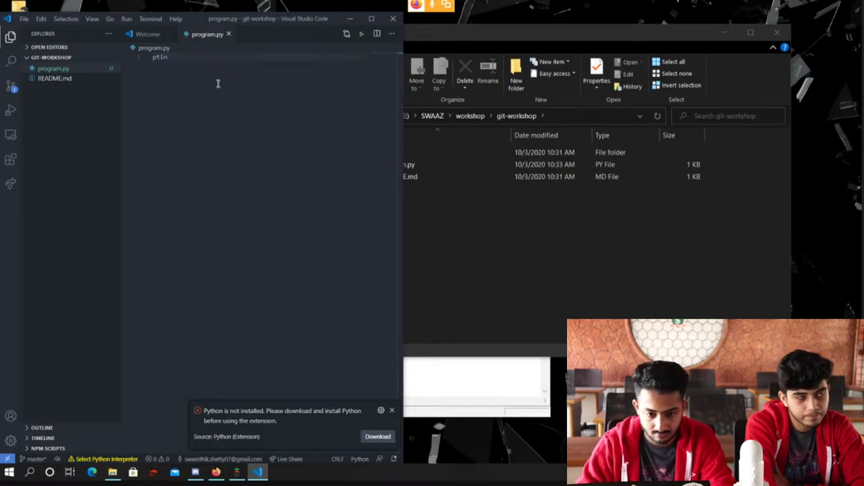
{"action": "key", "text": "BackSpace"}
{"action": "key", "text": "BackSpace"}
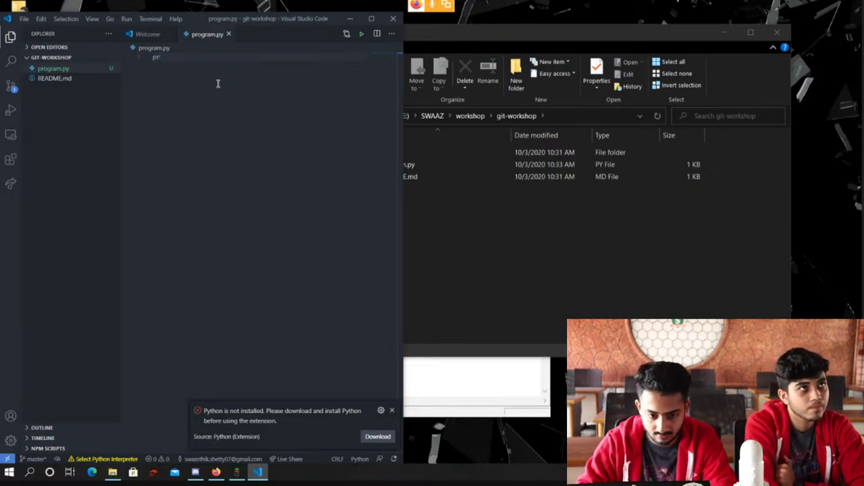
{"action": "type", "text": "int("}
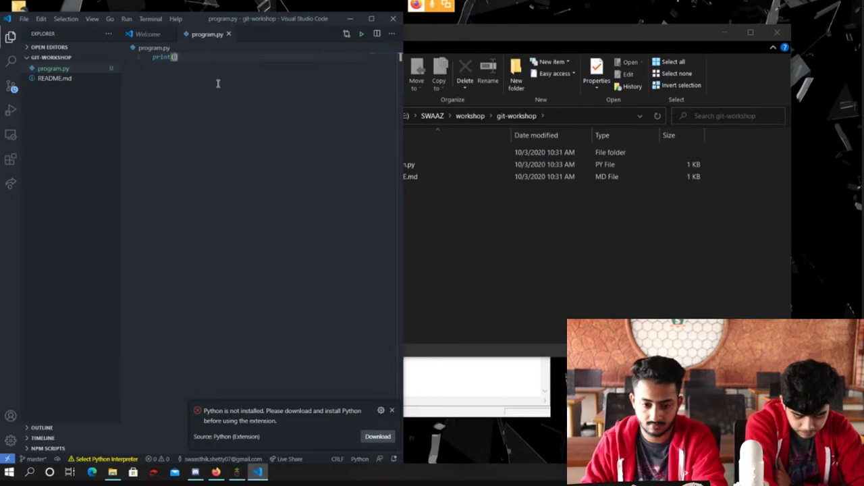
{"action": "type", "text": "'"}
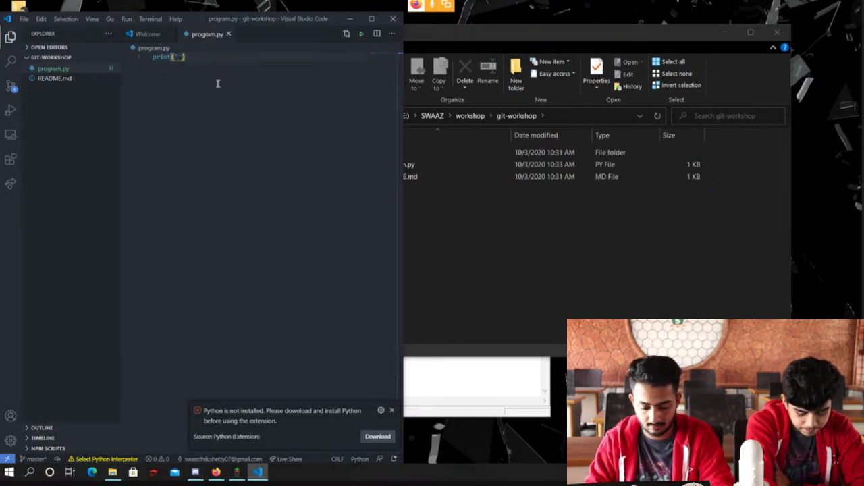
{"action": "type", "text": "Welcom"}
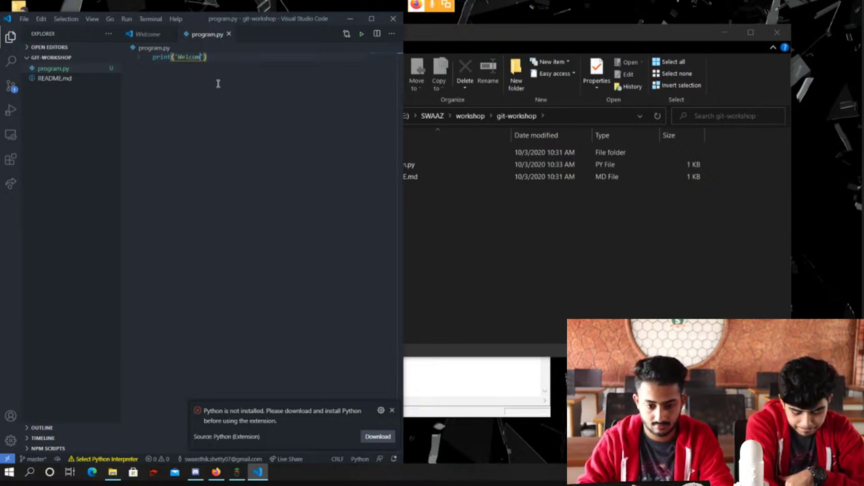
{"action": "type", "text": "e to "}
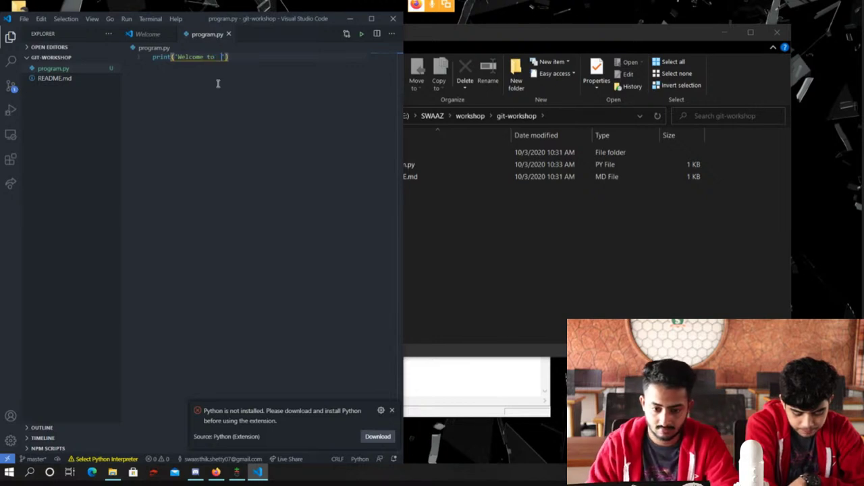
{"action": "type", "text": "Git + "}
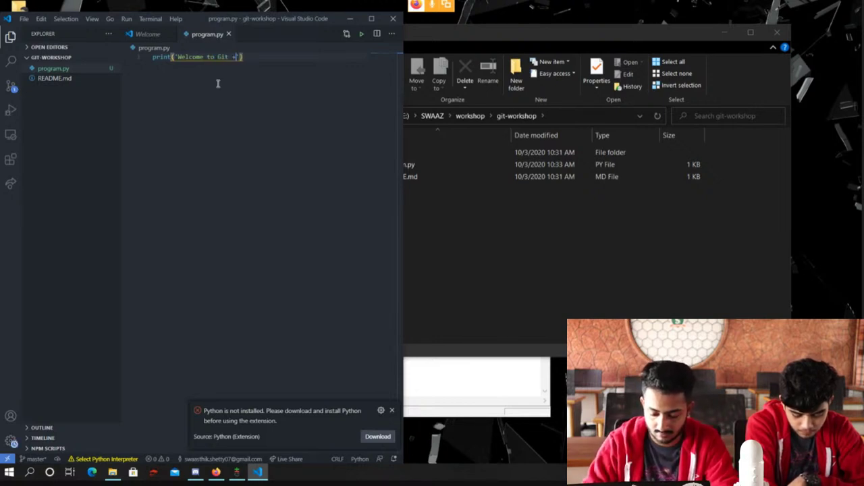
{"action": "type", "text": "GitHub "}
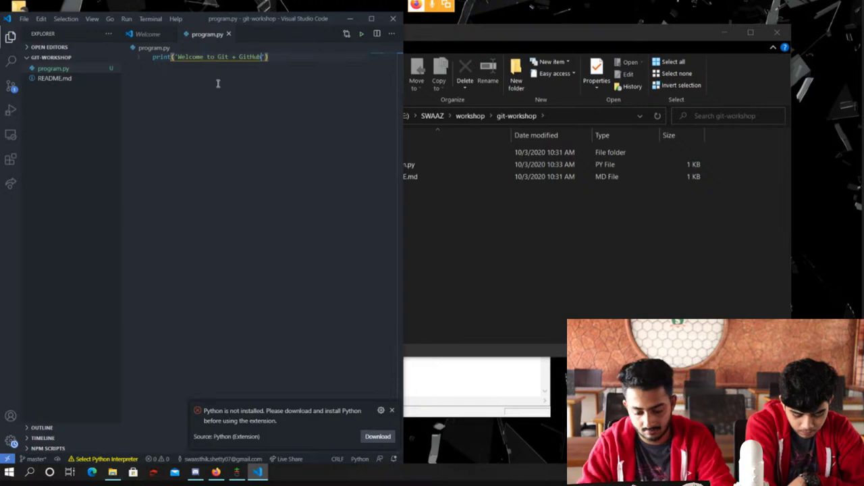
{"action": "type", "text": "wo"}
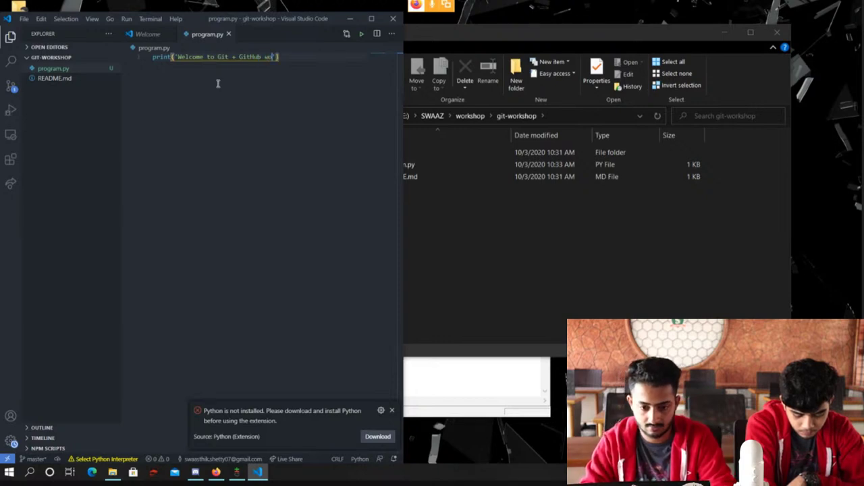
{"action": "type", "text": "rkshop"}
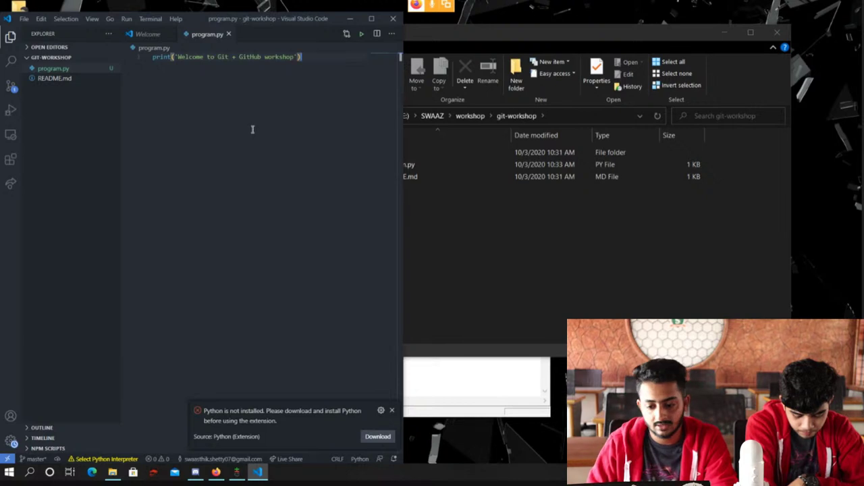
- Minimize Visual Studio Code and rearrange the File Explorer and Git GUI windows, with Git GUI in front
{"action": "left_click", "coordinate": [445, 222]}
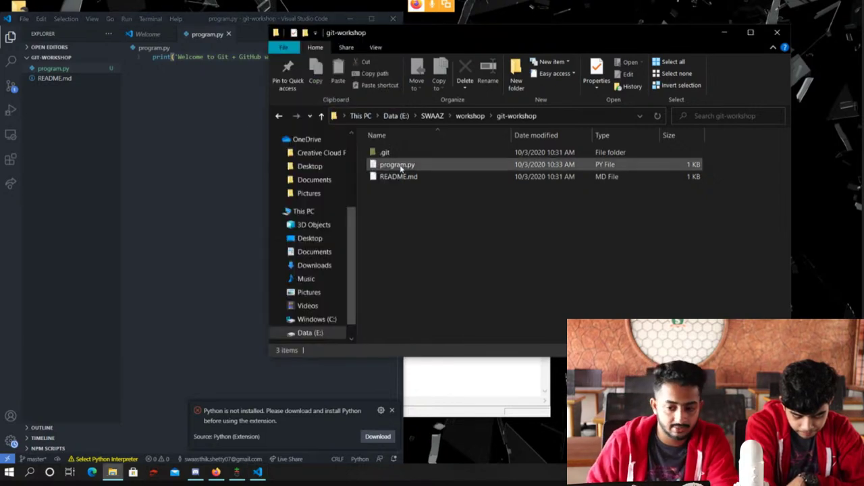
{"action": "left_click_drag", "start_coordinate": [511, 38], "coordinate": [542, 17]}
{"action": "left_click", "coordinate": [218, 169]}
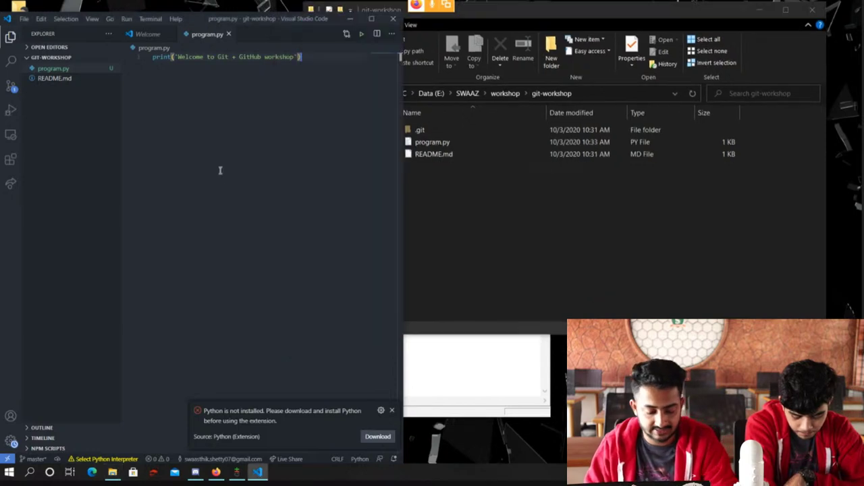
{"action": "left_click", "coordinate": [350, 19]}
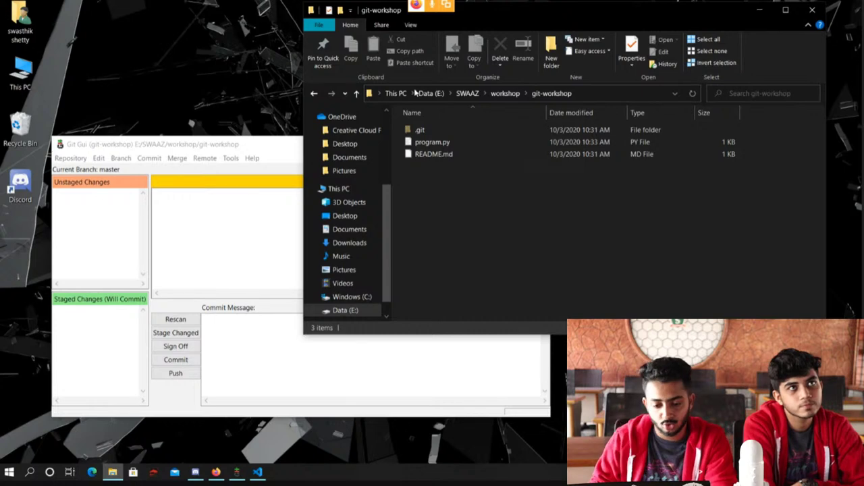
{"action": "left_click", "coordinate": [222, 251]}
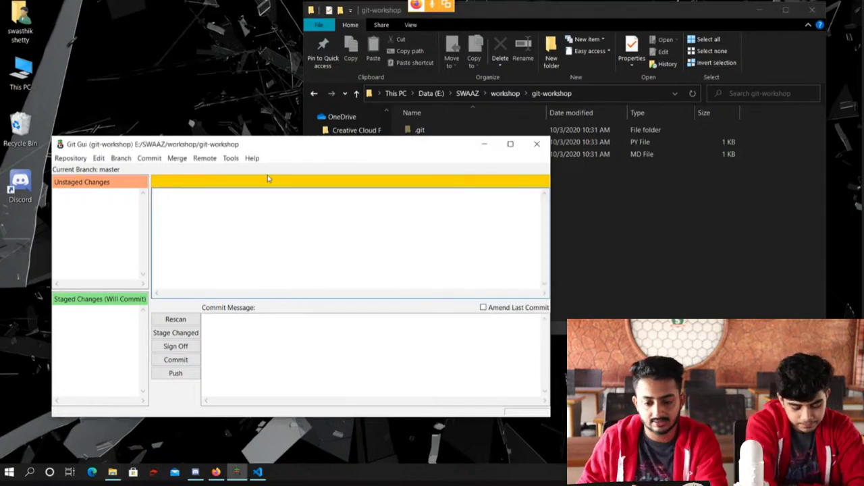
{"action": "left_click_drag", "start_coordinate": [313, 145], "coordinate": [399, 114]}
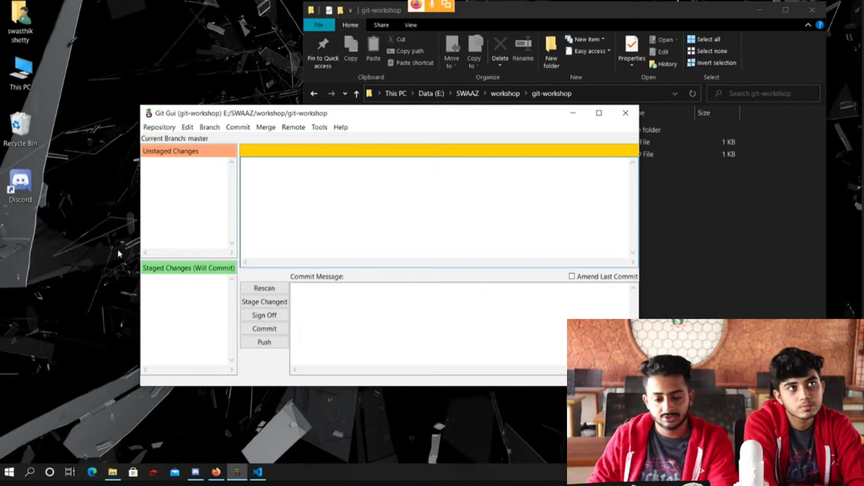
- Rescan the repository for changes in Git GUI and stage the untracked program.py file
{"action": "left_click", "coordinate": [263, 290]}
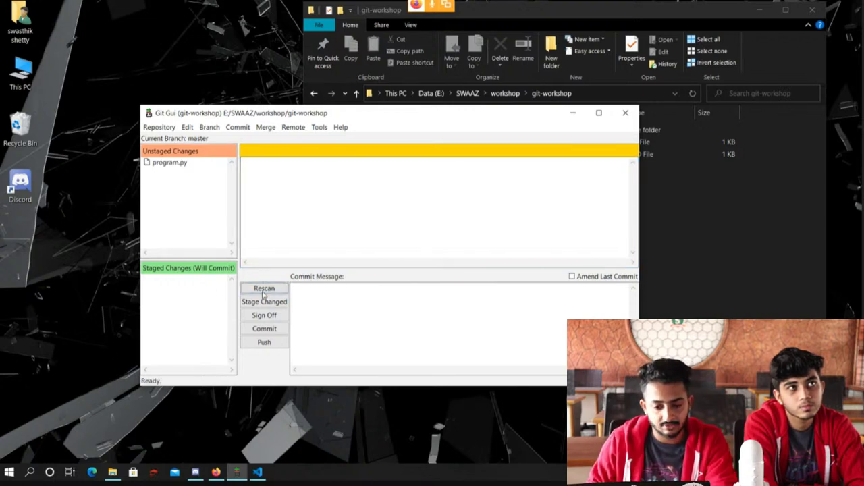
{"action": "left_click_drag", "start_coordinate": [446, 116], "coordinate": [384, 111]}
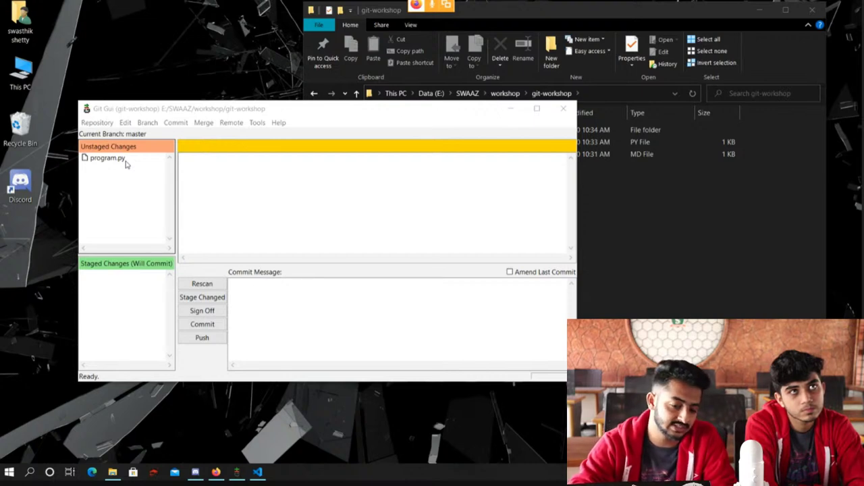
{"action": "left_click", "coordinate": [134, 210]}
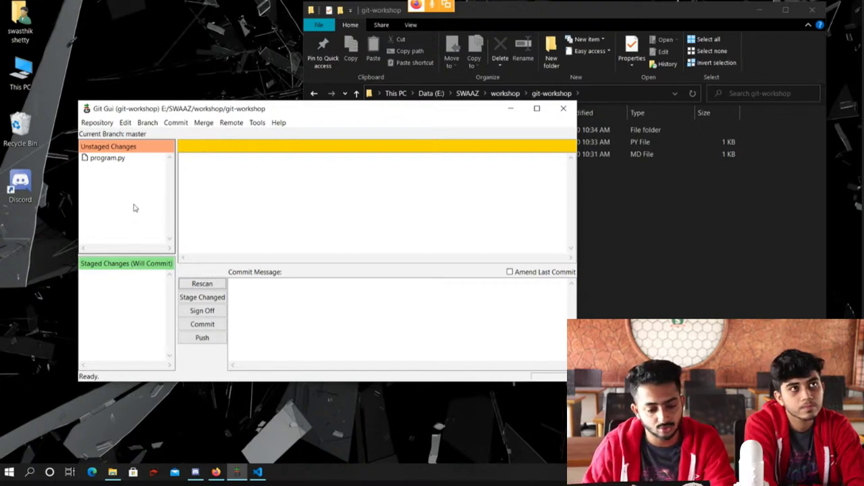
{"action": "left_click", "coordinate": [214, 302]}
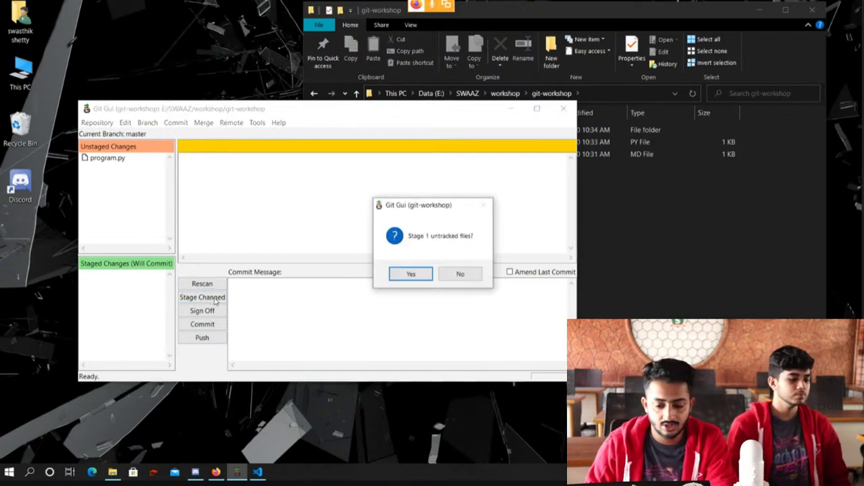
{"action": "left_click", "coordinate": [411, 273]}
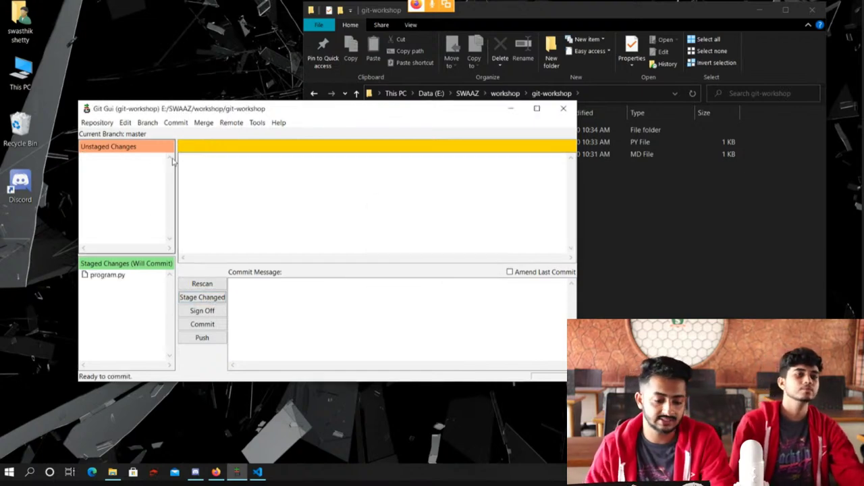
- Commit the staged program.py with the message "added print statemnt"
{"action": "left_click", "coordinate": [241, 307]}
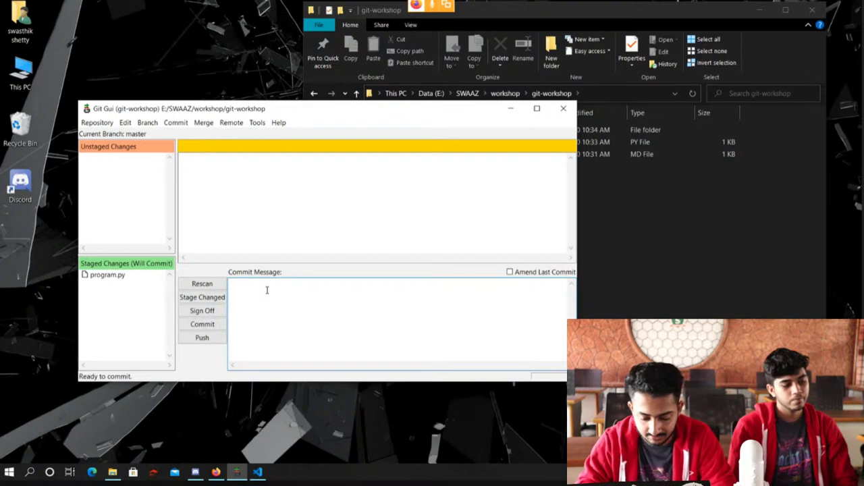
{"action": "type", "text": "added"}
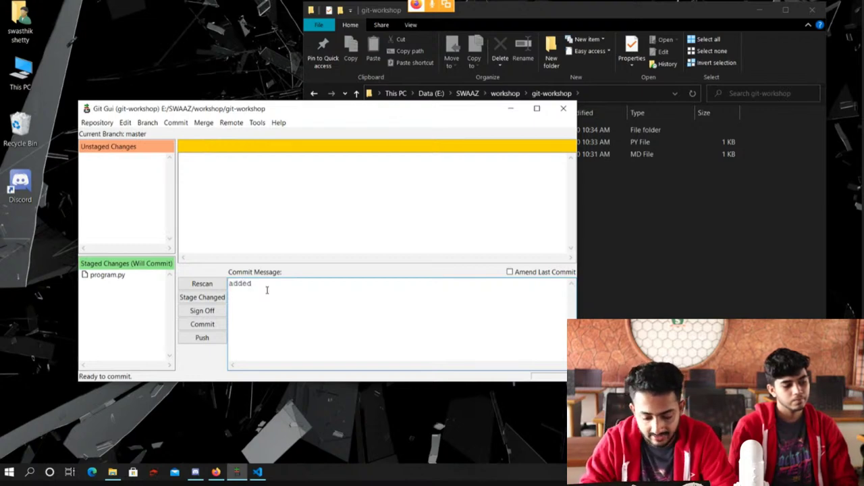
{"action": "type", "text": " pri"}
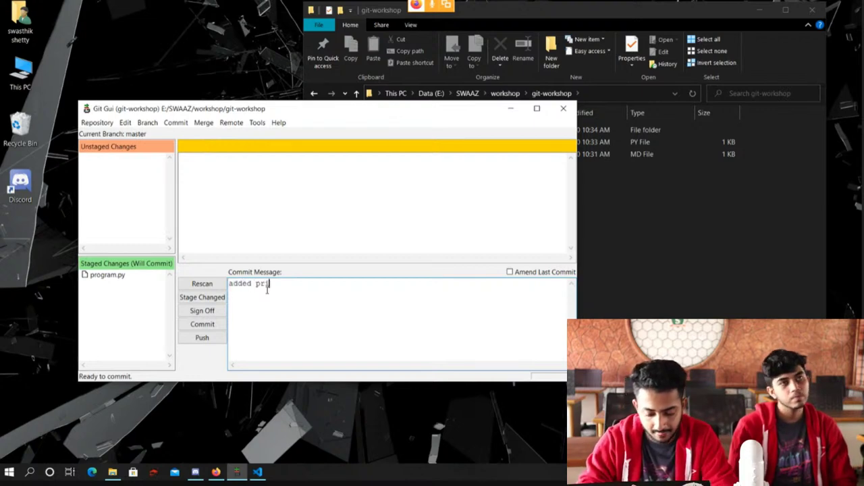
{"action": "type", "text": "nt statemnt"}
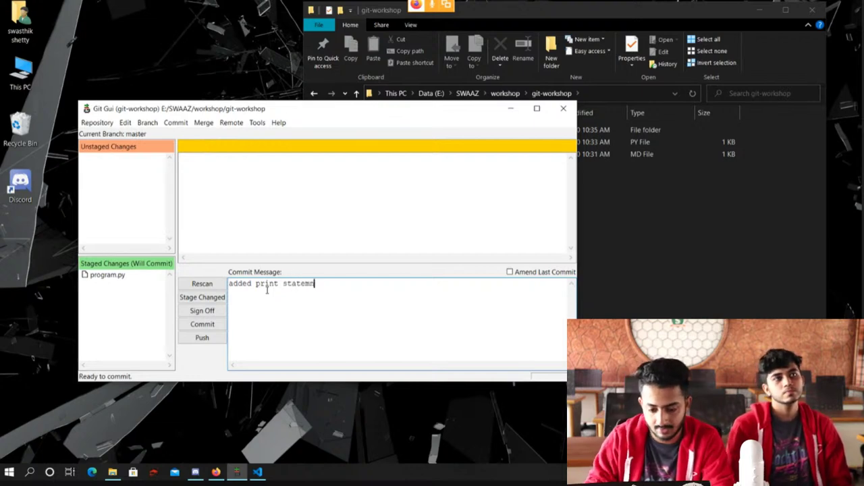
{"action": "left_click", "coordinate": [202, 324]}
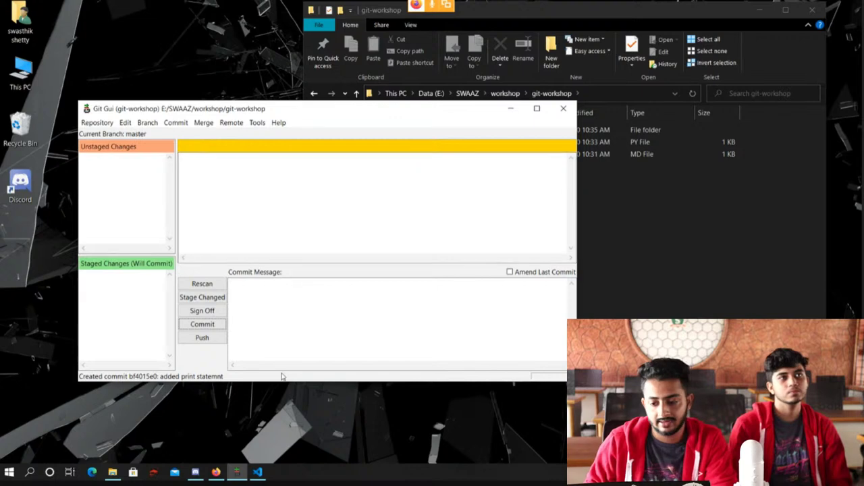
- Refresh the git-workshop repository page on GitHub to check its files, return to Git GUI and minimize the browser
{"action": "left_click", "coordinate": [699, 216]}
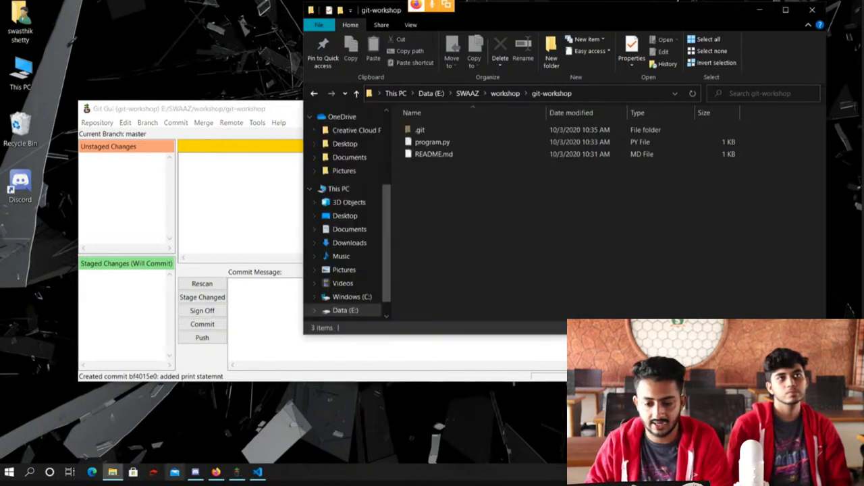
{"action": "left_click", "coordinate": [267, 295]}
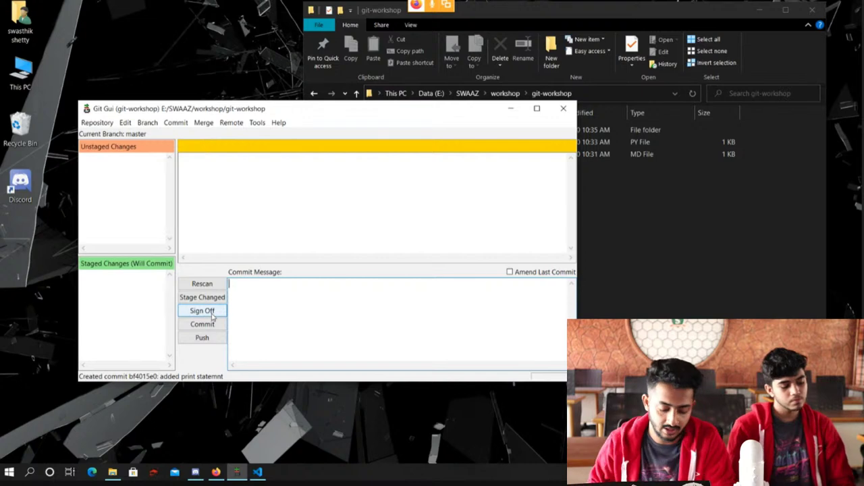
{"action": "key", "text": "alt+Tab"}
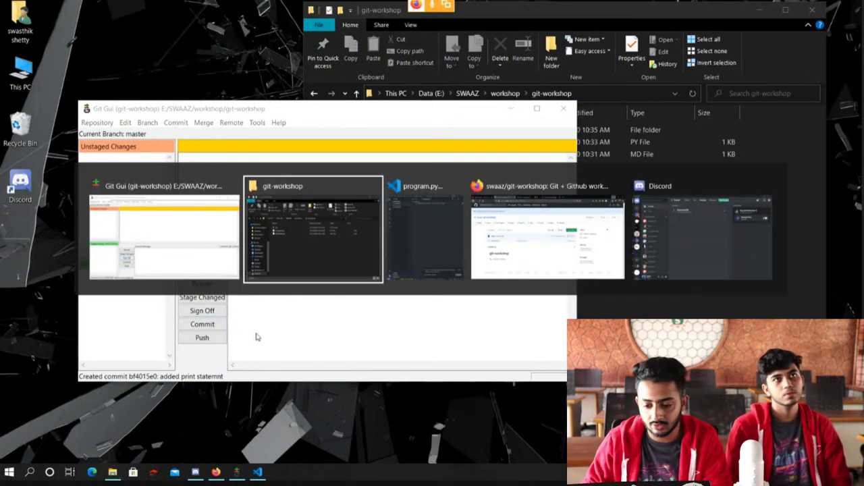
{"action": "left_click", "coordinate": [502, 234]}
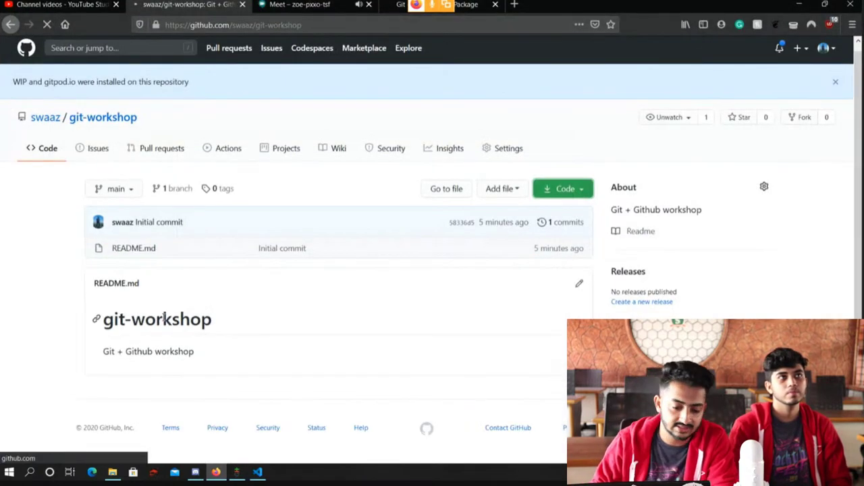
{"action": "key", "text": "F5"}
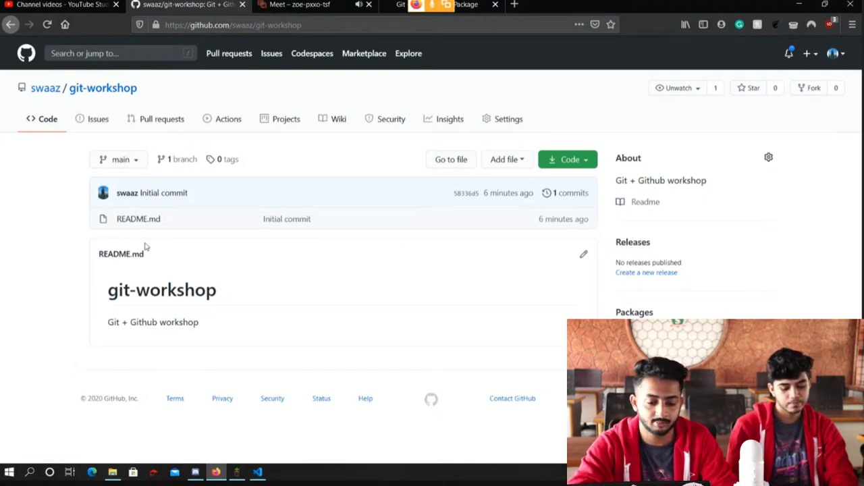
{"action": "key", "text": "alt+Tab"}
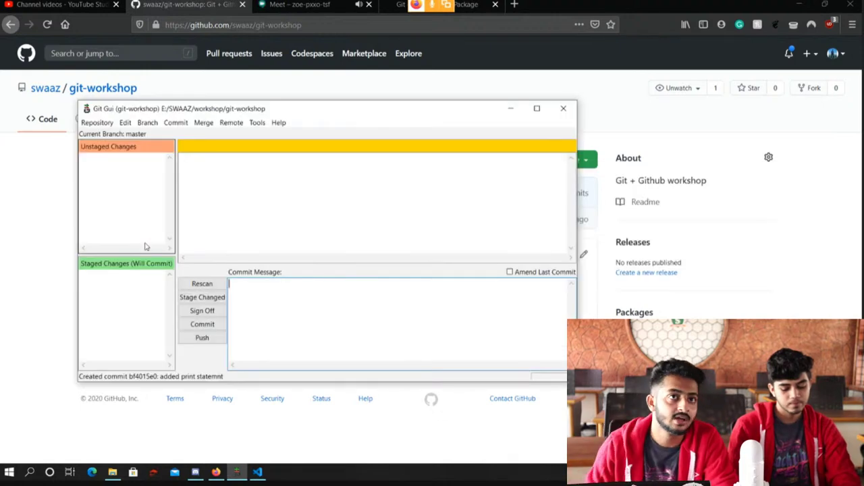
{"action": "left_click", "coordinate": [797, 3]}
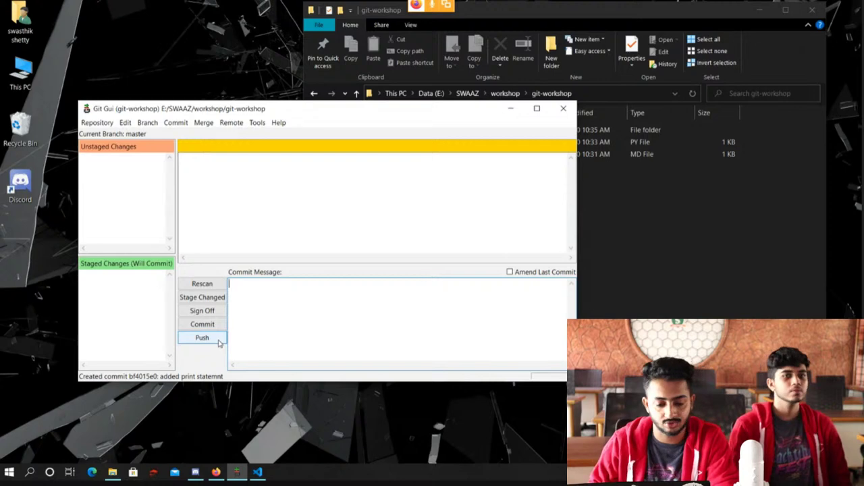
- Push the master branch to the remote origin
{"action": "left_click", "coordinate": [217, 342]}
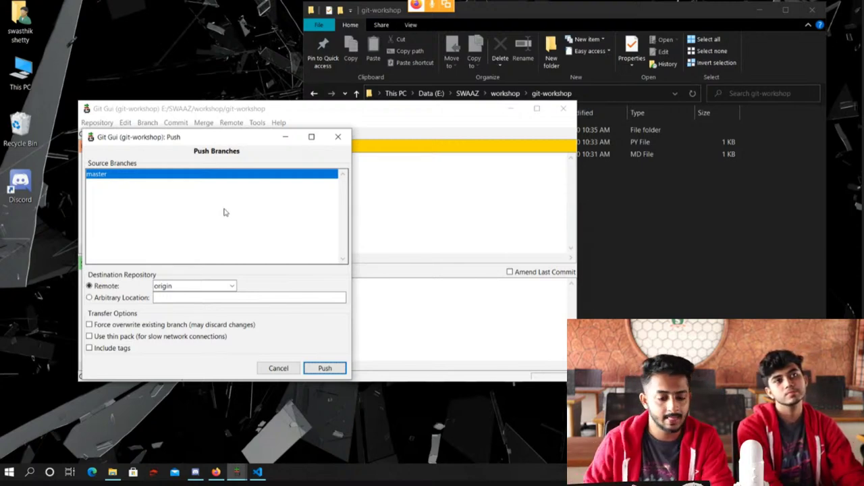
{"action": "left_click", "coordinate": [158, 176]}
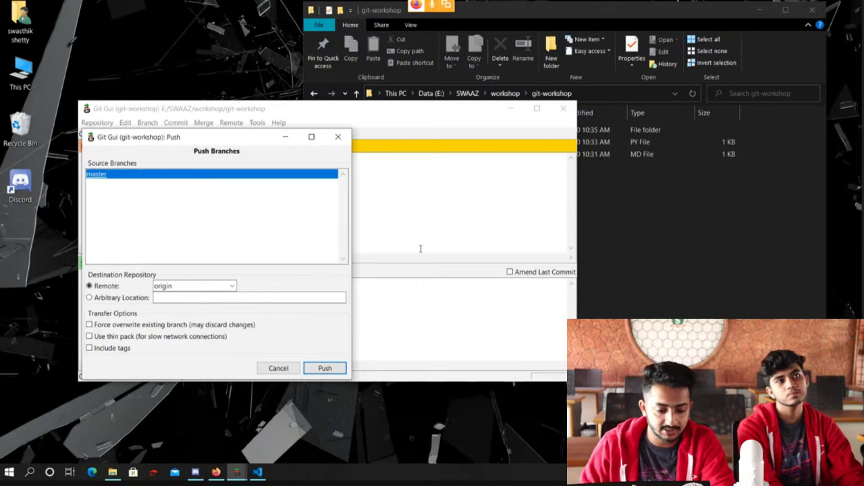
{"action": "left_click", "coordinate": [319, 370]}
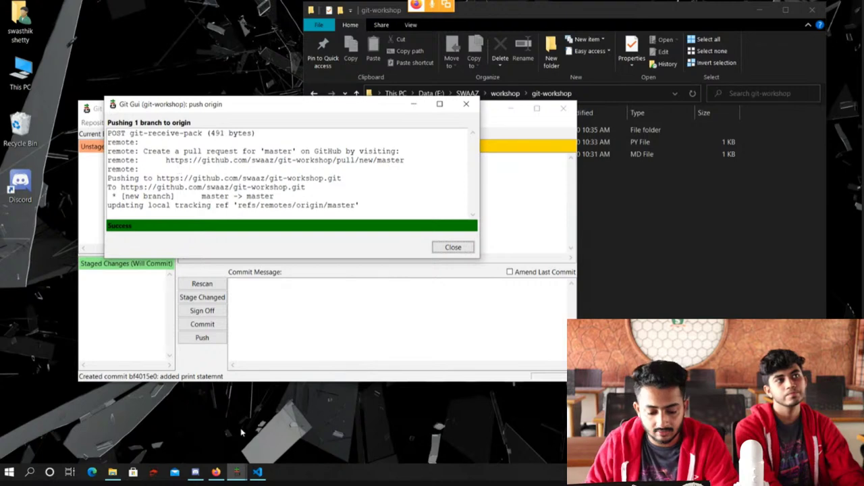
- Switch to the browser, refresh the git-workshop repository page on GitHub and display its master branch
{"action": "left_click", "coordinate": [215, 472]}
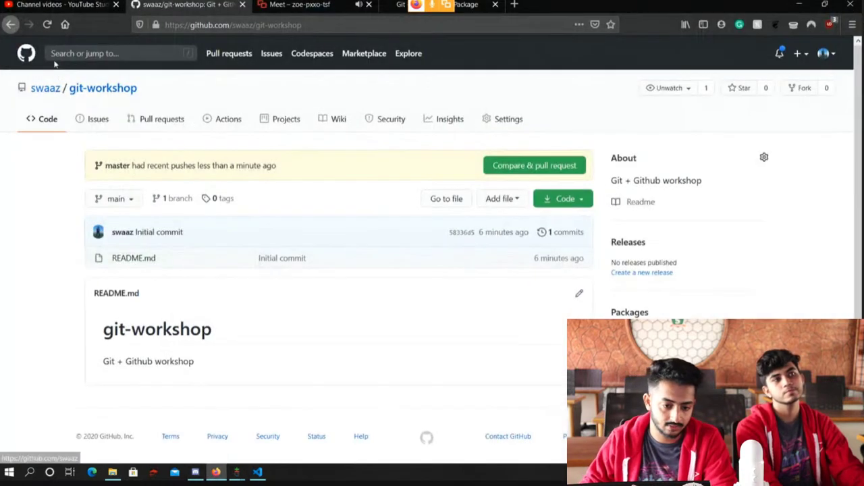
{"action": "left_click", "coordinate": [46, 25]}
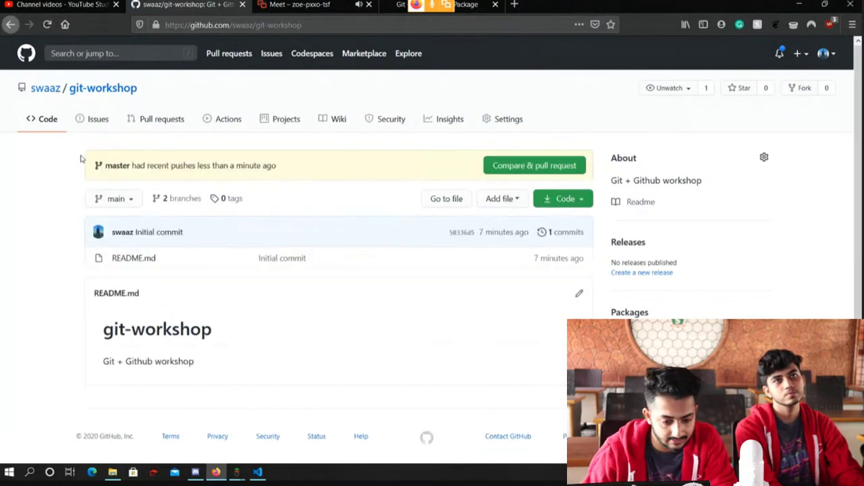
{"action": "left_click", "coordinate": [113, 200]}
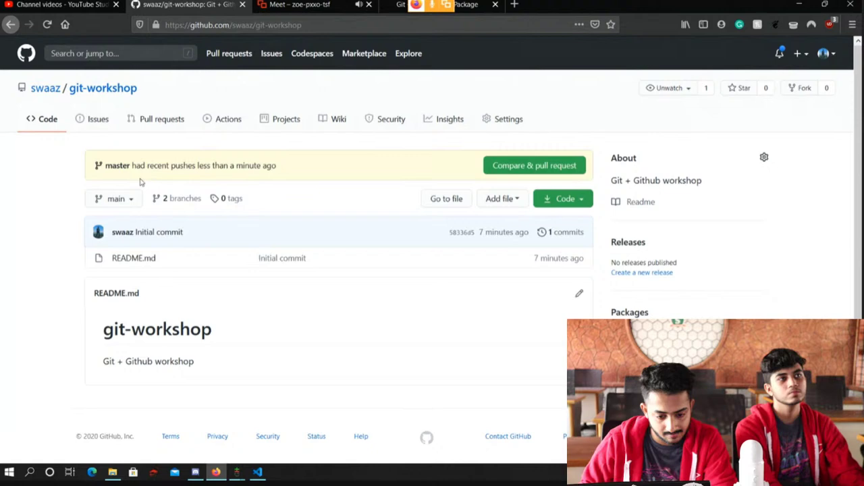
{"action": "left_click", "coordinate": [111, 198]}
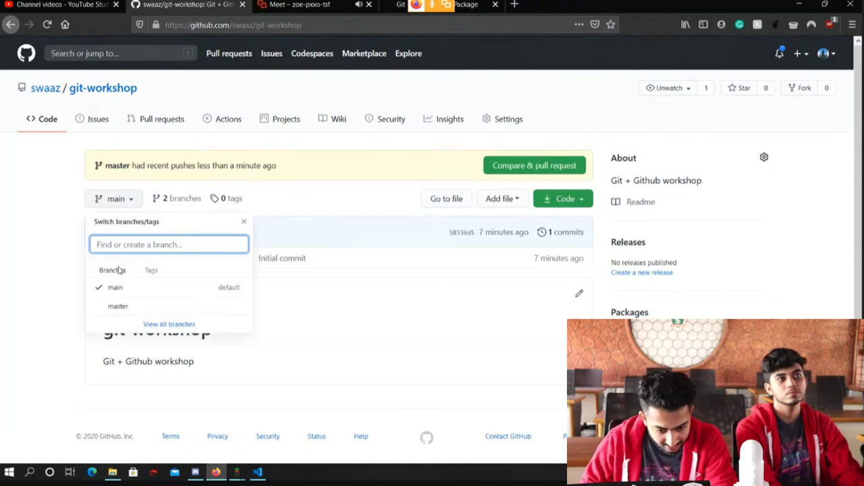
{"action": "left_click", "coordinate": [117, 306]}
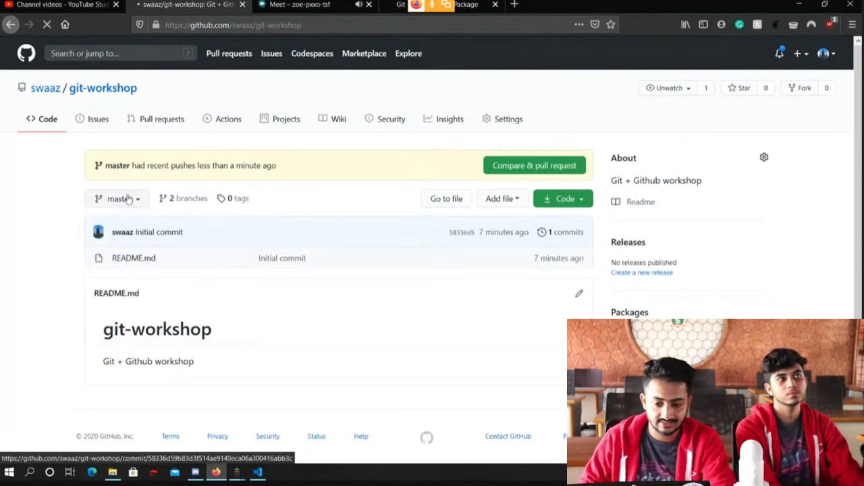
- Change the repository's default branch to master in its settings and confirm the update
{"action": "left_click", "coordinate": [494, 131]}
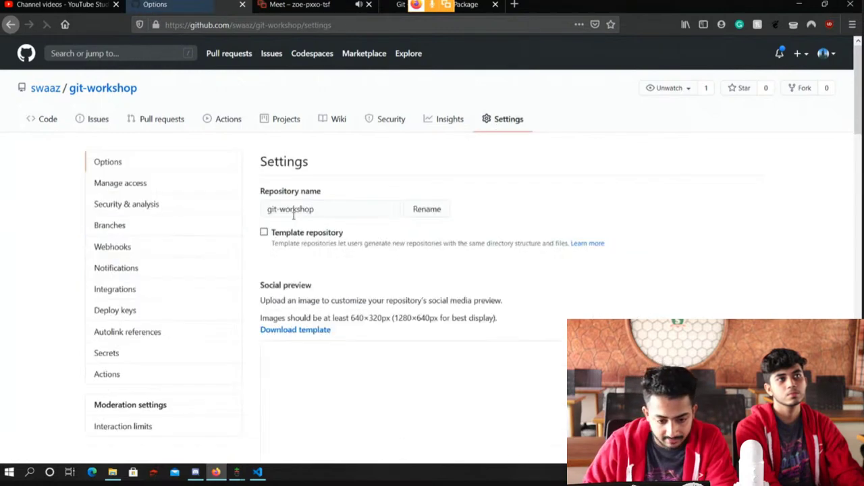
{"action": "scroll", "coordinate": [254, 228], "scroll_direction": "down", "scroll_amount": 2}
{"action": "left_click", "coordinate": [128, 167]}
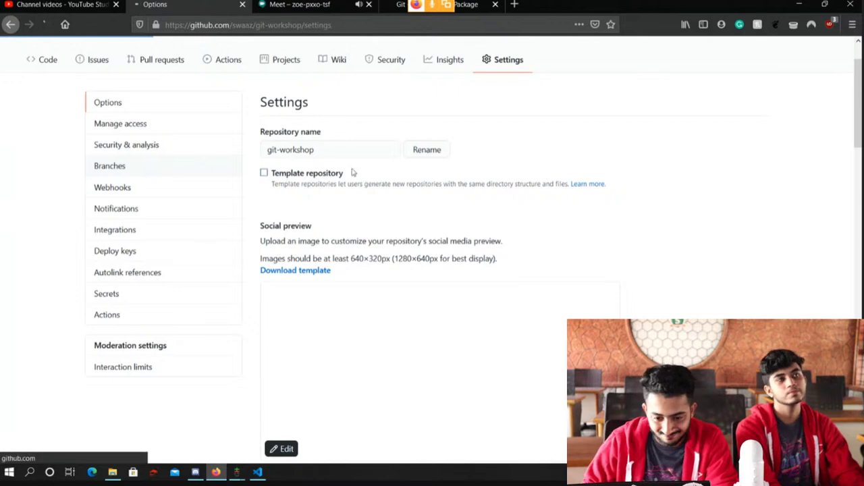
{"action": "left_click", "coordinate": [295, 226]}
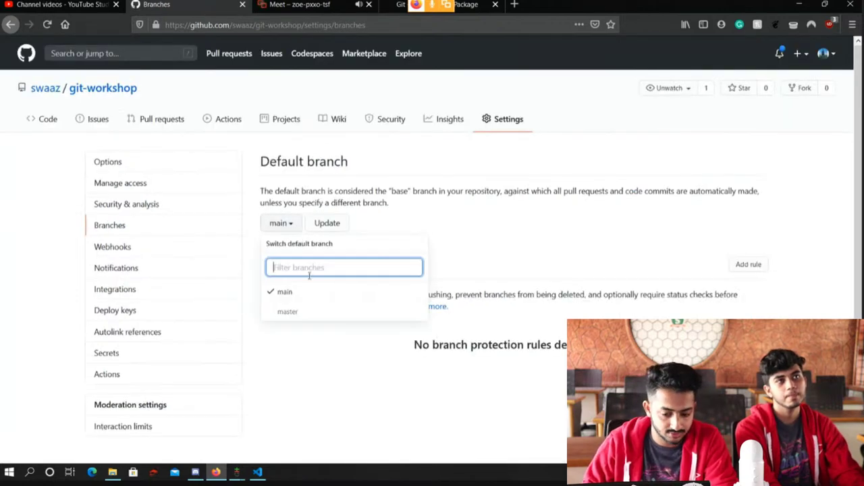
{"action": "left_click", "coordinate": [301, 311]}
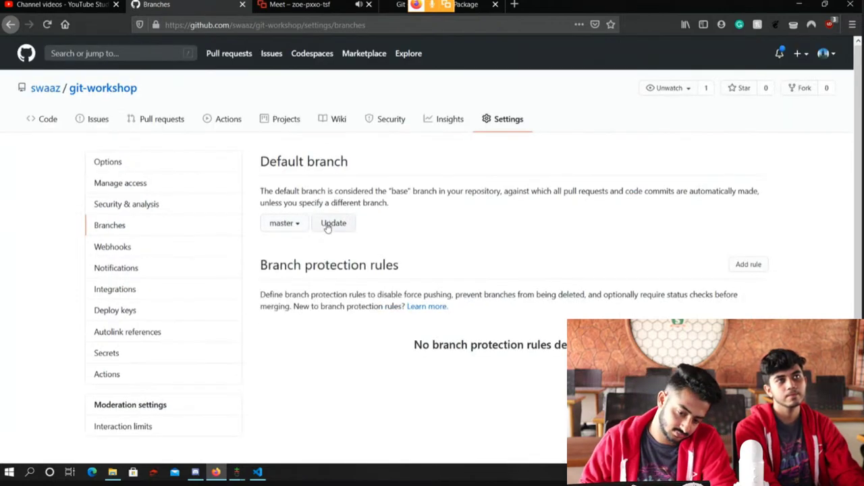
{"action": "left_click", "coordinate": [331, 224]}
{"action": "left_click", "coordinate": [380, 172]}
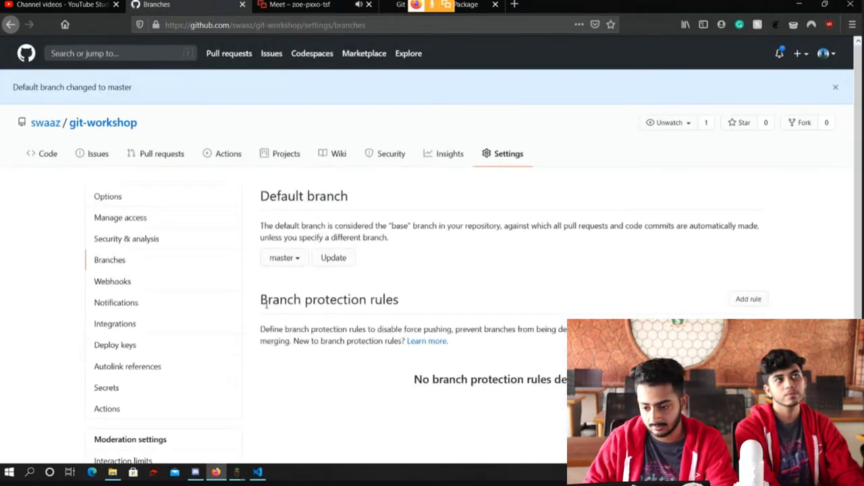
- Return to the repository's code page and open the overview of all its branches
{"action": "scroll", "coordinate": [268, 307], "scroll_direction": "down", "scroll_amount": 2}
{"action": "scroll", "coordinate": [268, 307], "scroll_direction": "down", "scroll_amount": 1}
{"action": "scroll", "coordinate": [64, 146], "scroll_direction": "up", "scroll_amount": 3}
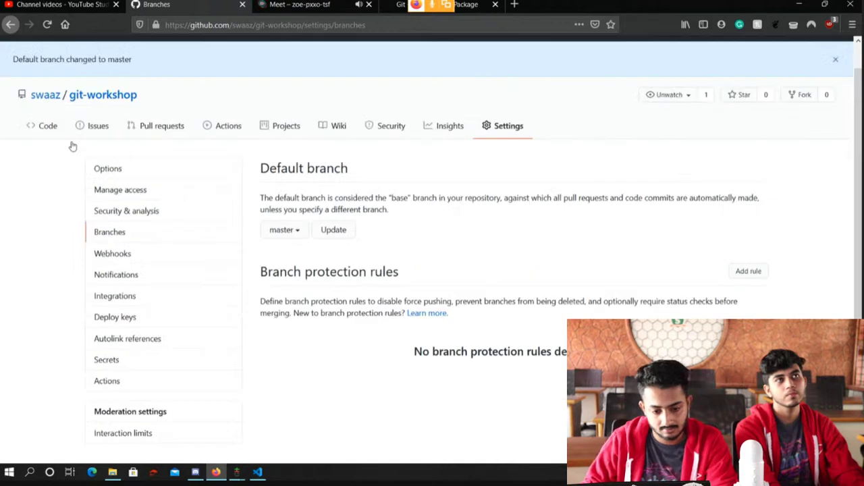
{"action": "left_click", "coordinate": [128, 219]}
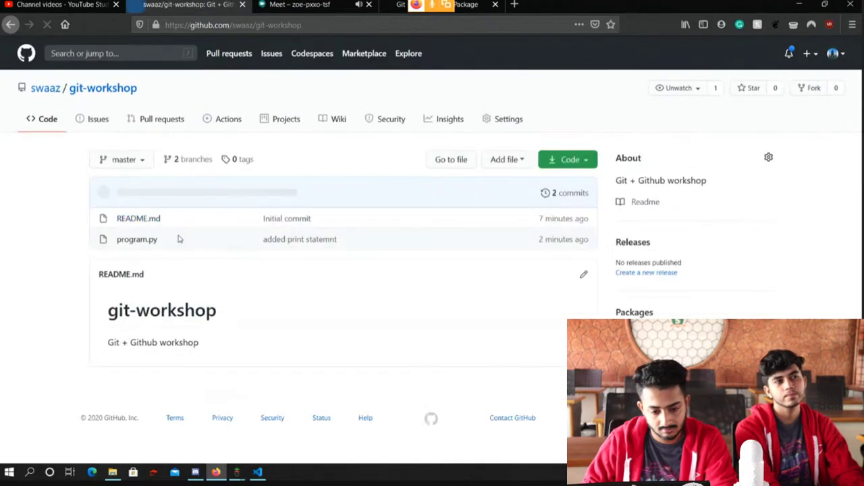
{"action": "left_click", "coordinate": [119, 162]}
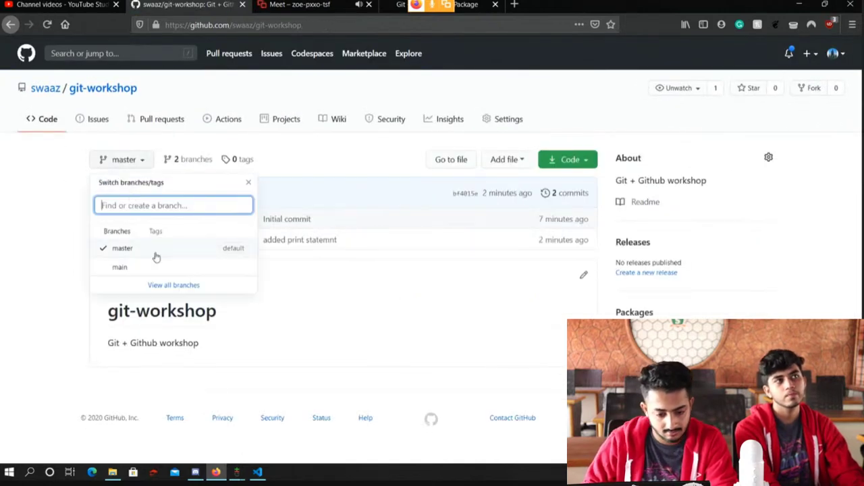
{"action": "left_click", "coordinate": [184, 285]}
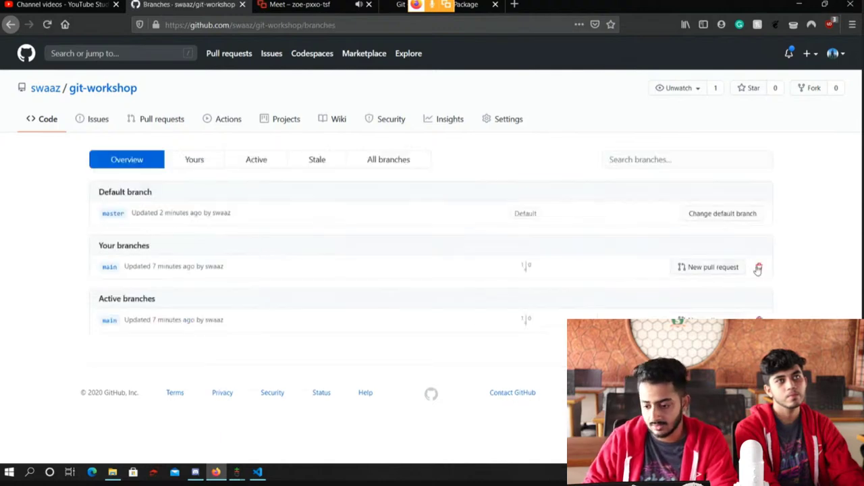
- Delete the main branch from the repository
{"action": "left_click", "coordinate": [759, 267]}
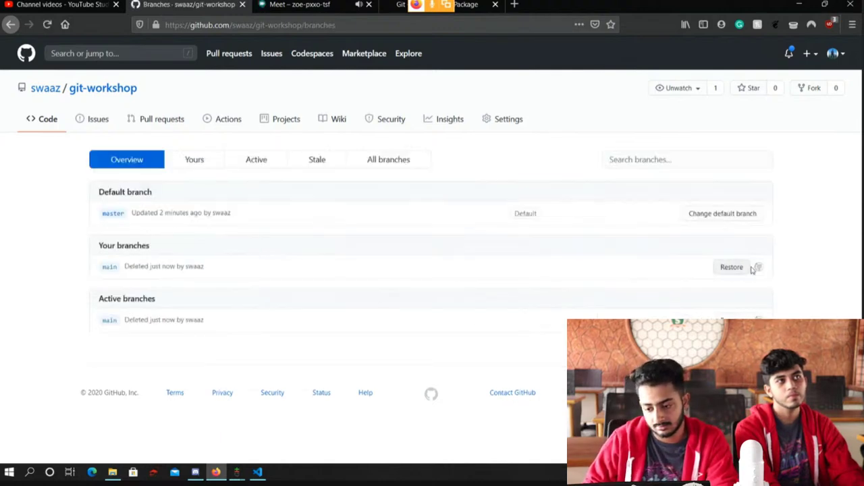
{"action": "left_click", "coordinate": [745, 269]}
{"action": "left_click", "coordinate": [745, 269]}
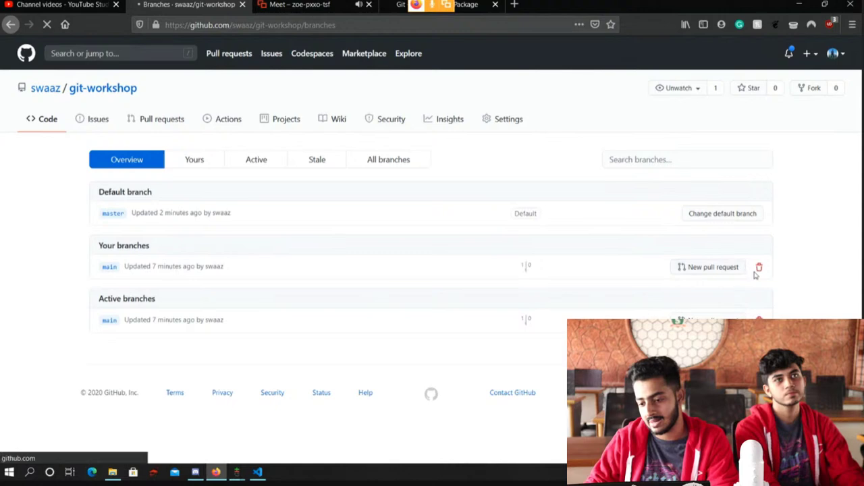
{"action": "left_click", "coordinate": [11, 25]}
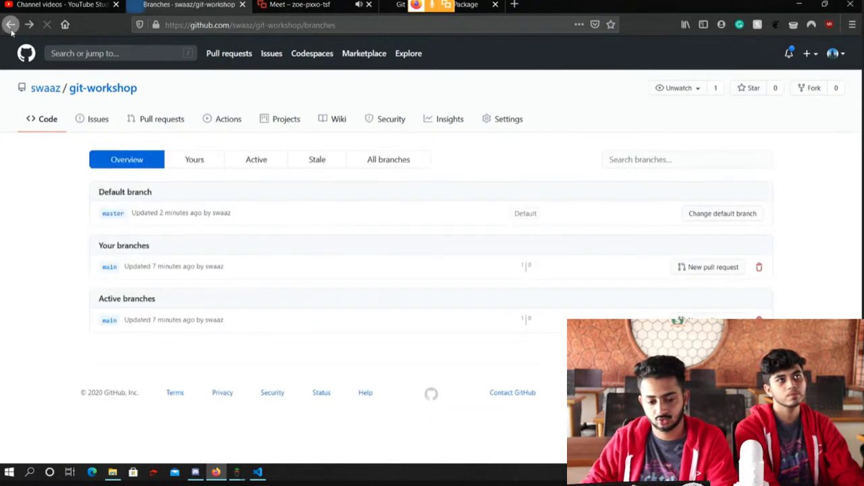
{"action": "left_click", "coordinate": [761, 268]}
- Return to the git-workshop code page, check its available branches and refresh the page
{"action": "left_click", "coordinate": [108, 89]}
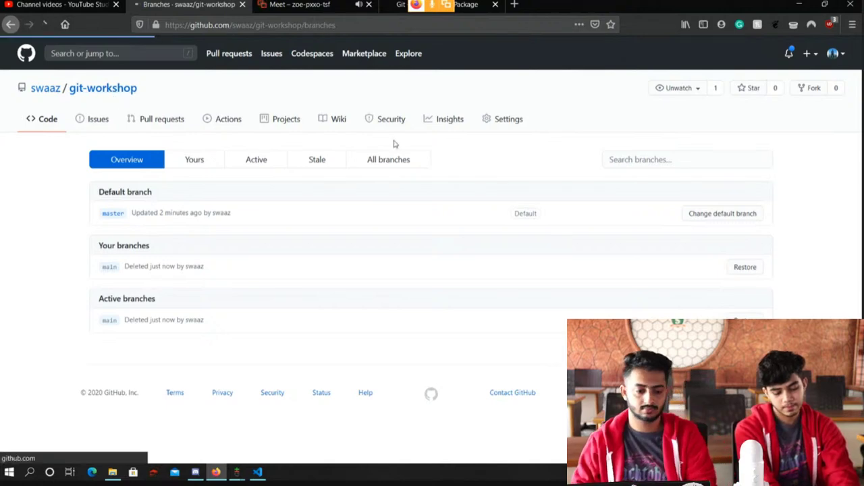
{"action": "left_click", "coordinate": [123, 162]}
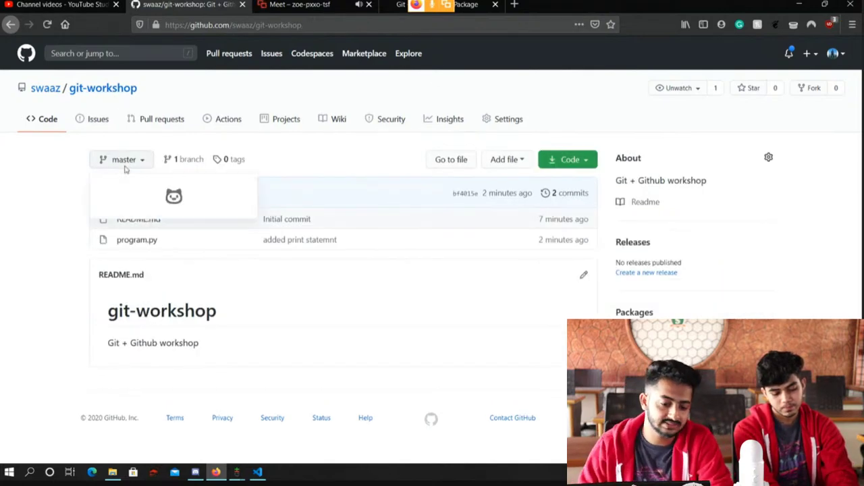
{"action": "left_click", "coordinate": [46, 25]}
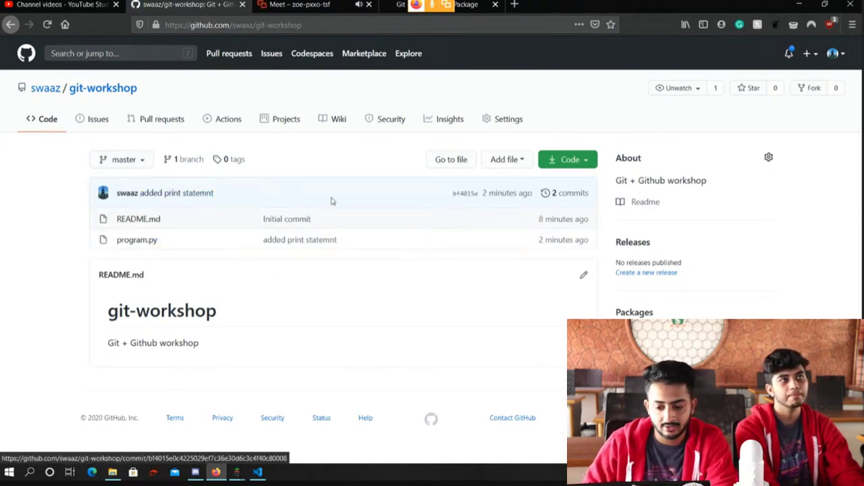
- View program.py on GitHub and compare its print statement with the local copy in Visual Studio Code
{"action": "left_click", "coordinate": [128, 242]}
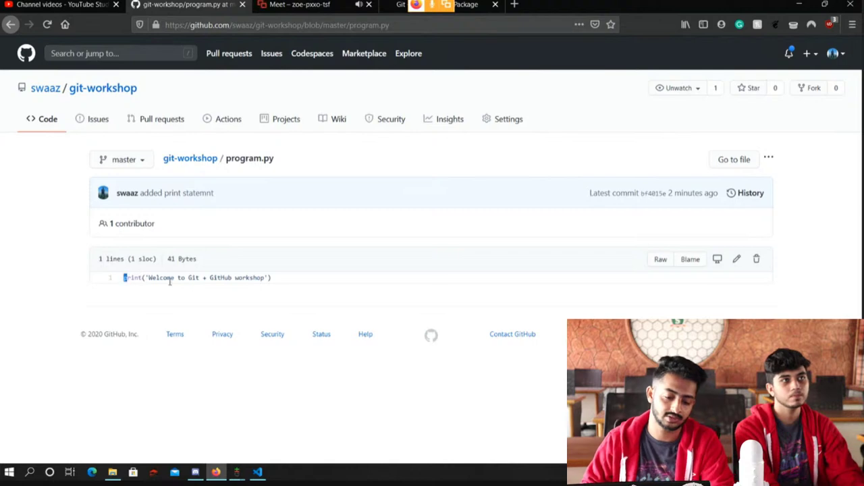
{"action": "left_click_drag", "start_coordinate": [124, 277], "coordinate": [320, 298]}
{"action": "key", "text": "alt+Tab"}
{"action": "key", "text": "alt+Tab"}
{"action": "key", "text": "alt+Tab"}
{"action": "key", "text": "alt+Tab"}
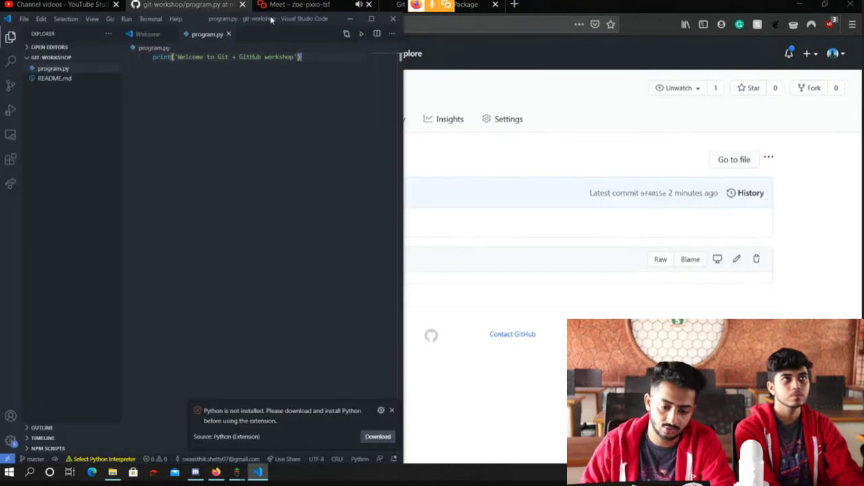
{"action": "left_click_drag", "start_coordinate": [271, 19], "coordinate": [573, 74]}
{"action": "left_click", "coordinate": [652, 73]}
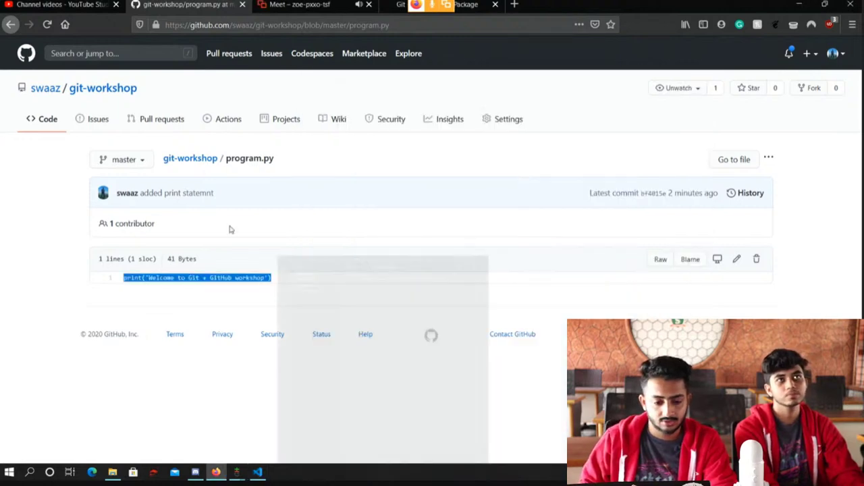
- Edit program.py on GitHub and add a second-line print statement containing the account's username followed by "here"
{"action": "left_click", "coordinate": [49, 122]}
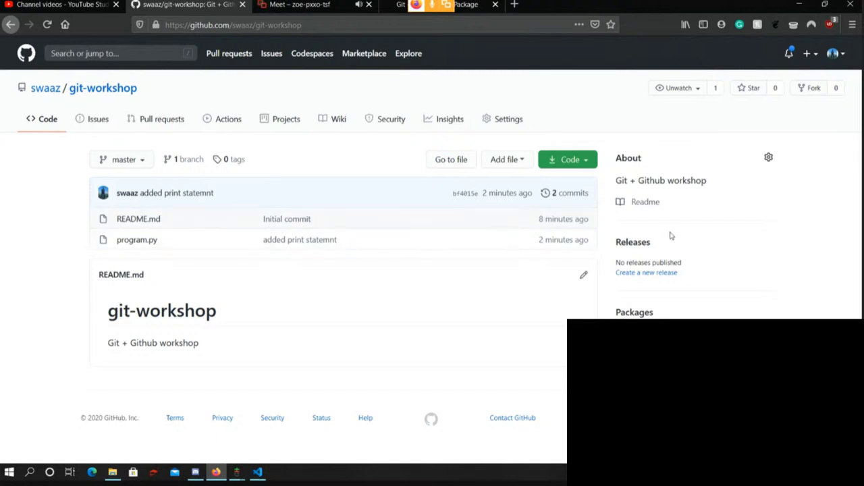
{"action": "left_click", "coordinate": [137, 240]}
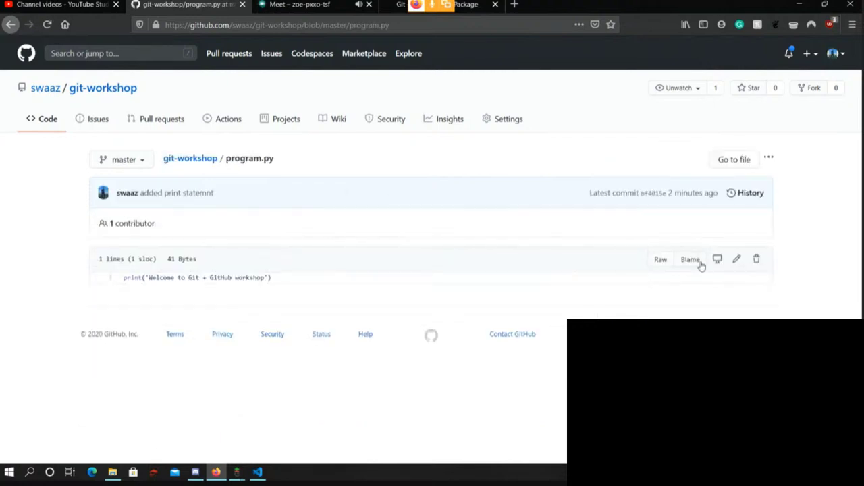
{"action": "left_click", "coordinate": [736, 259]}
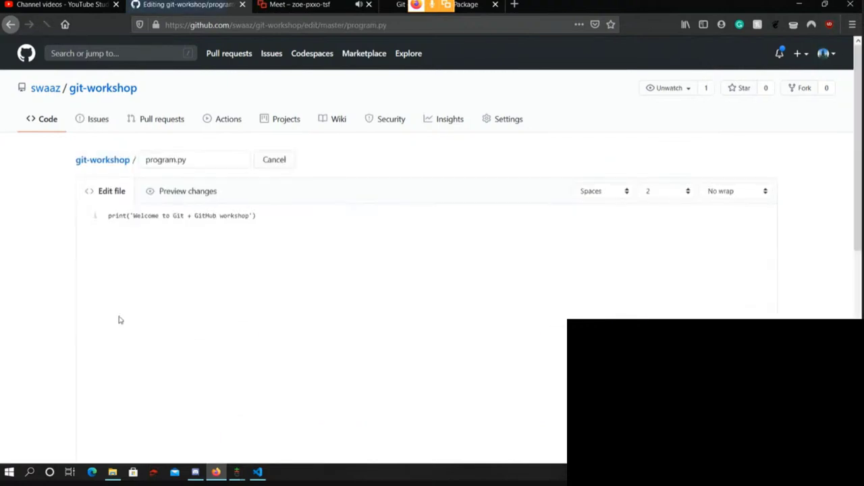
{"action": "left_click", "coordinate": [280, 223]}
{"action": "key", "text": "Return"}
{"action": "type", "text": "print('swaaz here"}
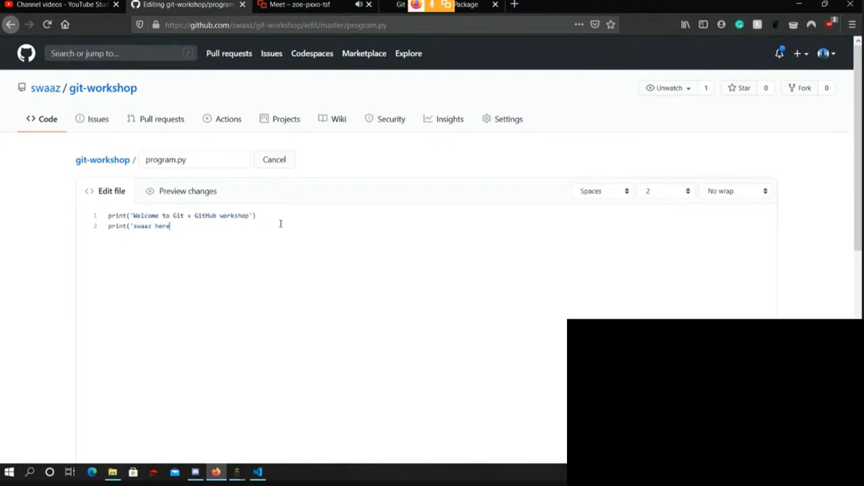
- Enter "added another print message" as the commit message for the program.py edit
{"action": "scroll", "coordinate": [280, 225], "scroll_direction": "down", "scroll_amount": 5}
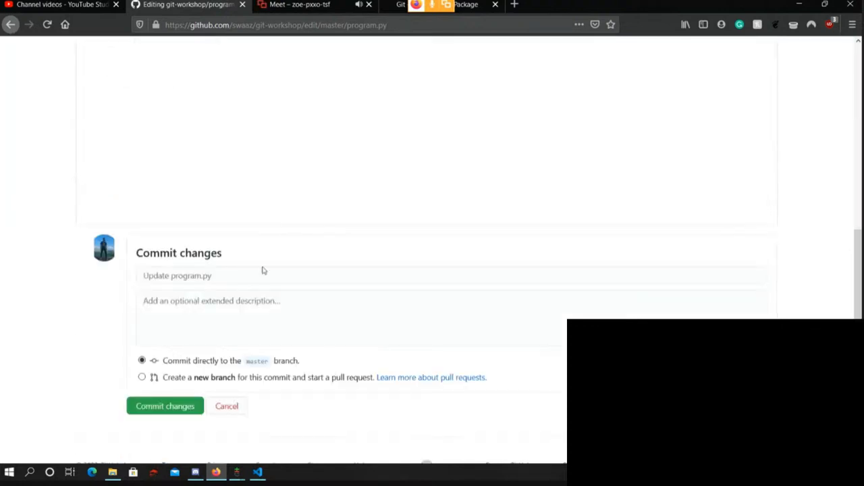
{"action": "left_click", "coordinate": [264, 270]}
{"action": "scroll", "coordinate": [285, 267], "scroll_direction": "up", "scroll_amount": 4}
{"action": "scroll", "coordinate": [285, 267], "scroll_direction": "down", "scroll_amount": 5}
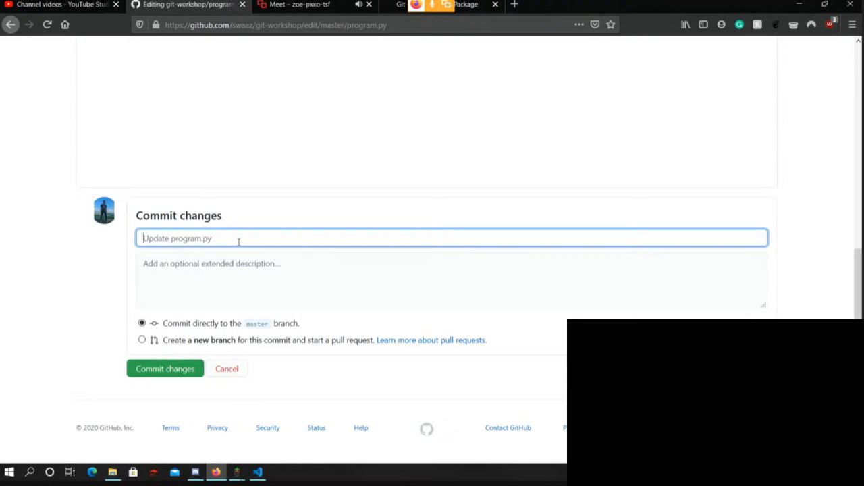
{"action": "type", "text": "added a"}
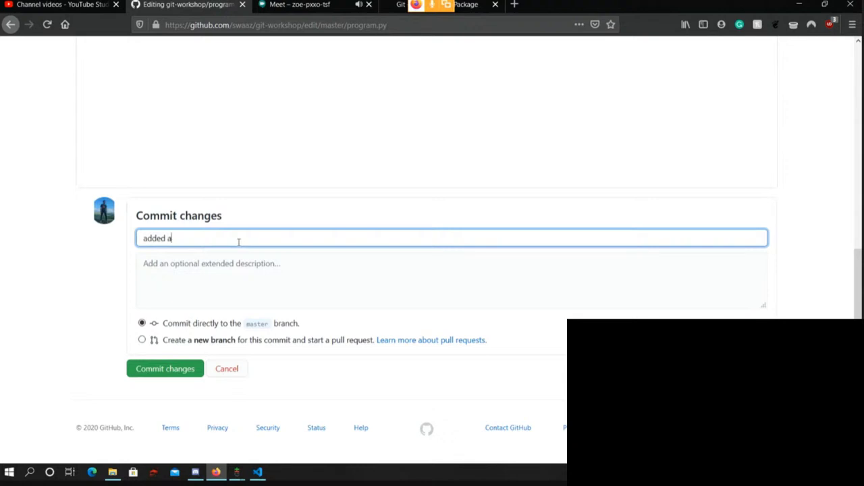
{"action": "type", "text": "nother"}
{"action": "type", "text": " me"}
{"action": "key", "text": "BackSpace"}
{"action": "key", "text": "BackSpace"}
{"action": "key", "text": "BackSpace"}
{"action": "key", "text": "BackSpace"}
{"action": "type", "text": "print message"}
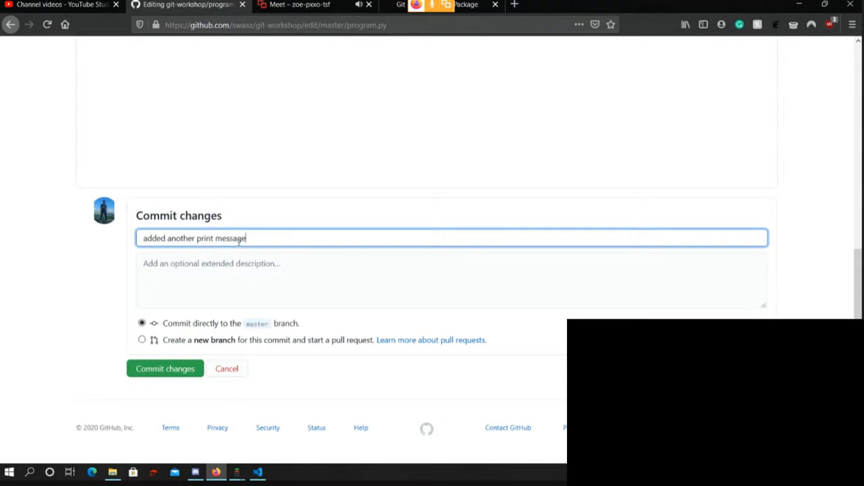
- Commit the change directly to the master branch, leaving the extended description empty
{"action": "left_click", "coordinate": [172, 266]}
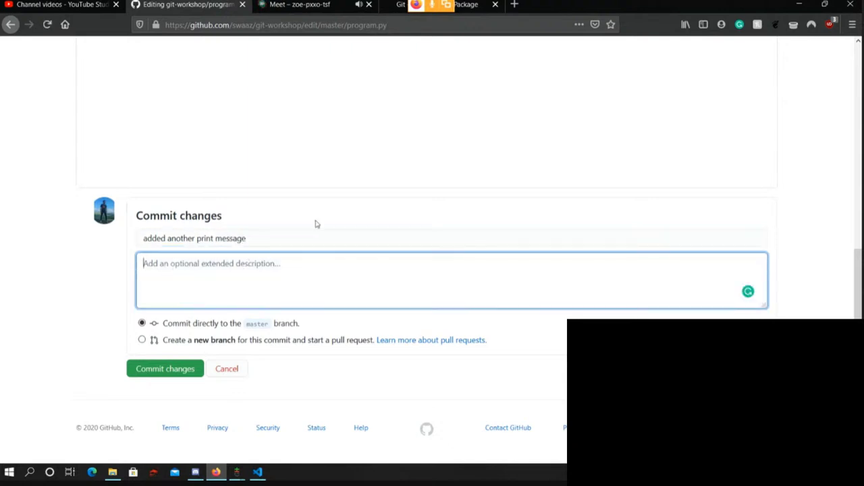
{"action": "scroll", "coordinate": [209, 291], "scroll_direction": "up", "scroll_amount": 3}
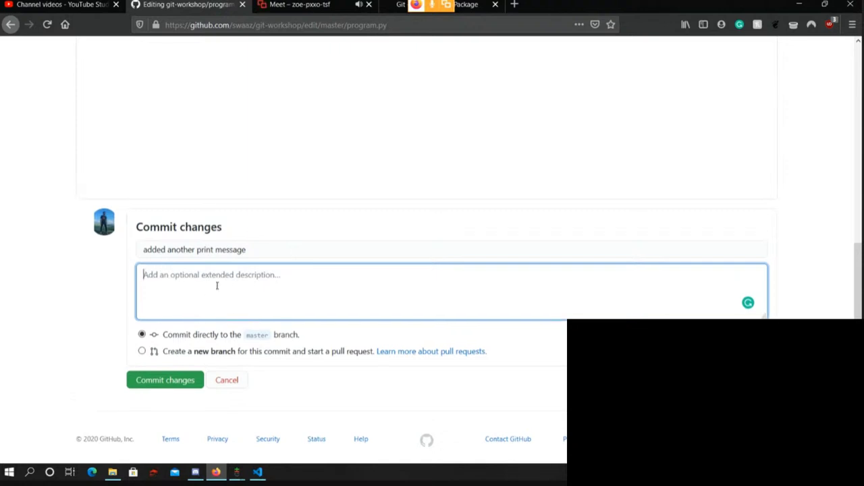
{"action": "scroll", "coordinate": [216, 288], "scroll_direction": "down", "scroll_amount": 3}
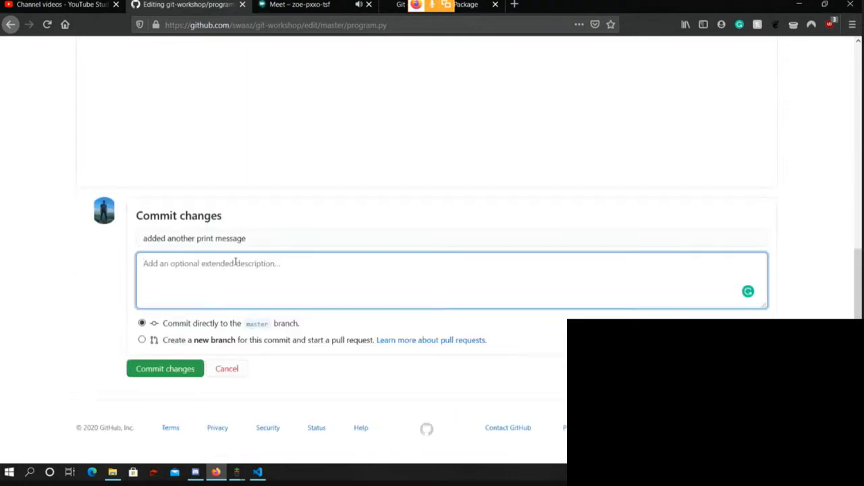
{"action": "left_click", "coordinate": [169, 374]}
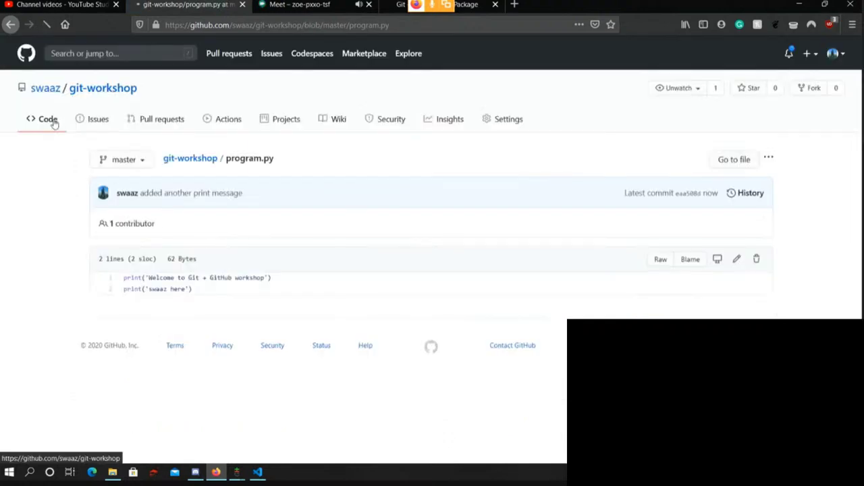
- Return to the repository's code page and reopen program.py to review its committed print statements
{"action": "left_click", "coordinate": [50, 124]}
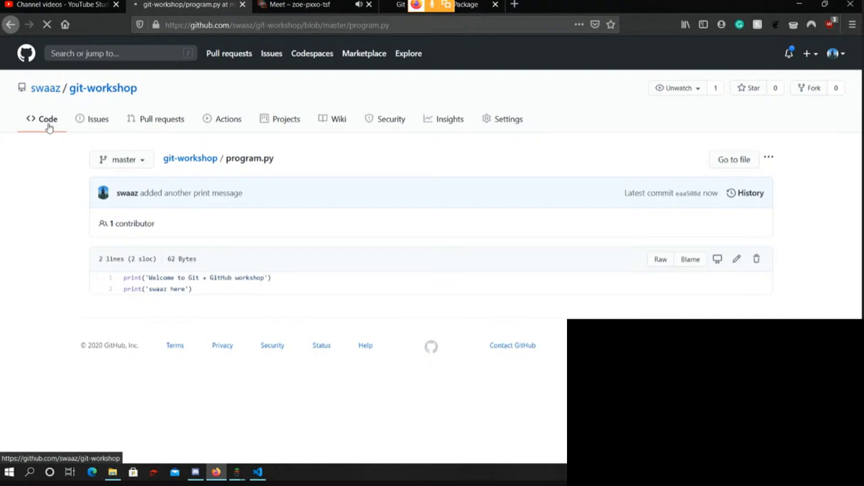
{"action": "left_click", "coordinate": [119, 160]}
{"action": "left_click", "coordinate": [128, 244]}
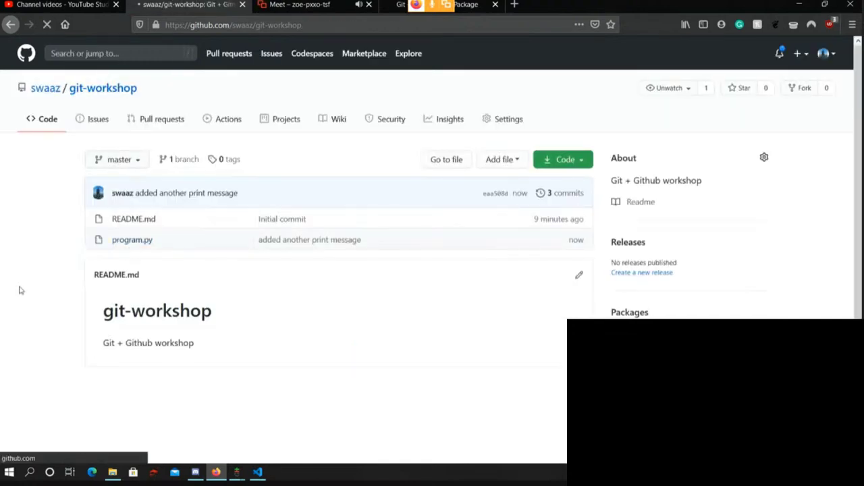
{"action": "left_click", "coordinate": [141, 242]}
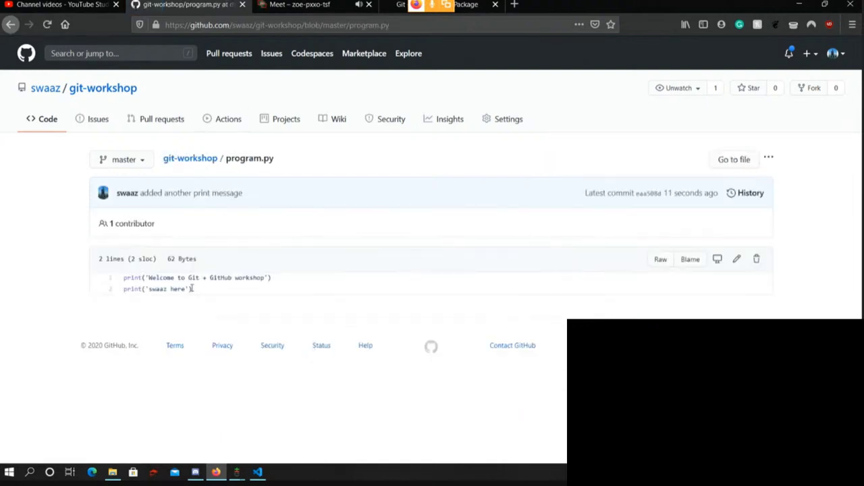
{"action": "left_click_drag", "start_coordinate": [204, 301], "coordinate": [97, 280]}
{"action": "left_click", "coordinate": [166, 286]}
- Check the local git-workshop folder in File Explorer, and view the local program.py in Visual Studio Code for comparison with GitHub
{"action": "key", "text": "alt+Tab"}
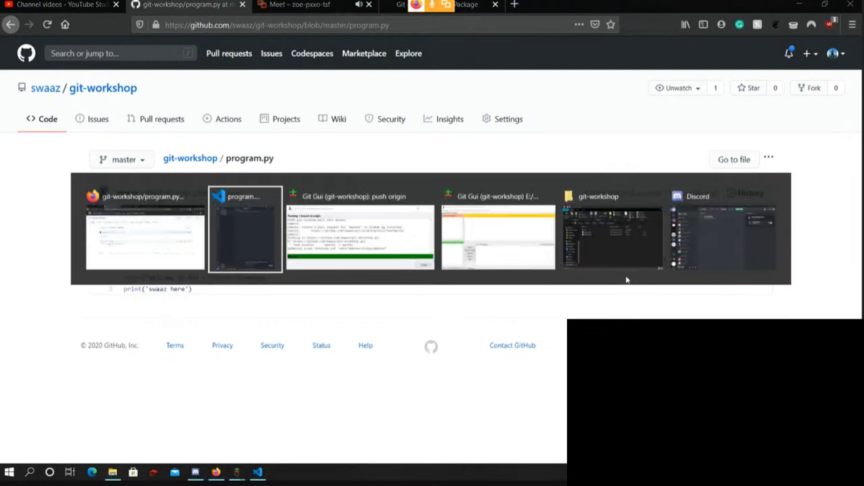
{"action": "left_click", "coordinate": [617, 250]}
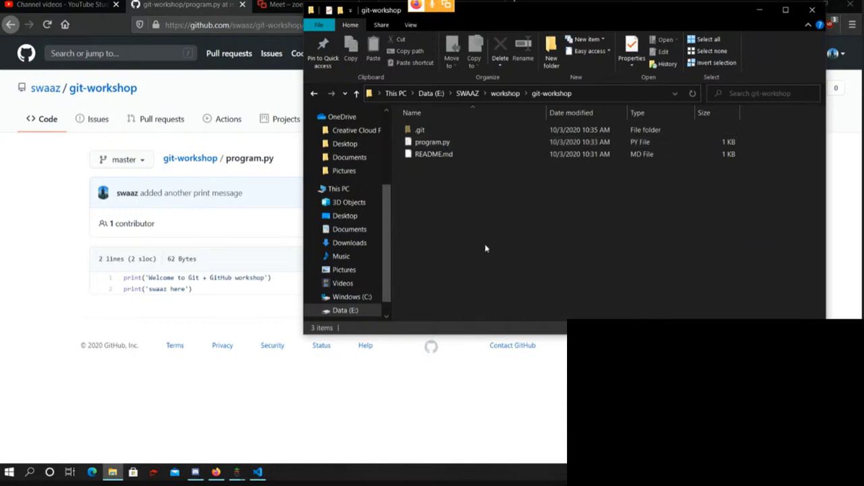
{"action": "key", "text": "alt+Tab"}
{"action": "left_click", "coordinate": [358, 229]}
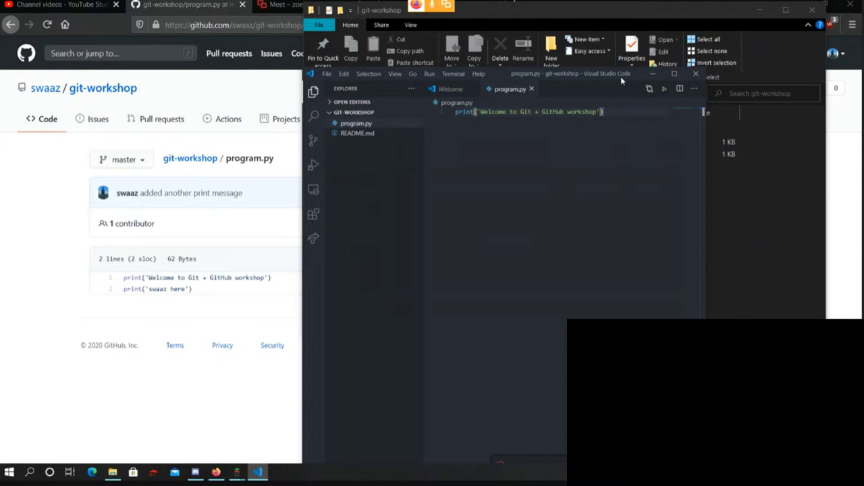
{"action": "left_click_drag", "start_coordinate": [620, 76], "coordinate": [418, 46]}
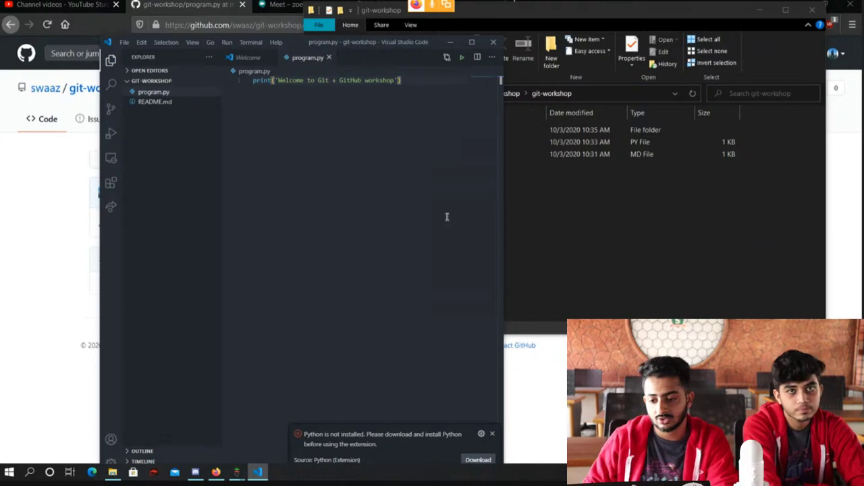
- Minimize File Explorer, Visual Studio Code and the browser, and close the finished push report in Git Gui
{"action": "left_click", "coordinate": [619, 196]}
{"action": "left_click", "coordinate": [761, 9]}
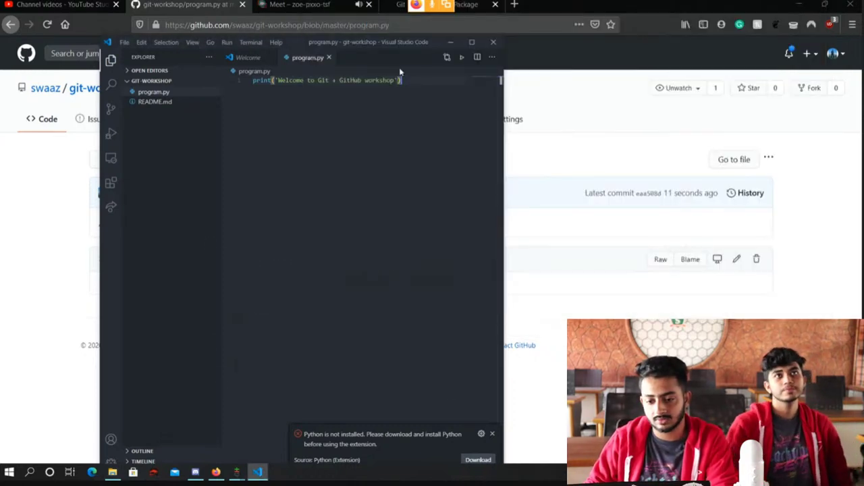
{"action": "left_click", "coordinate": [449, 41]}
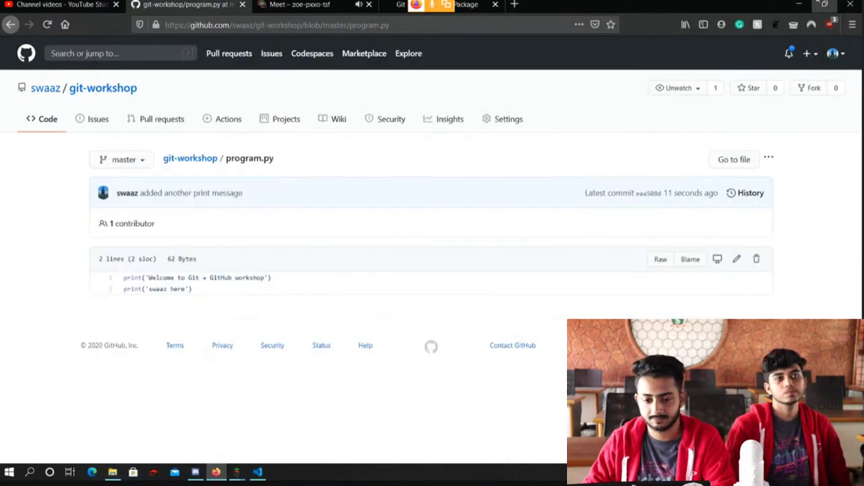
{"action": "left_click", "coordinate": [824, 4]}
{"action": "key", "text": "super+Up"}
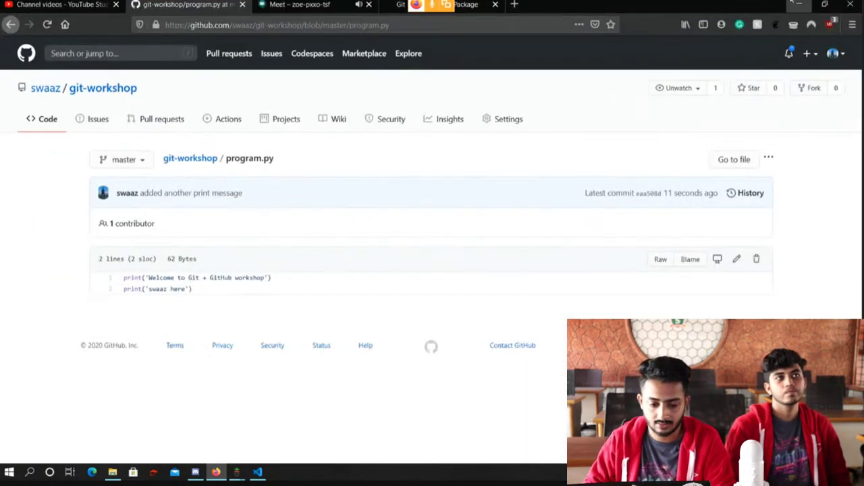
{"action": "left_click", "coordinate": [798, 4]}
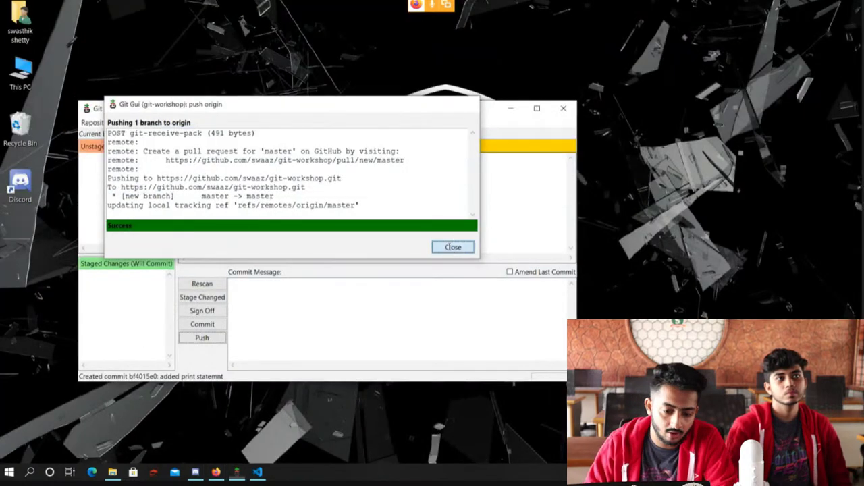
{"action": "left_click", "coordinate": [453, 247]}
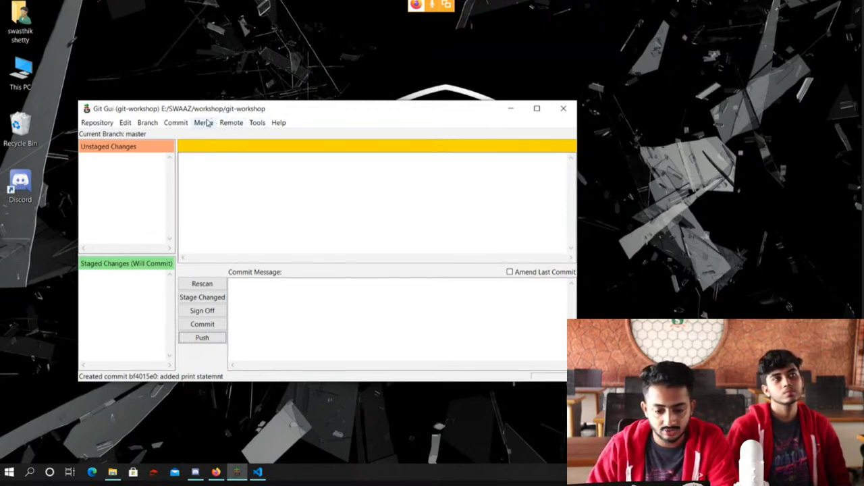
- Fetch the new changes from the origin remote and close the fetch report
{"action": "left_click", "coordinate": [230, 123]}
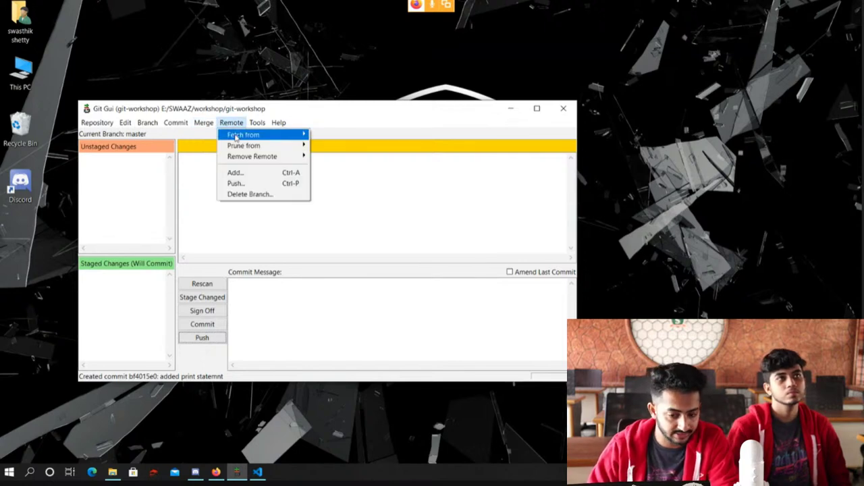
{"action": "mouse_move", "coordinate": [304, 128]}
{"action": "mouse_move", "coordinate": [231, 123]}
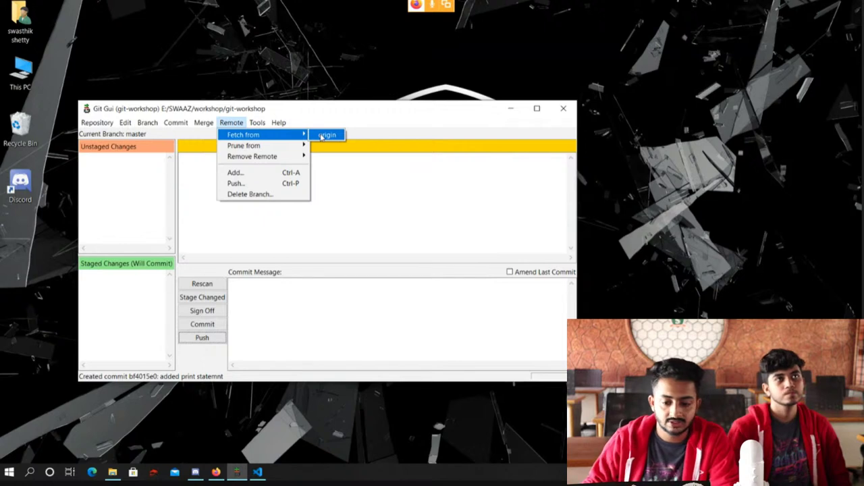
{"action": "left_click", "coordinate": [324, 135]}
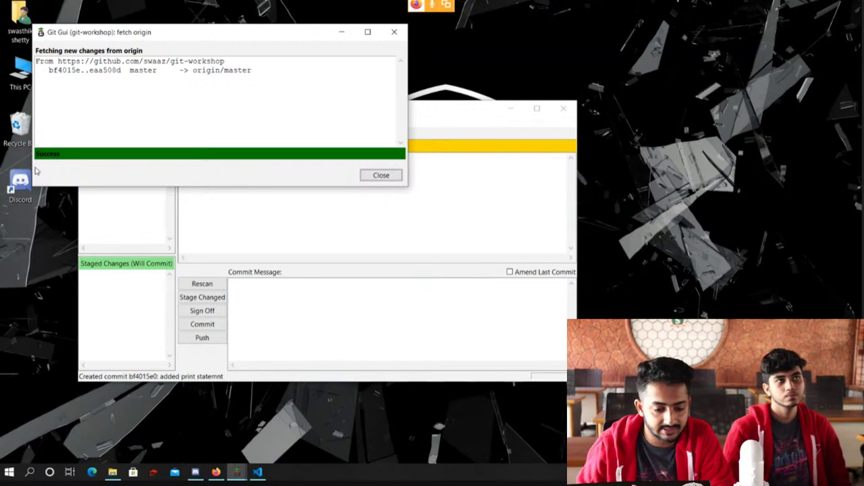
{"action": "left_click", "coordinate": [380, 174]}
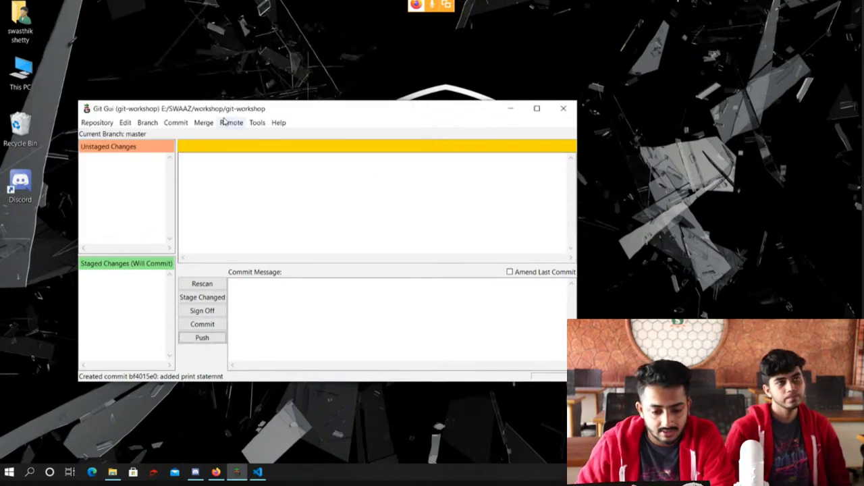
- Merge the tracking branch origin/master into the local master branch
{"action": "left_click", "coordinate": [204, 122]}
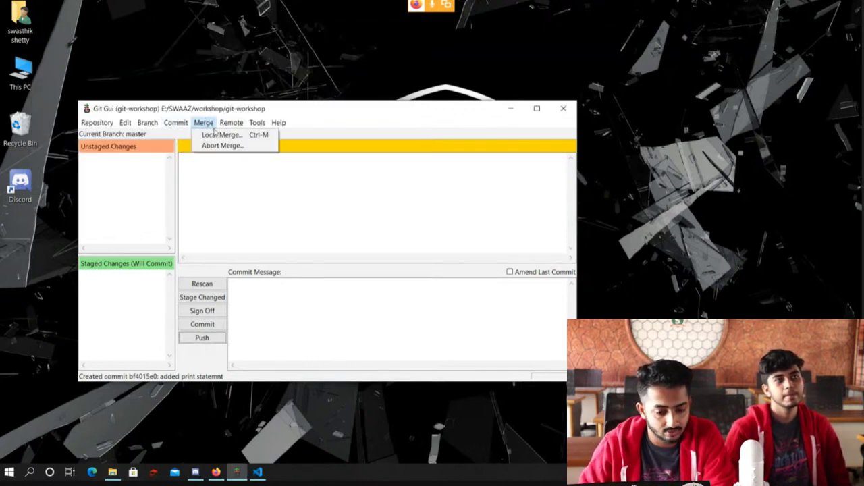
{"action": "left_click", "coordinate": [217, 134]}
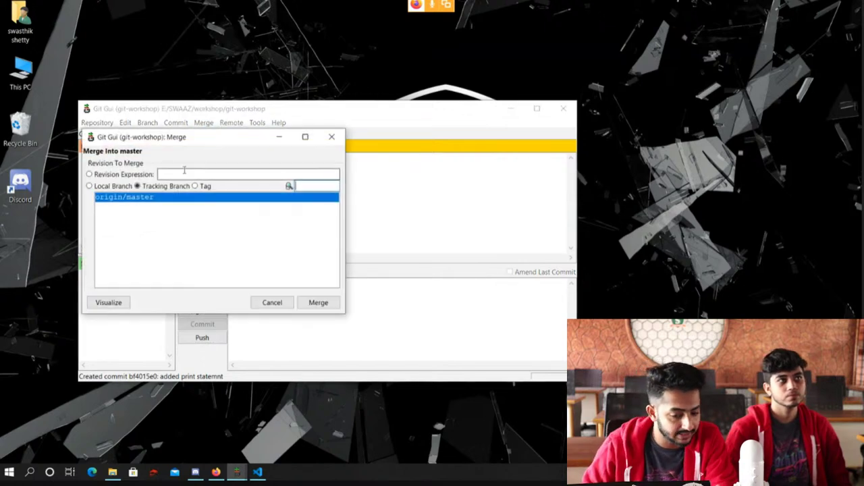
{"action": "left_click", "coordinate": [139, 186]}
{"action": "mouse_move", "coordinate": [281, 271]}
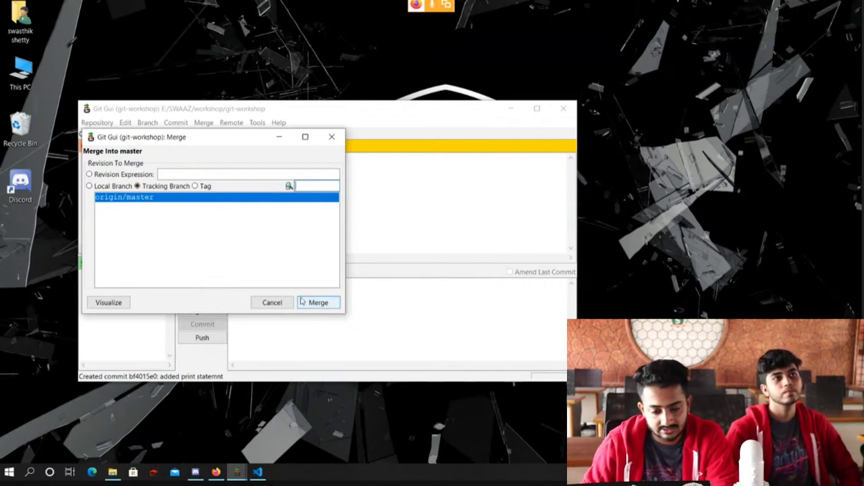
{"action": "left_click", "coordinate": [316, 304]}
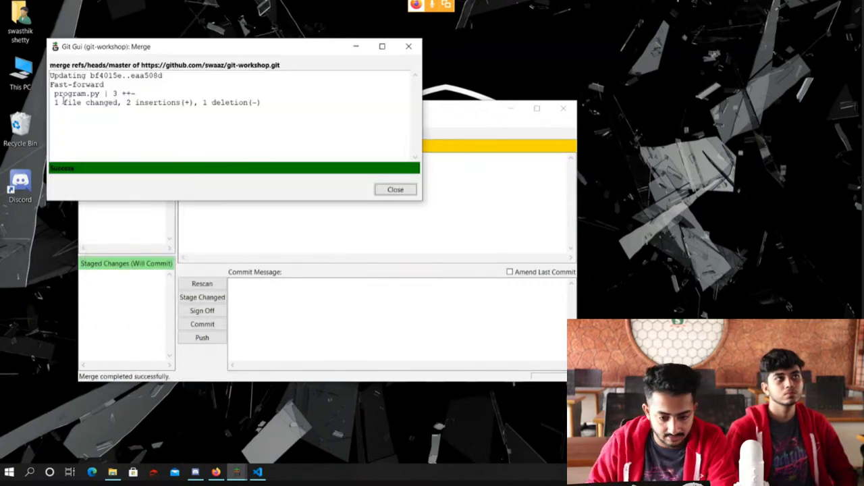
- Examine the merge report's summary of changed files, insertions and deletions, and close the report
{"action": "left_click_drag", "start_coordinate": [108, 95], "coordinate": [135, 93]}
{"action": "triple_click", "coordinate": [276, 106]}
{"action": "left_click", "coordinate": [154, 100]}
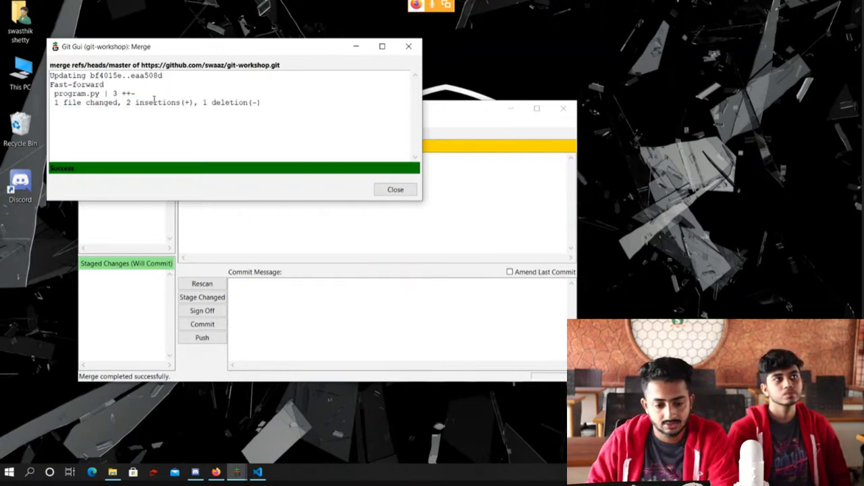
{"action": "left_click_drag", "start_coordinate": [54, 103], "coordinate": [64, 103]}
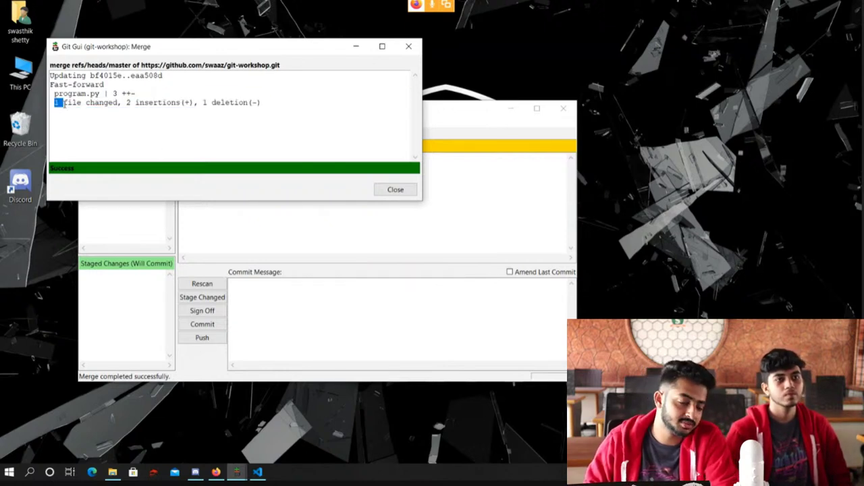
{"action": "triple_click", "coordinate": [64, 102]}
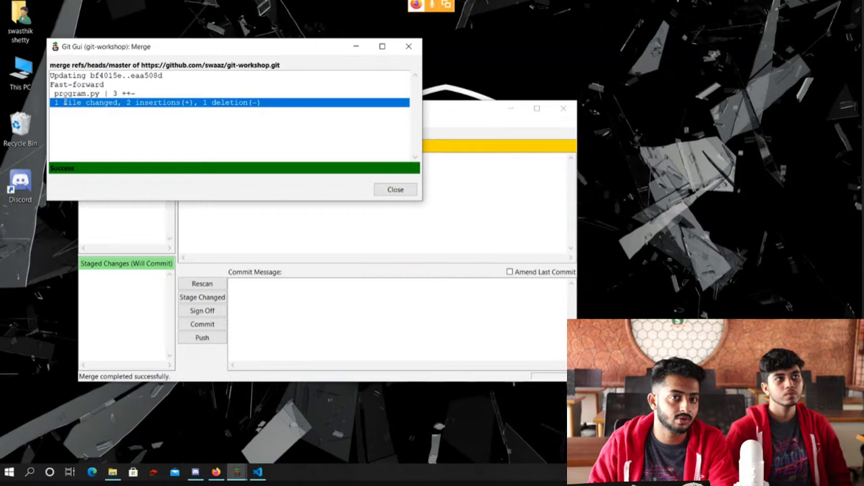
{"action": "left_click", "coordinate": [173, 131]}
{"action": "left_click", "coordinate": [395, 189]}
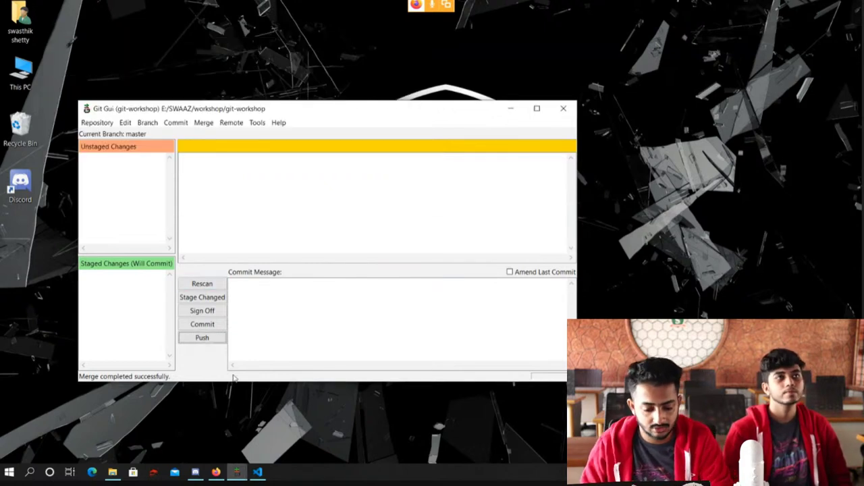
- Switch to Visual Studio Code and check the local program.py for the print statement merged from GitHub
{"action": "left_click", "coordinate": [257, 472]}
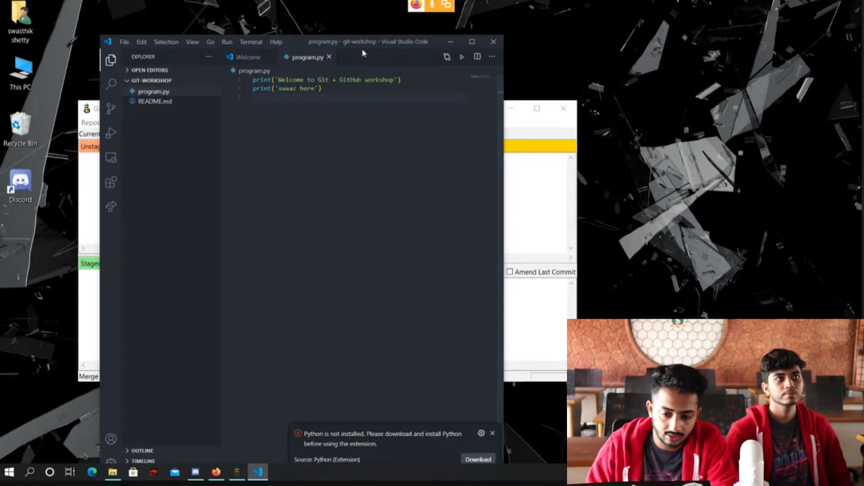
{"action": "left_click_drag", "start_coordinate": [376, 44], "coordinate": [346, 15]}
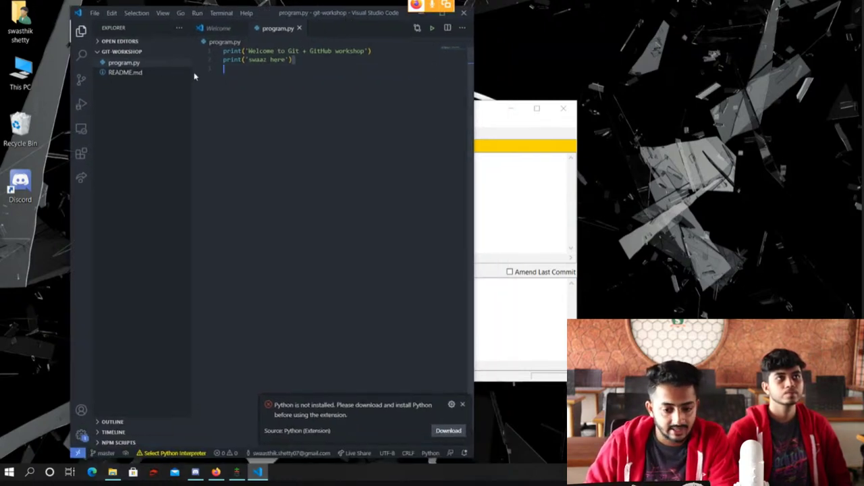
{"action": "left_click_drag", "start_coordinate": [194, 77], "coordinate": [203, 51]}
{"action": "left_click", "coordinate": [255, 59]}
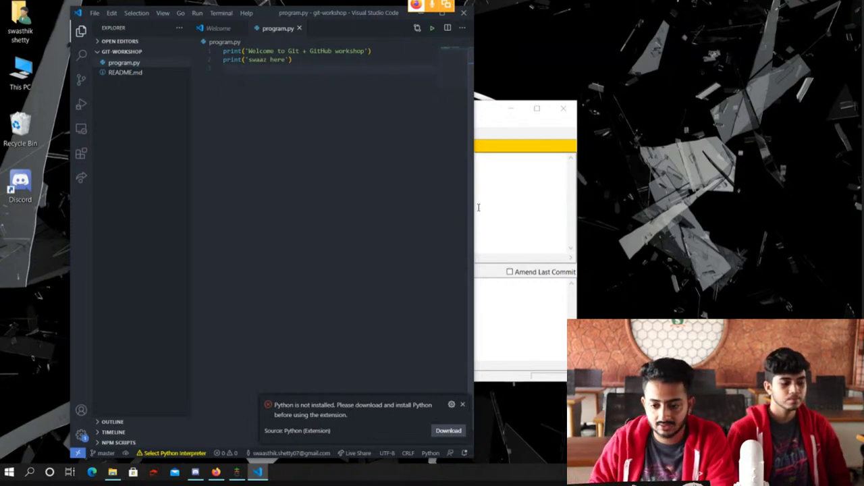
- Return to Git GUI and create a branch named newbranch from the local master branch, checking it out after creation
{"action": "left_click_drag", "start_coordinate": [368, 18], "coordinate": [369, 20]}
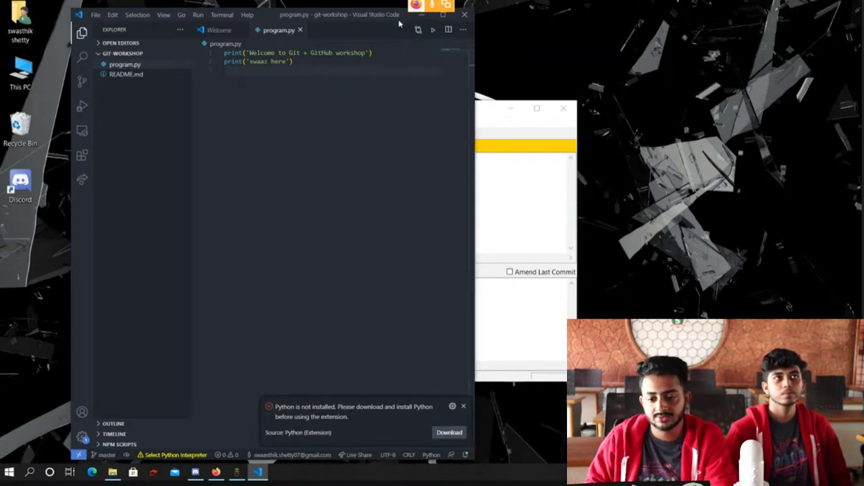
{"action": "left_click", "coordinate": [421, 15]}
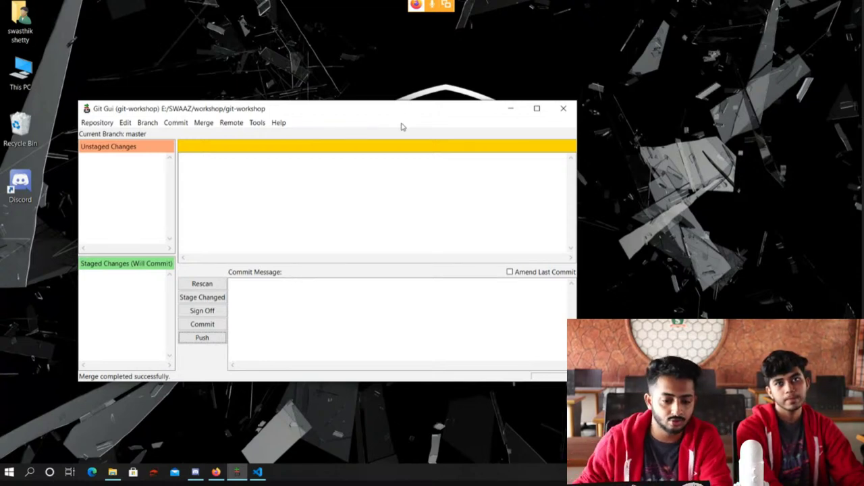
{"action": "left_click", "coordinate": [143, 123]}
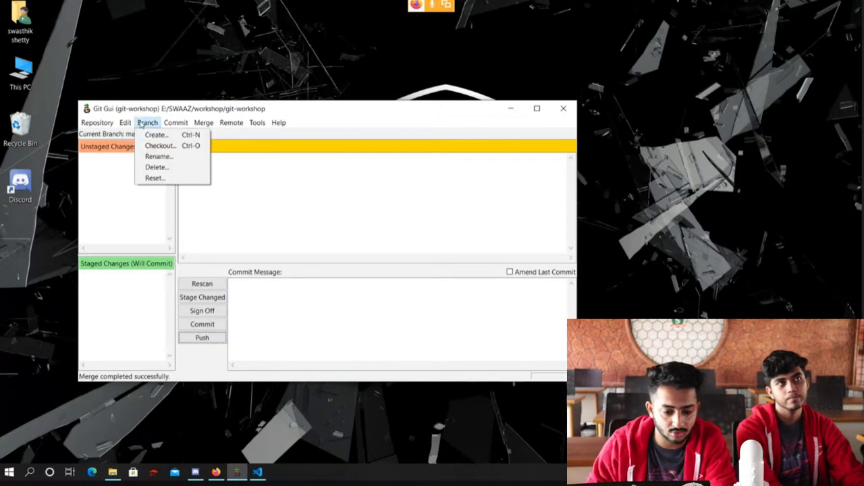
{"action": "left_click", "coordinate": [154, 135]}
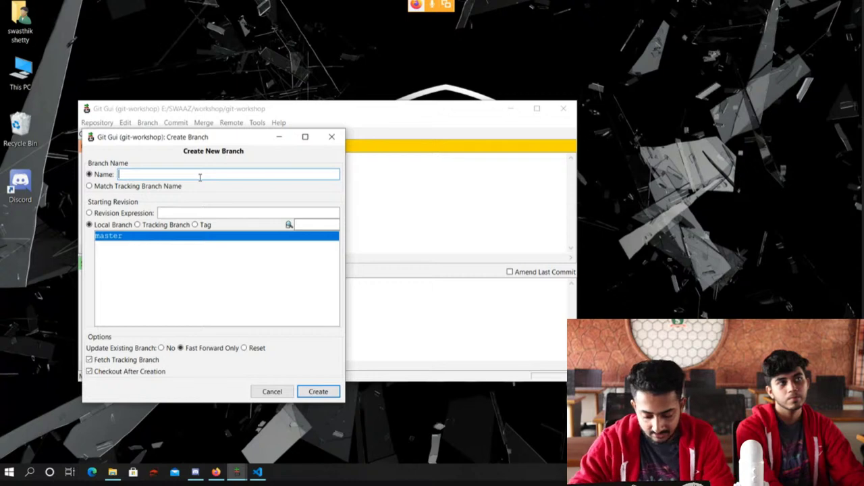
{"action": "type", "text": "new"}
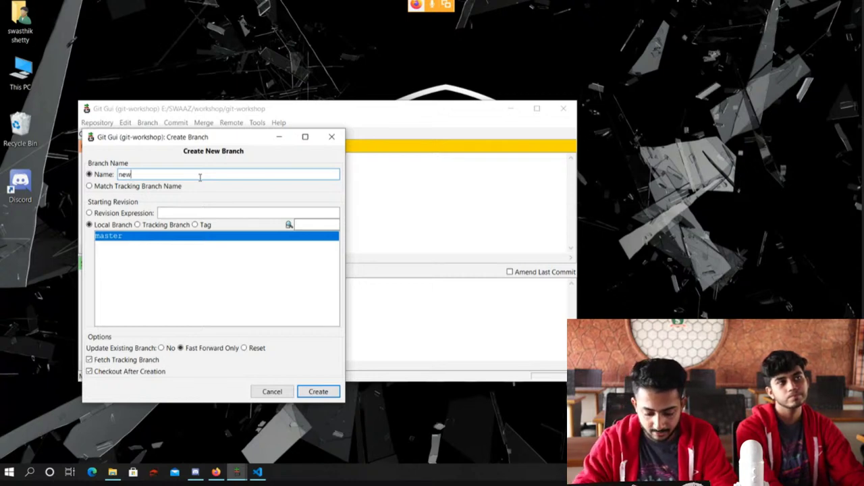
{"action": "type", "text": "b"}
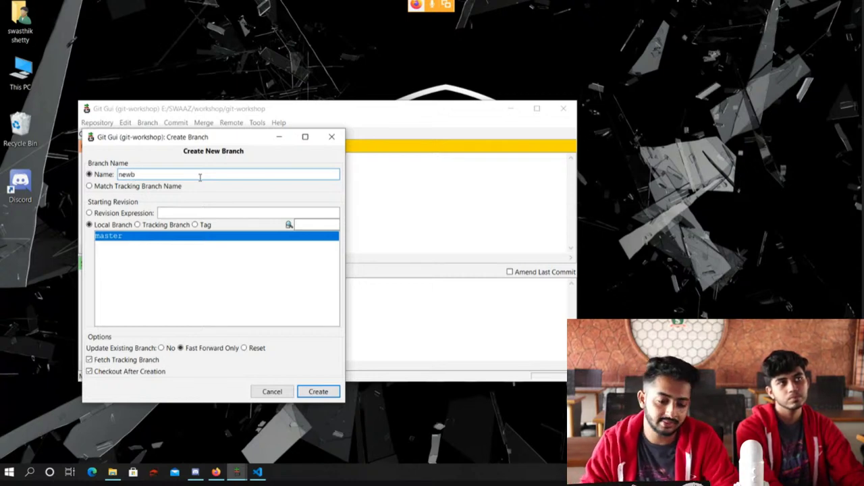
{"action": "type", "text": "e\\"}
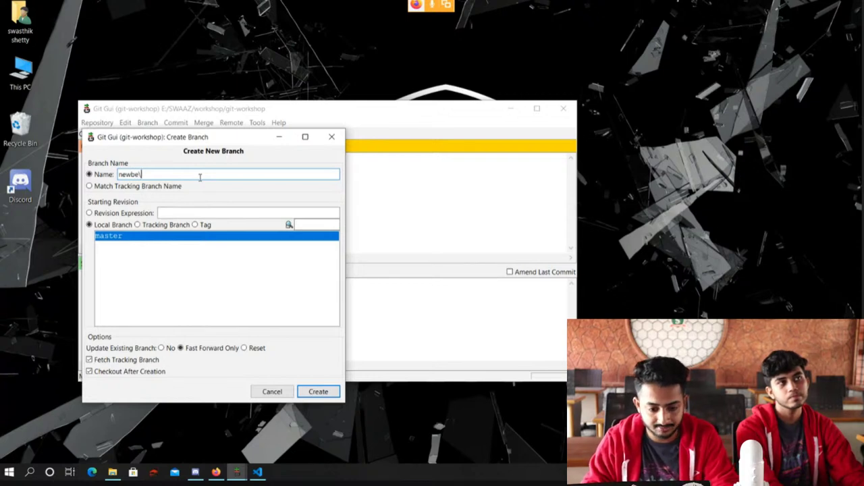
{"action": "key", "text": "BackSpace"}
{"action": "key", "text": "BackSpace"}
{"action": "type", "text": "ranch"}
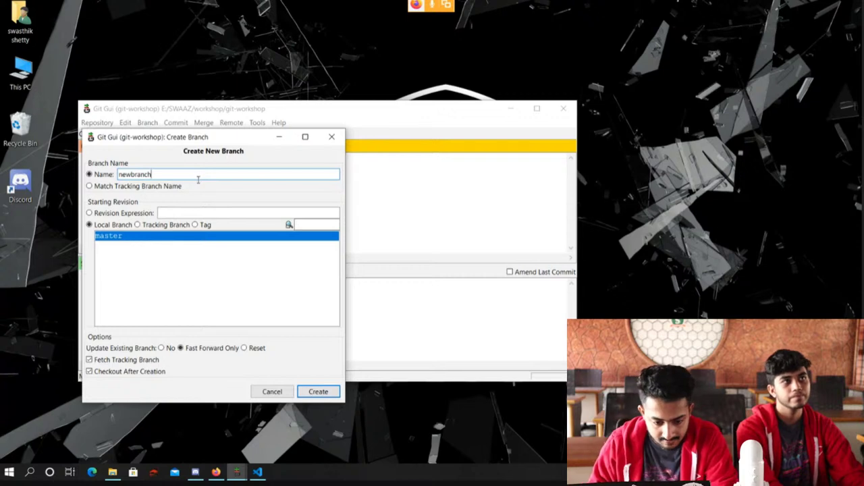
{"action": "mouse_move", "coordinate": [106, 241]}
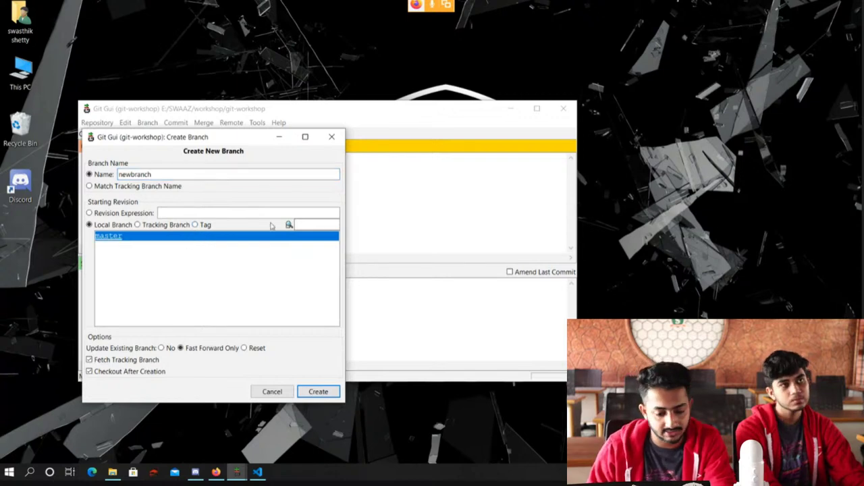
{"action": "left_click", "coordinate": [320, 396]}
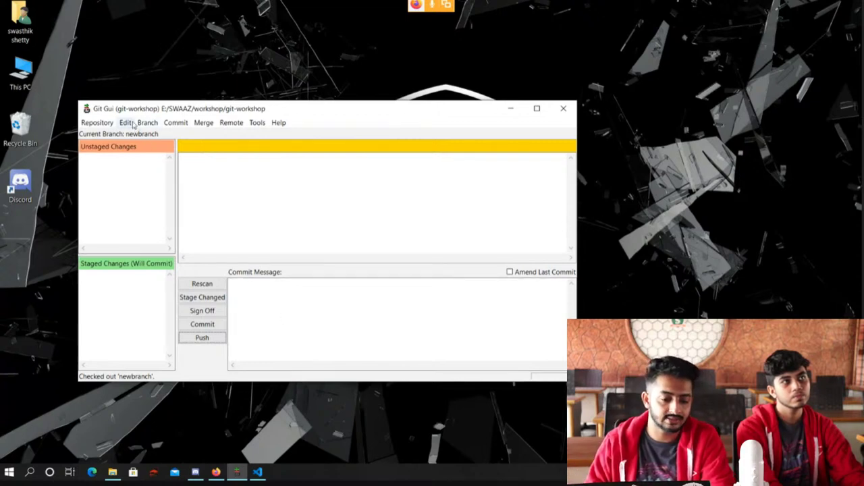
- View the local branches available for checkout and close the dialog without checking one out
{"action": "left_click", "coordinate": [174, 123]}
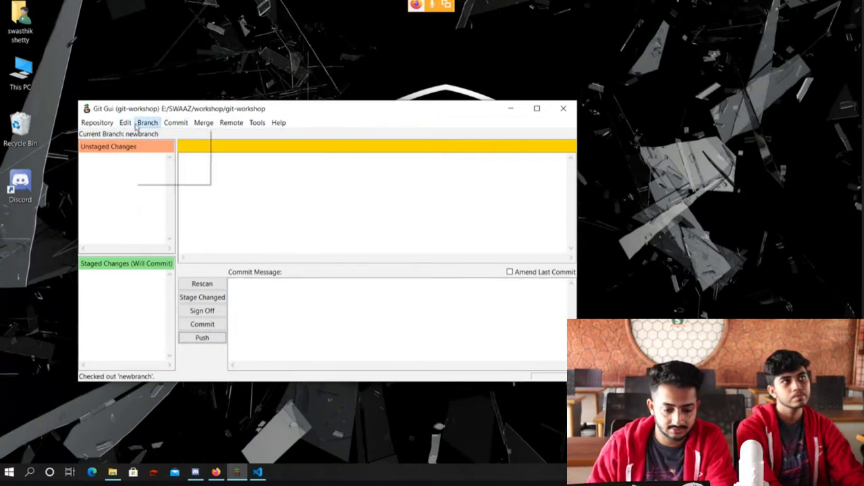
{"action": "left_click", "coordinate": [154, 145]}
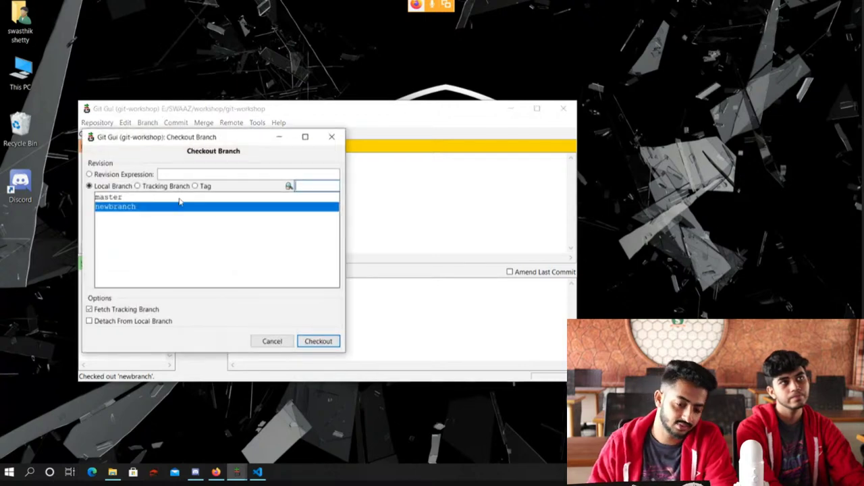
{"action": "left_click", "coordinate": [170, 207]}
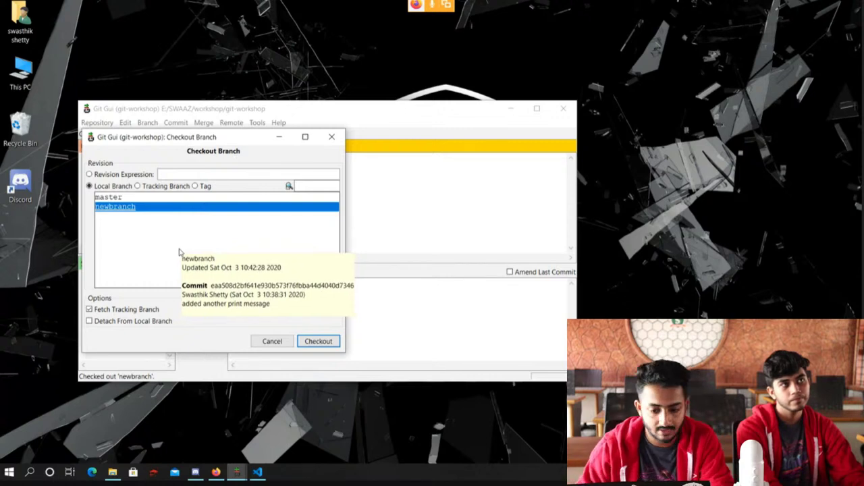
{"action": "left_click", "coordinate": [332, 137]}
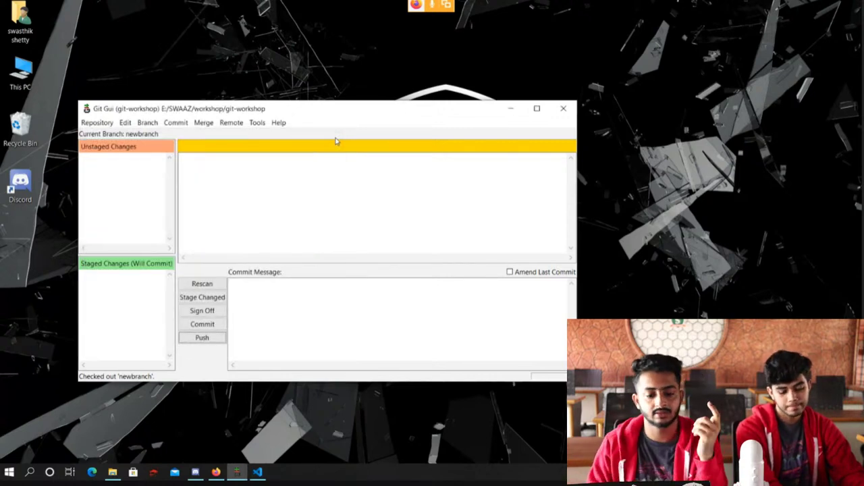
- Check out the local branch newbranch
{"action": "left_click", "coordinate": [147, 122]}
{"action": "left_click", "coordinate": [162, 146]}
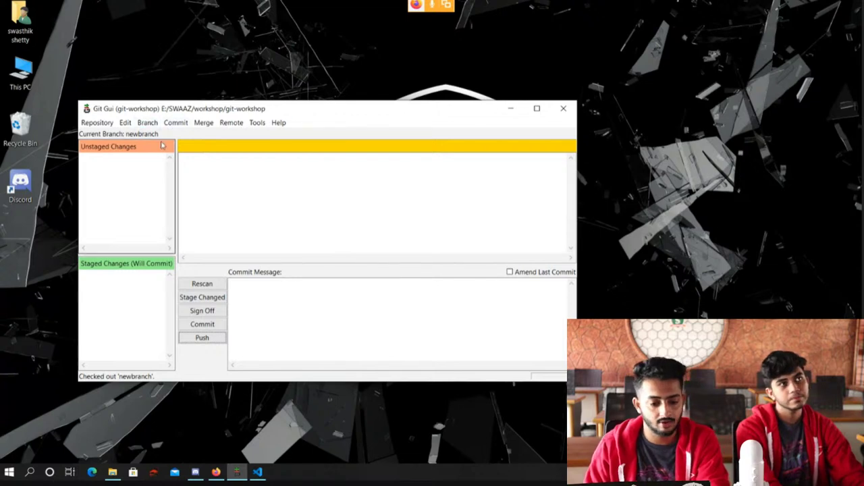
{"action": "left_click", "coordinate": [147, 122]}
{"action": "left_click", "coordinate": [156, 145]}
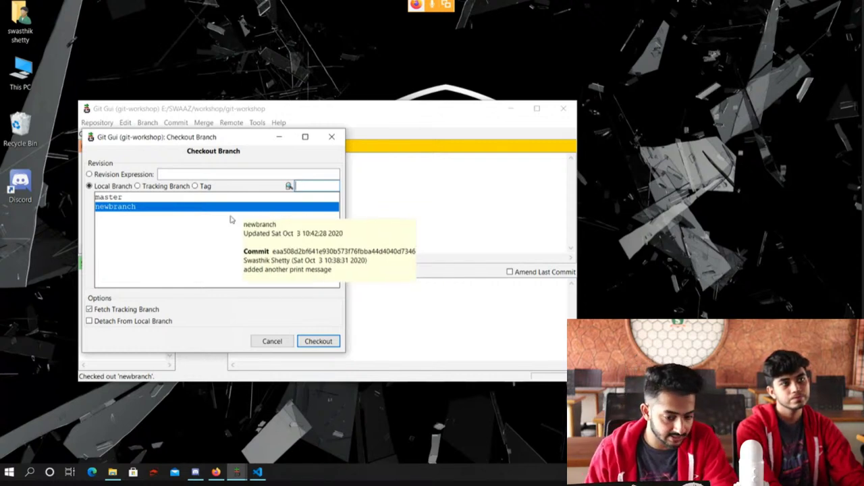
{"action": "left_click", "coordinate": [116, 198]}
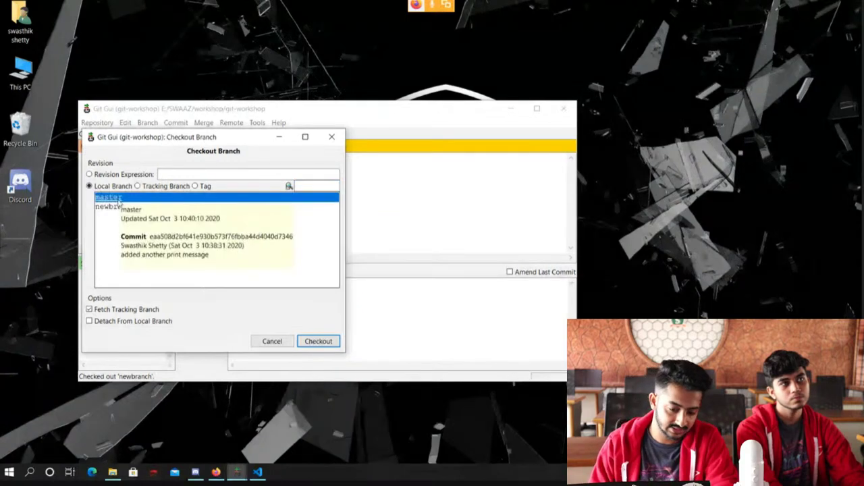
{"action": "left_click", "coordinate": [115, 207]}
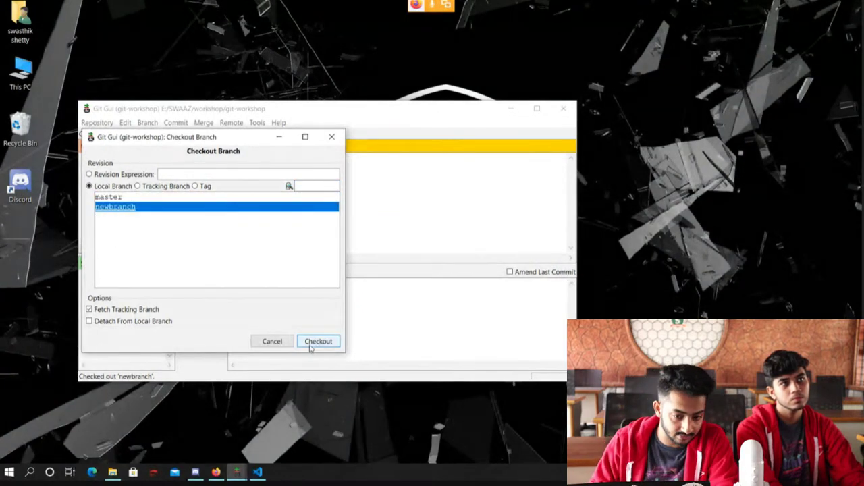
{"action": "left_click", "coordinate": [318, 341]}
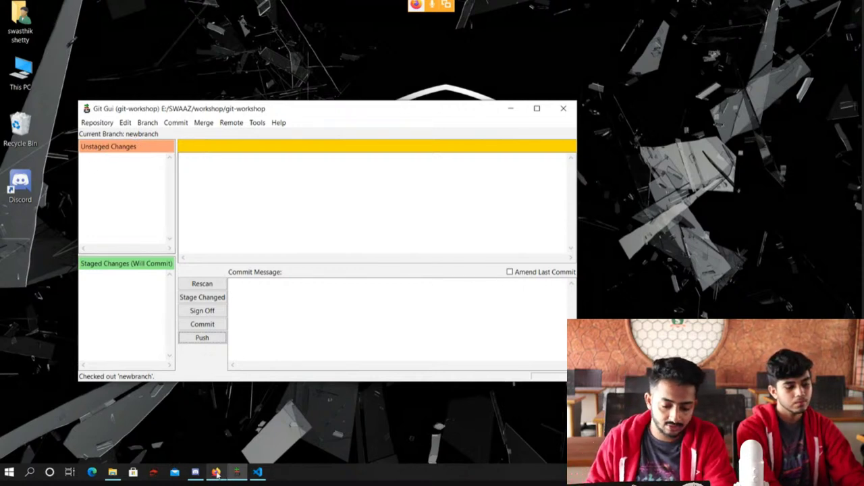
- Switch to Visual Studio Code and add a third print statement to program.py containing the second presenter's first name followed by "here"
{"action": "left_click", "coordinate": [257, 472]}
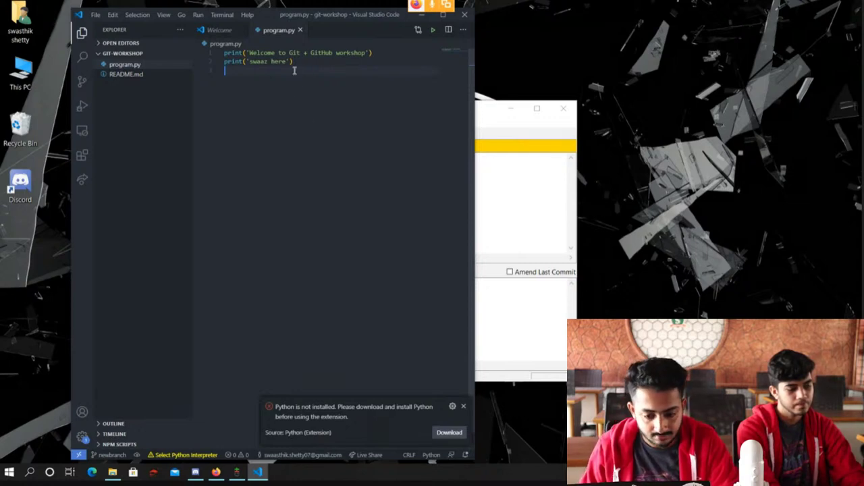
{"action": "key", "text": "BackSpace"}
{"action": "key", "text": "Return"}
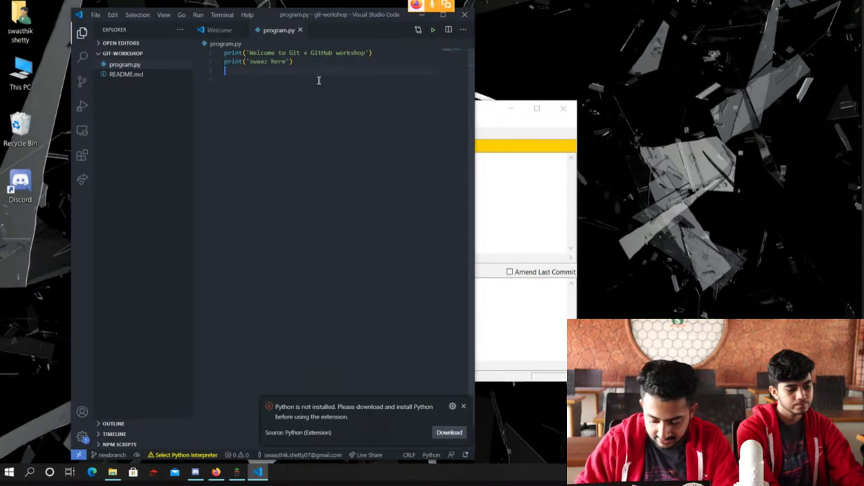
{"action": "type", "text": "print"}
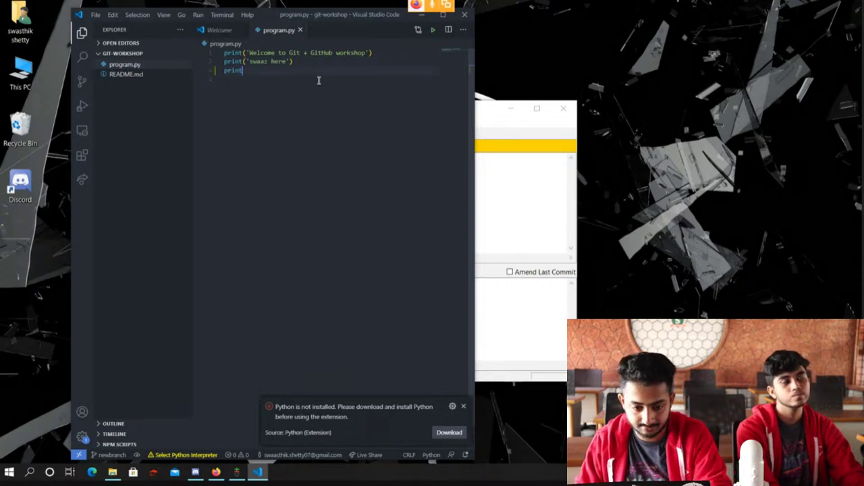
{"action": "type", "text": "('ak"}
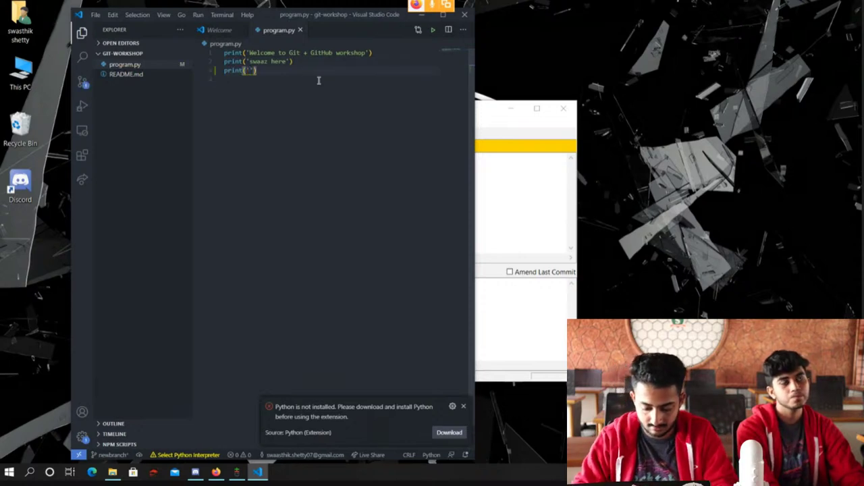
{"action": "type", "text": "as"}
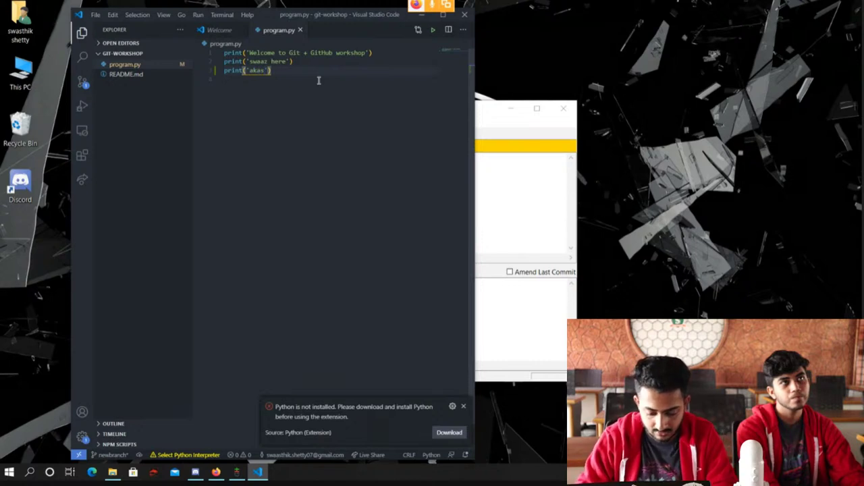
{"action": "type", "text": "h is"}
{"action": "key", "text": "BackSpace"}
{"action": "key", "text": "BackSpace"}
{"action": "key", "text": "BackSpace"}
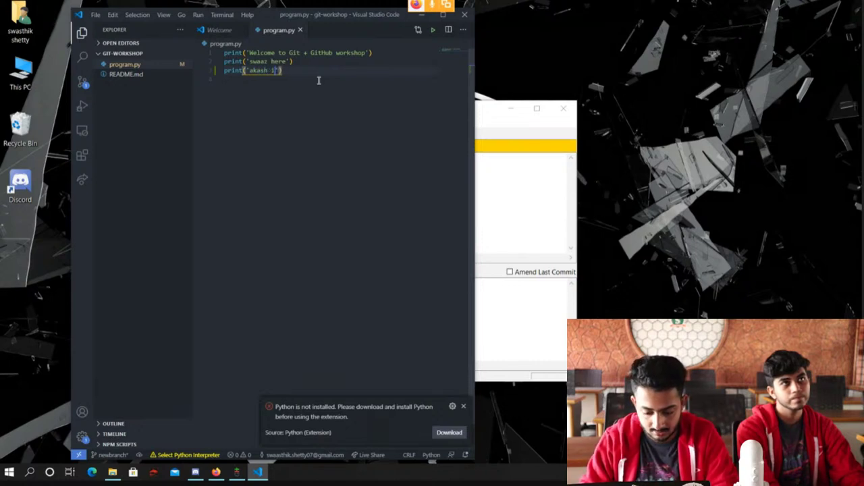
{"action": "type", "text": "here"}
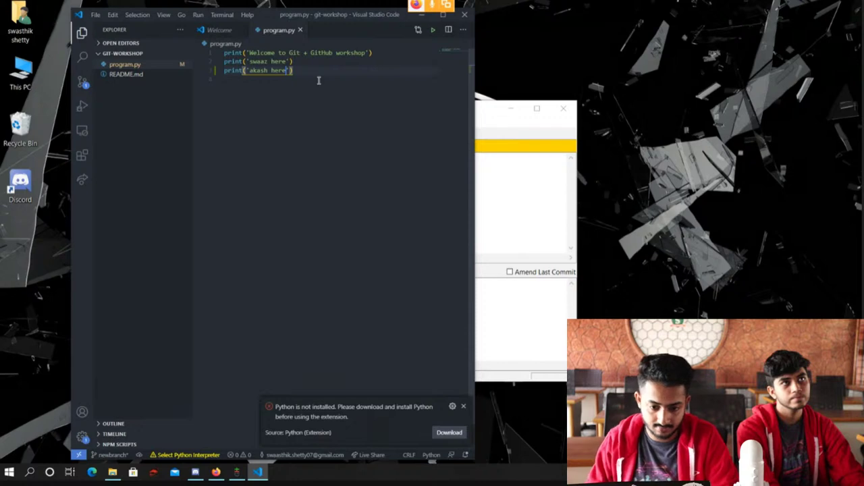
- Insert the word "is" before "here" in the second and third print statements of program.py
{"action": "left_click", "coordinate": [275, 61]}
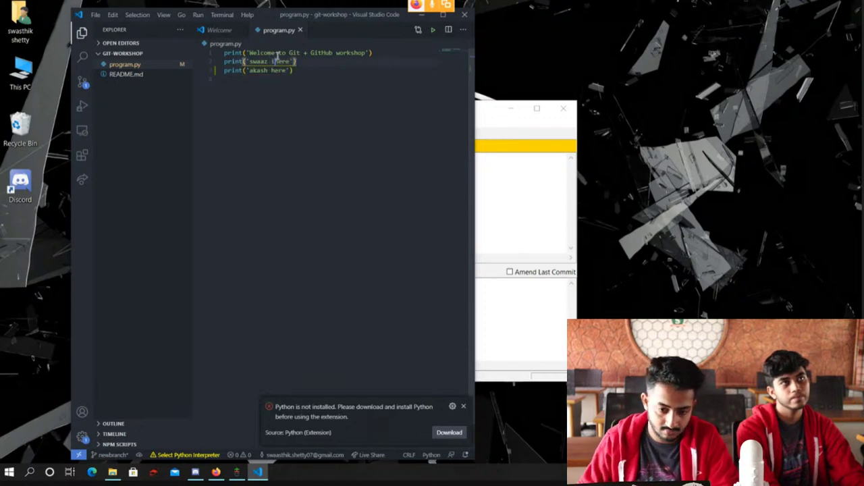
{"action": "type", "text": "is"}
{"action": "left_click", "coordinate": [263, 71]}
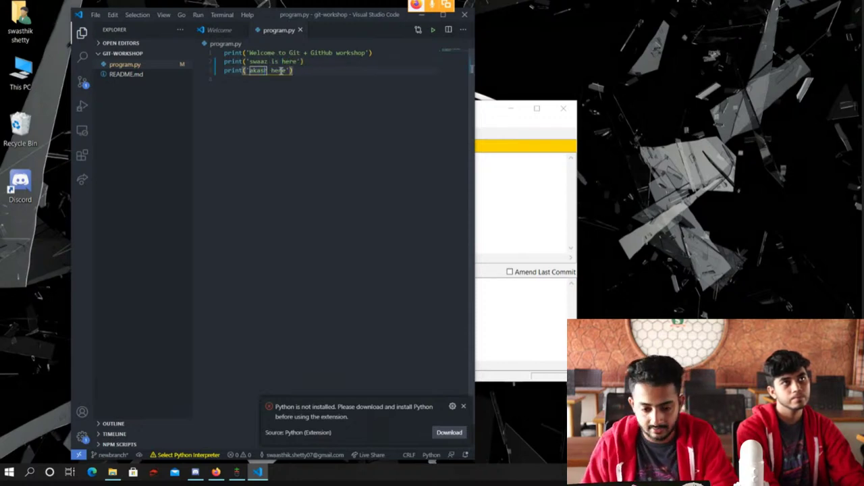
{"action": "left_click", "coordinate": [275, 71]}
{"action": "type", "text": "is"}
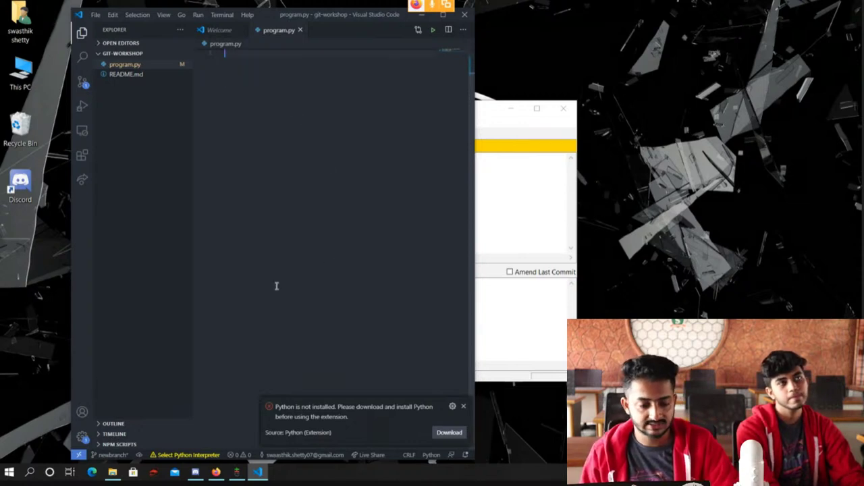
- Return to Git GUI, rescan for changes, and compare the removed and added print lines in the program.py diff
{"action": "left_click", "coordinate": [419, 15]}
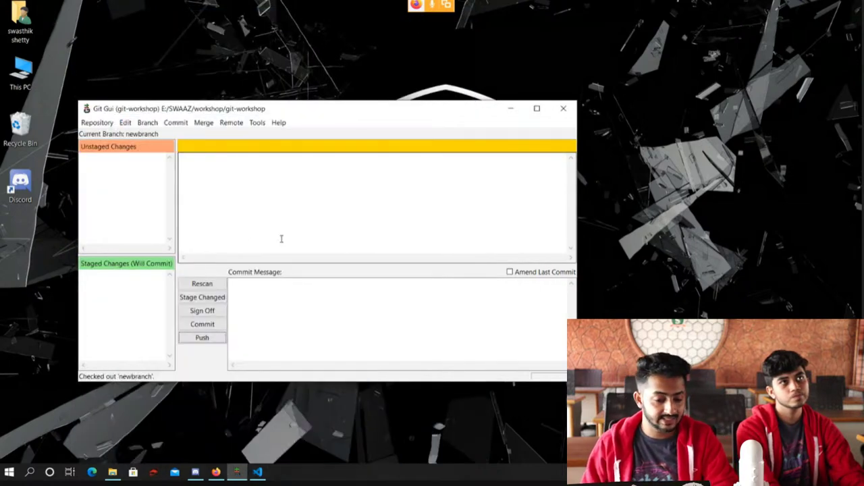
{"action": "left_click", "coordinate": [214, 284]}
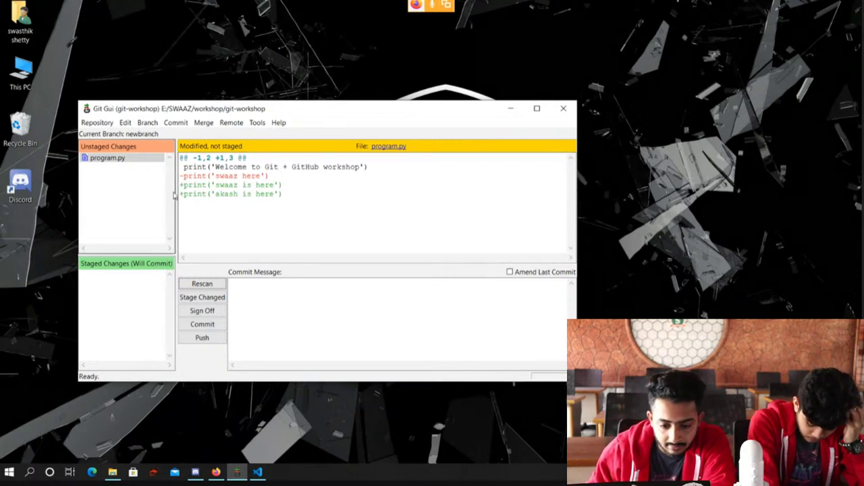
{"action": "left_click_drag", "start_coordinate": [181, 185], "coordinate": [289, 201]}
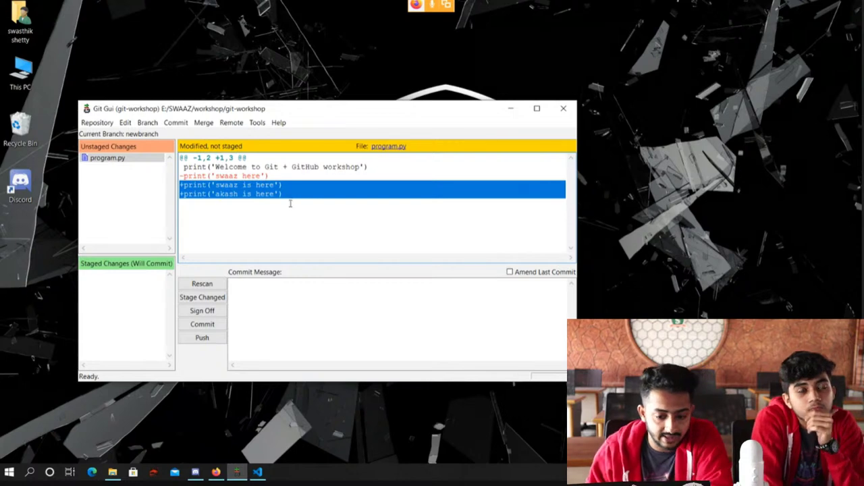
{"action": "triple_click", "coordinate": [263, 174]}
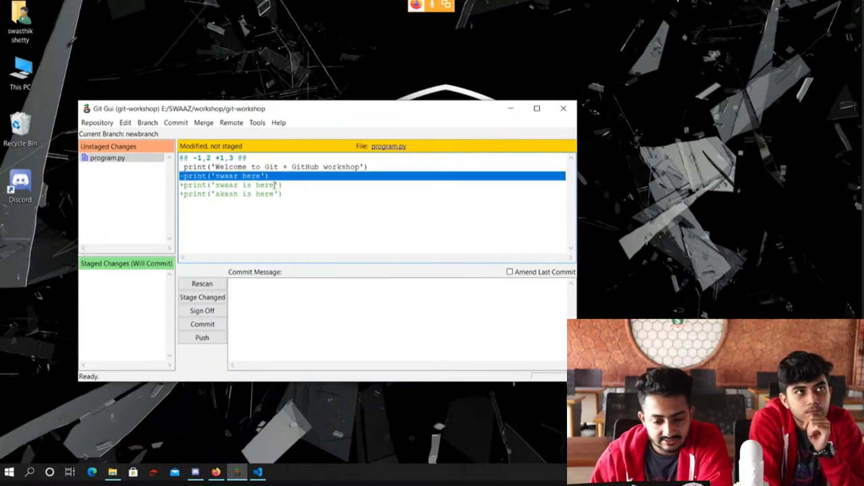
{"action": "left_click", "coordinate": [274, 185]}
{"action": "double_click", "coordinate": [270, 185]}
{"action": "left_click", "coordinate": [253, 194]}
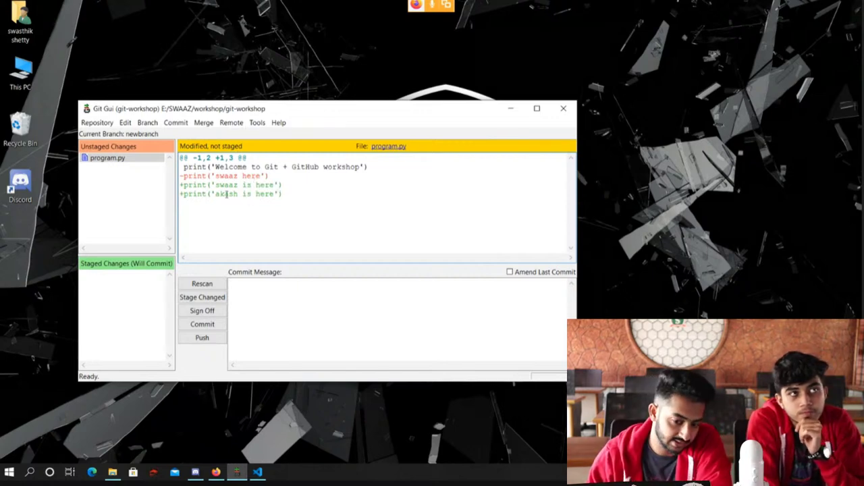
{"action": "double_click", "coordinate": [225, 176]}
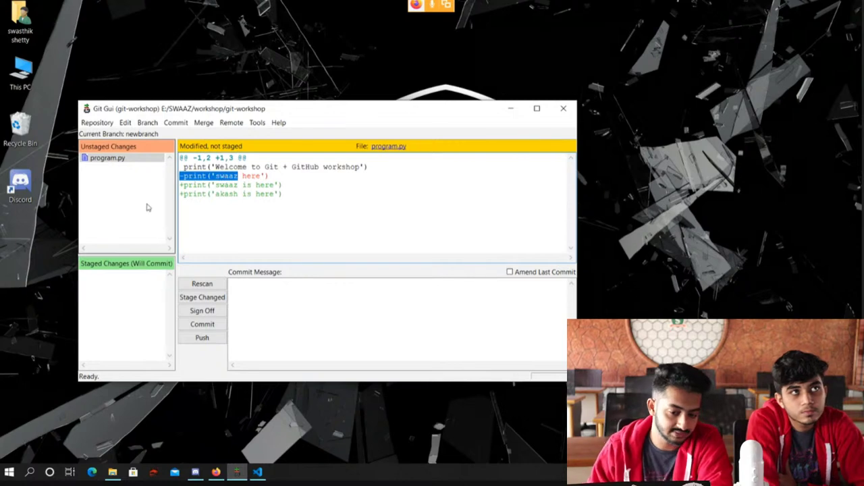
- Stage the changed program.py and commit it with the signed-off message "I added extra line"
{"action": "left_click", "coordinate": [357, 222]}
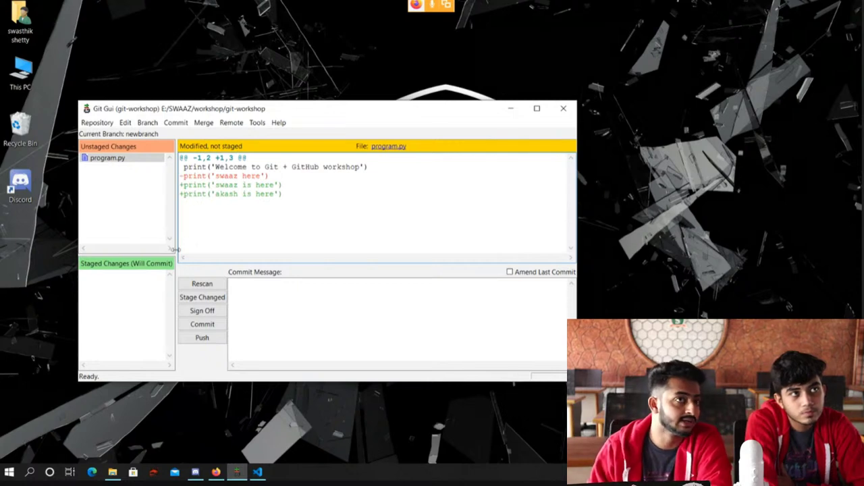
{"action": "left_click", "coordinate": [202, 297]}
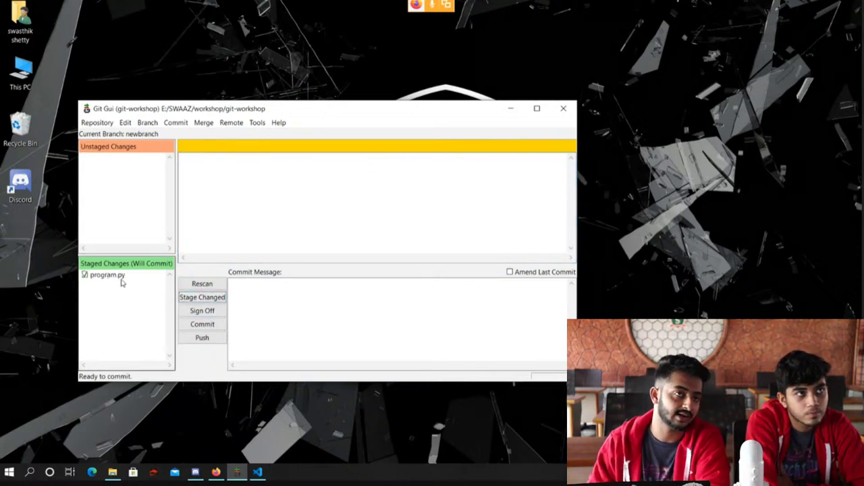
{"action": "left_click", "coordinate": [269, 322]}
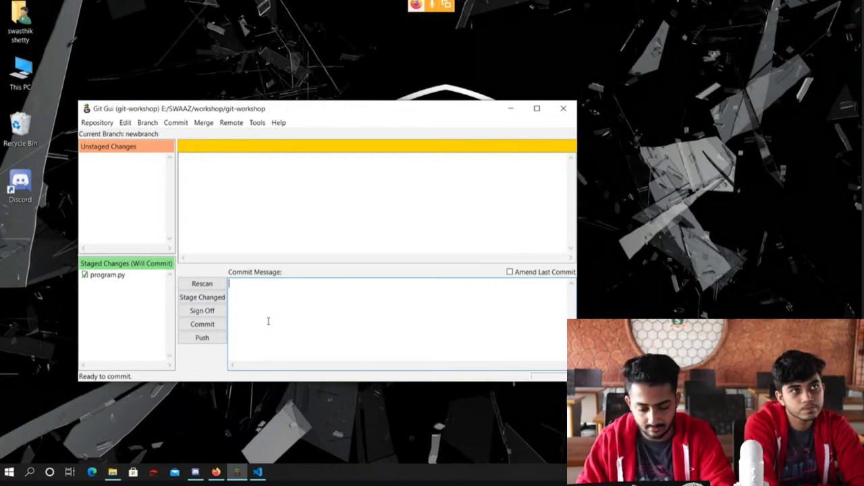
{"action": "type", "text": "I added"}
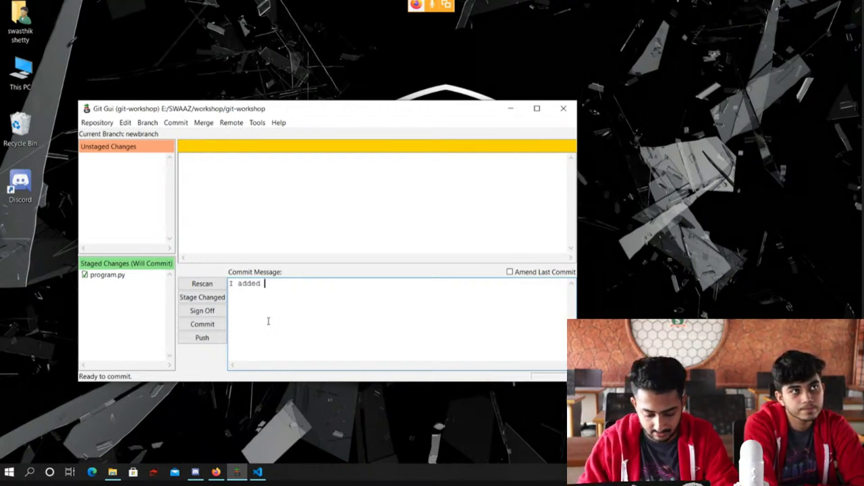
{"action": "type", "text": " ext"}
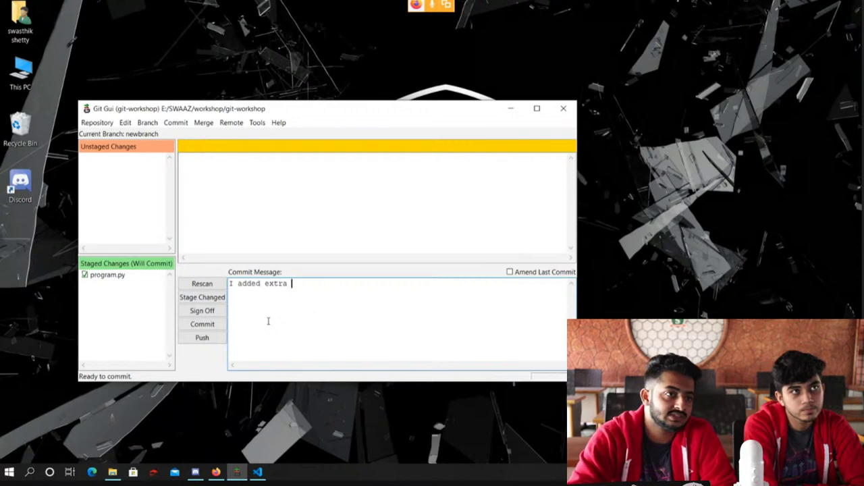
{"action": "type", "text": "ra "}
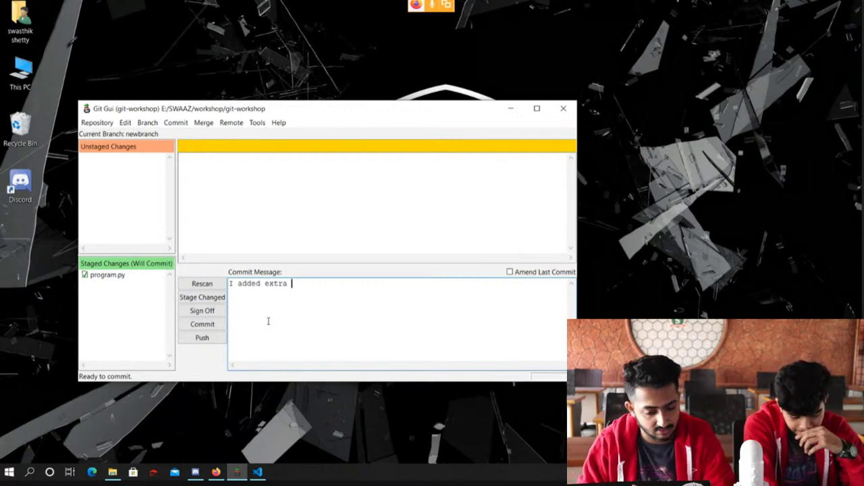
{"action": "type", "text": "line"}
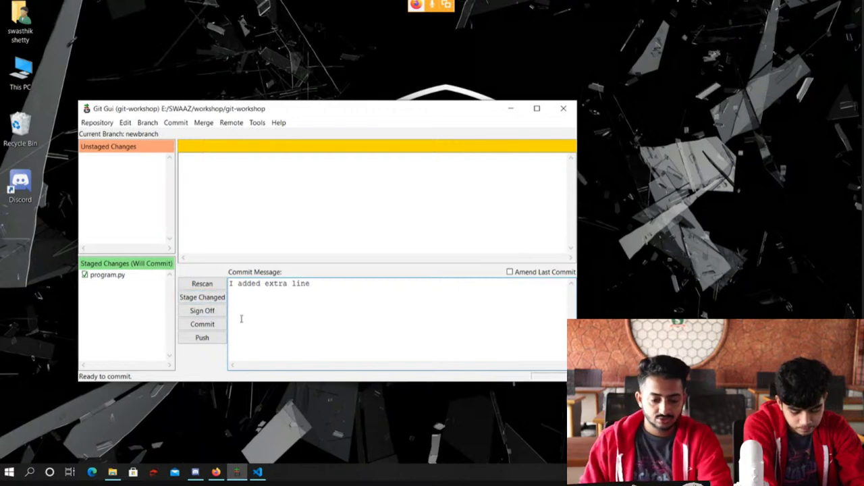
{"action": "left_click", "coordinate": [202, 311]}
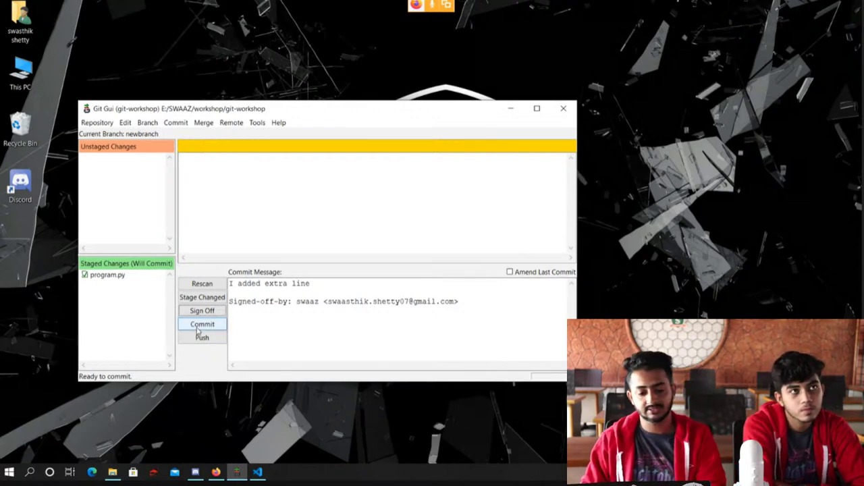
{"action": "left_click", "coordinate": [200, 327]}
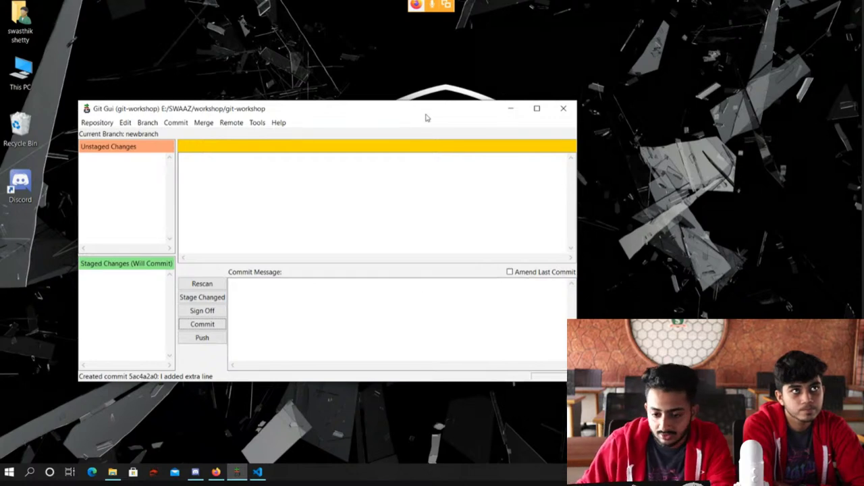
- Arrange the Visual Studio Code and Git GUI windows side by side, narrowing the Git GUI window
{"action": "left_click_drag", "start_coordinate": [426, 117], "coordinate": [514, 31]}
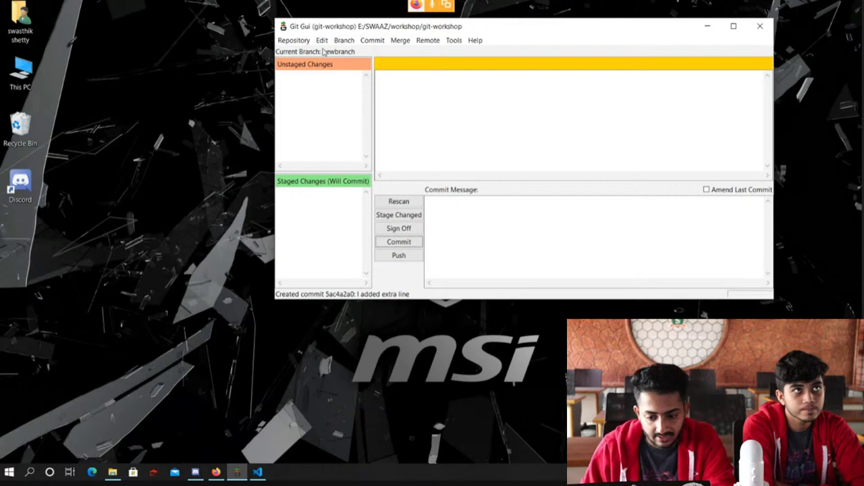
{"action": "left_click", "coordinate": [257, 471]}
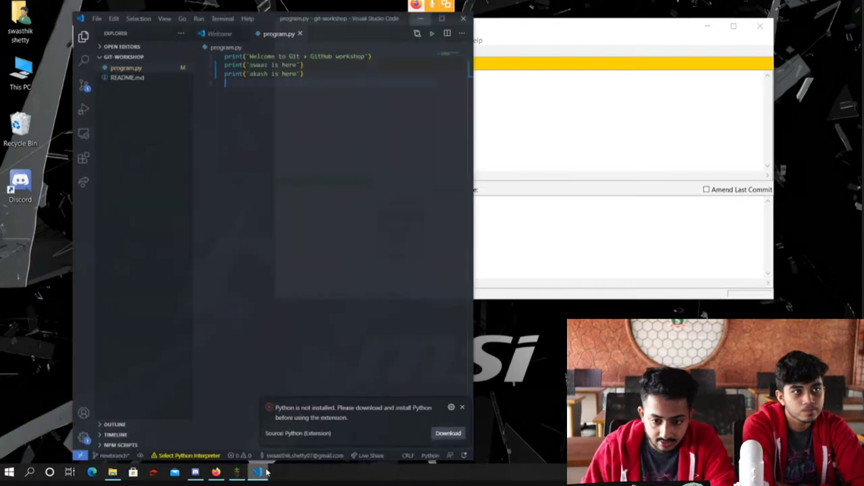
{"action": "left_click_drag", "start_coordinate": [331, 21], "coordinate": [258, 9]}
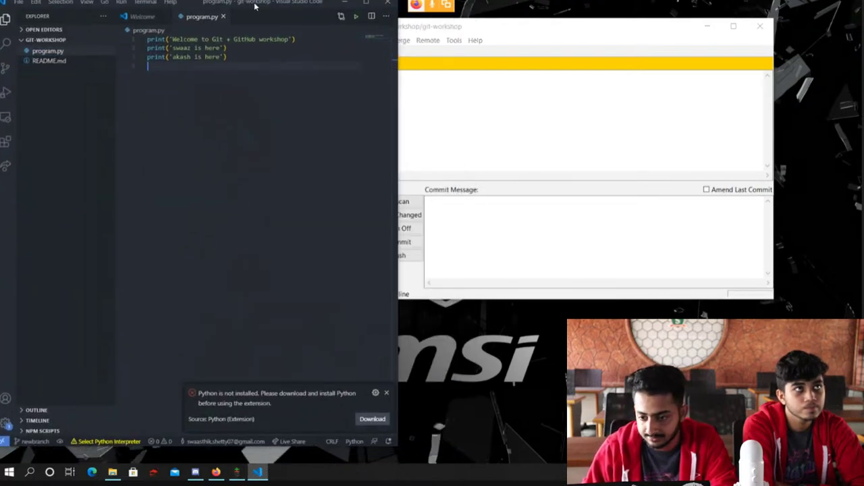
{"action": "left_click_drag", "start_coordinate": [579, 27], "coordinate": [647, 15]}
{"action": "left_click_drag", "start_coordinate": [844, 194], "coordinate": [743, 193]}
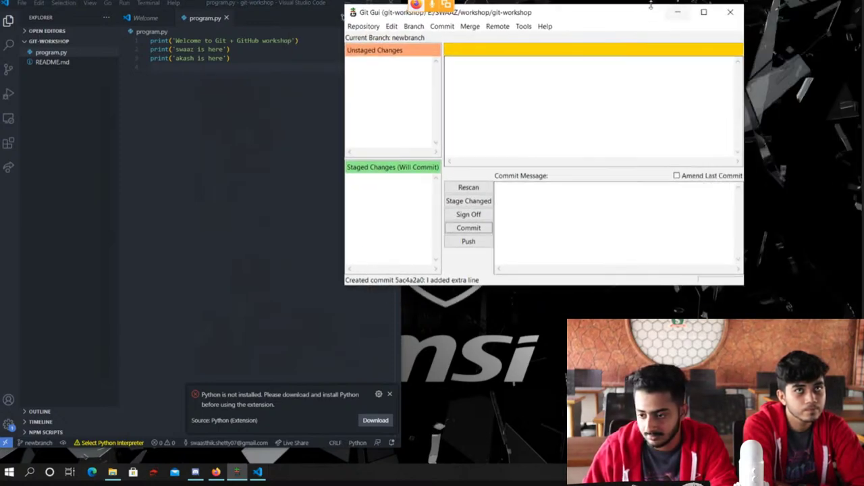
{"action": "left_click_drag", "start_coordinate": [638, 15], "coordinate": [719, 29]}
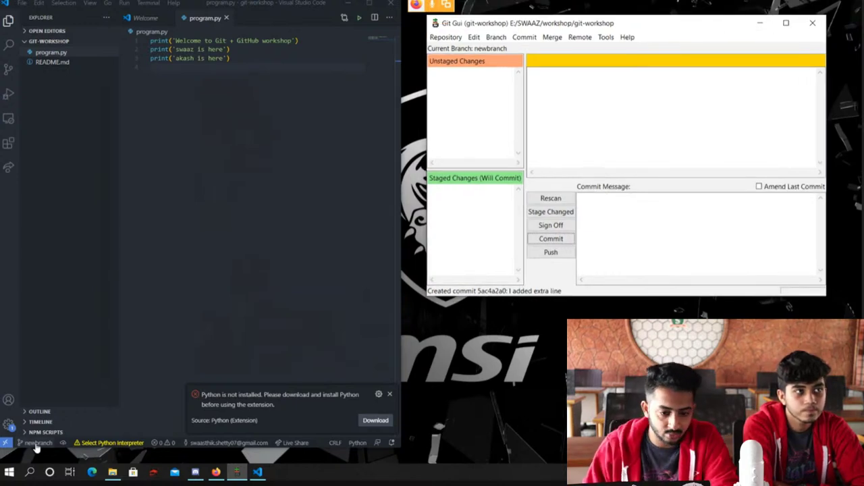
{"action": "left_click", "coordinate": [99, 42]}
- Check out the local branch master in Git GUI and review the print lines of program.py in Visual Studio Code
{"action": "left_click", "coordinate": [580, 90]}
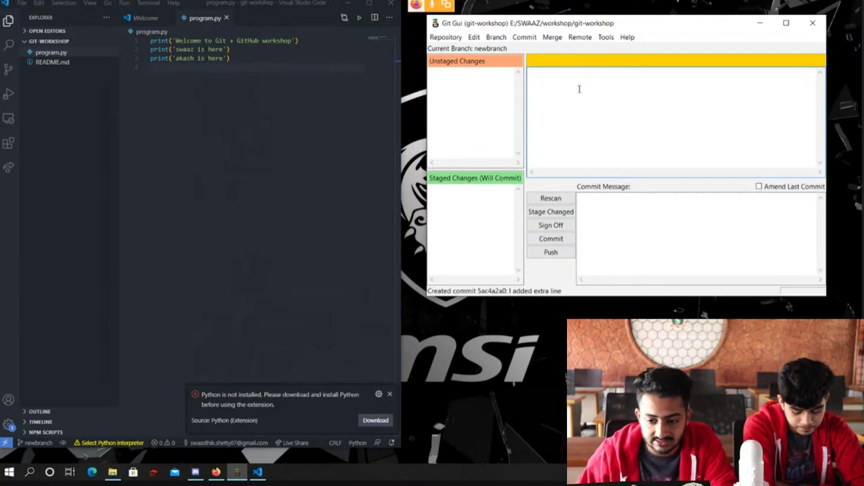
{"action": "left_click", "coordinate": [496, 37]}
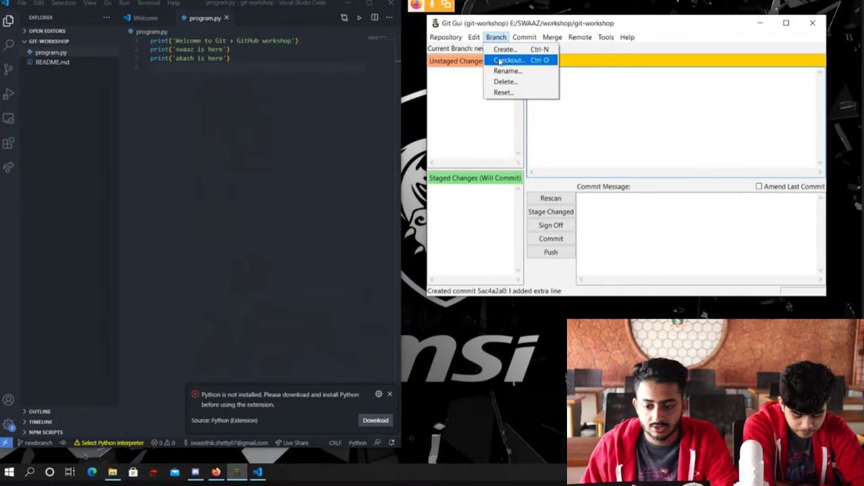
{"action": "left_click", "coordinate": [511, 60]}
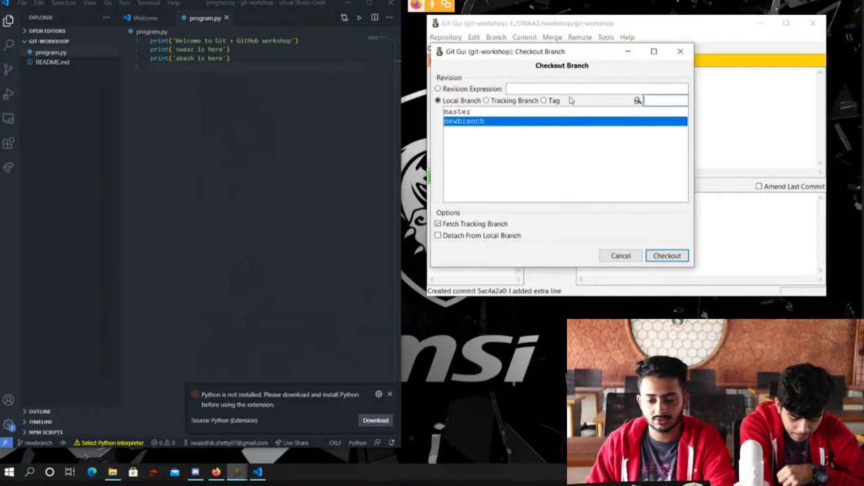
{"action": "left_click", "coordinate": [482, 112]}
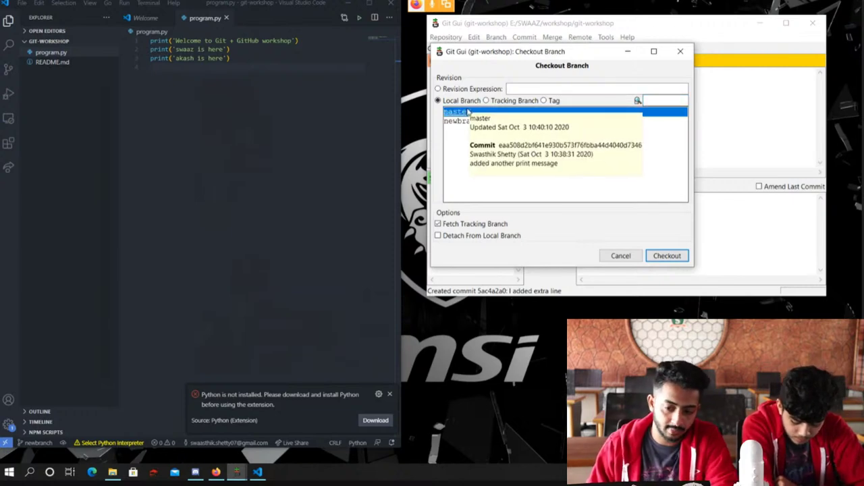
{"action": "left_click", "coordinate": [667, 256]}
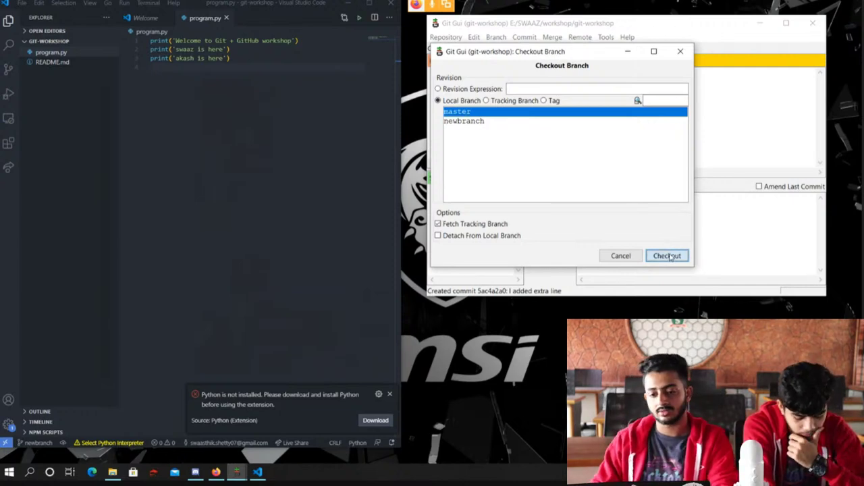
{"action": "left_click", "coordinate": [349, 137]}
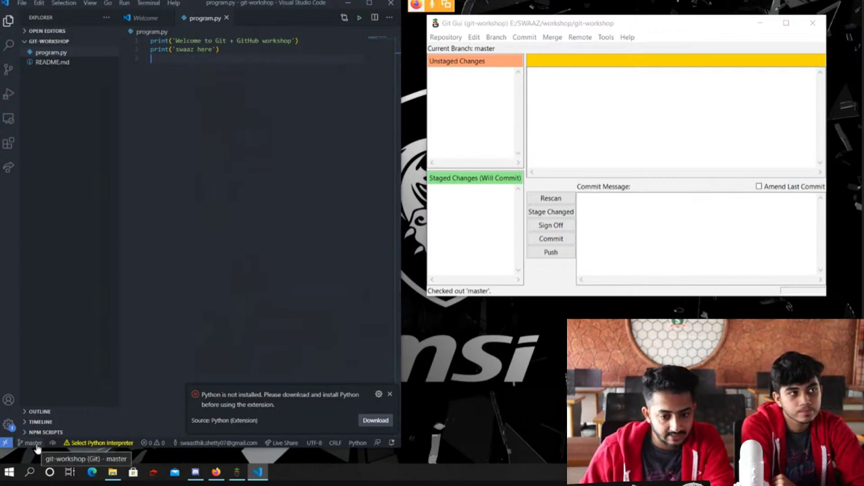
{"action": "left_click_drag", "start_coordinate": [220, 50], "coordinate": [153, 41]}
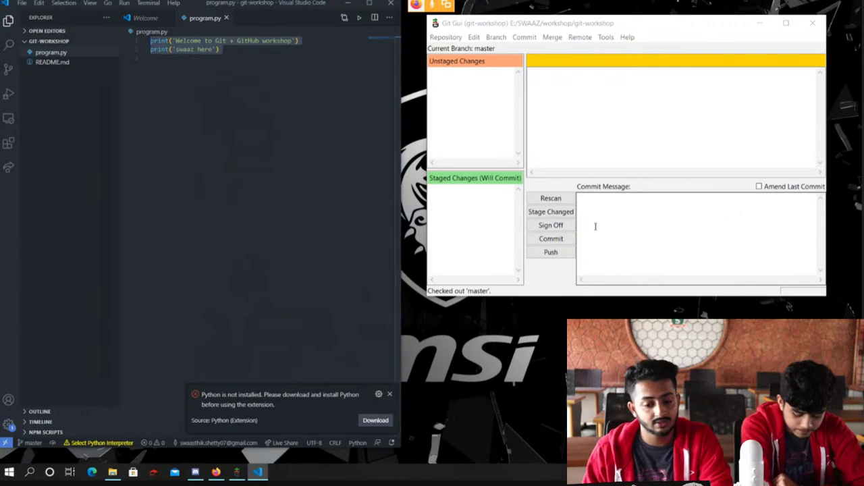
{"action": "left_click", "coordinate": [550, 147]}
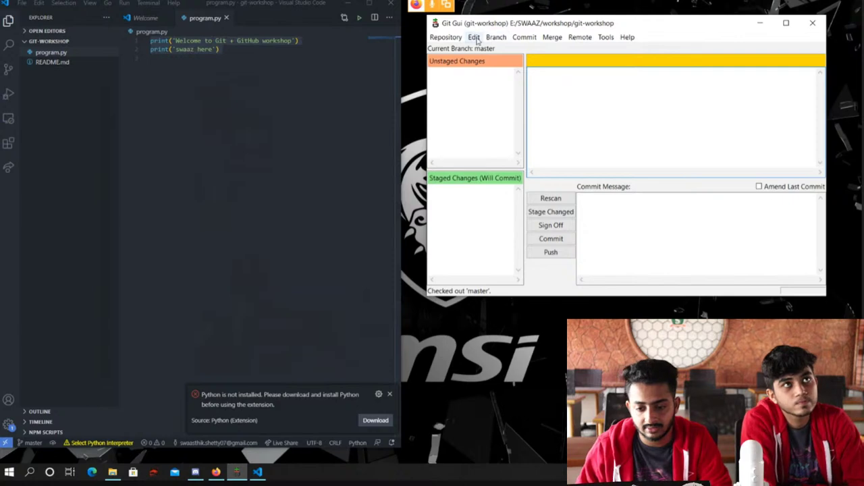
{"action": "left_click", "coordinate": [496, 37]}
{"action": "left_click", "coordinate": [505, 50]}
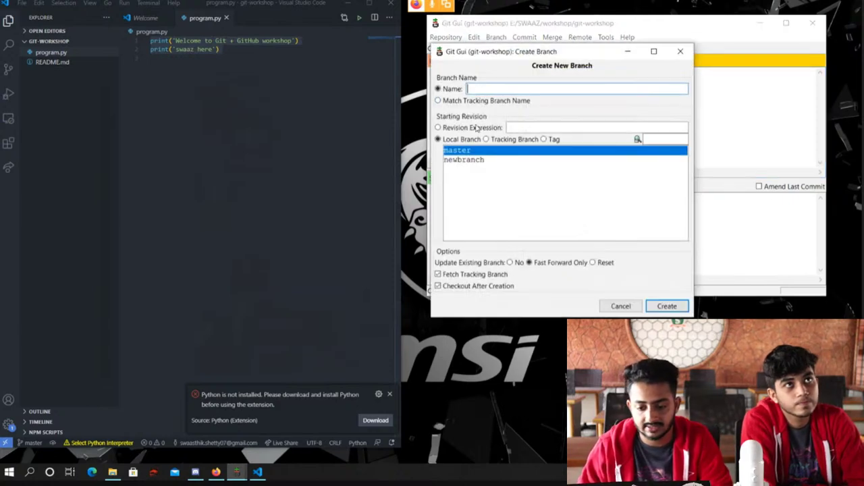
{"action": "left_click", "coordinate": [466, 160]}
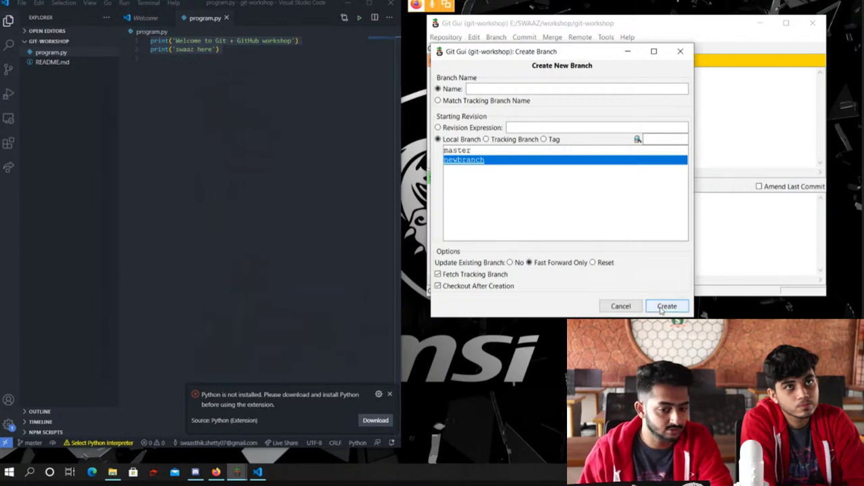
{"action": "left_click", "coordinate": [662, 308]}
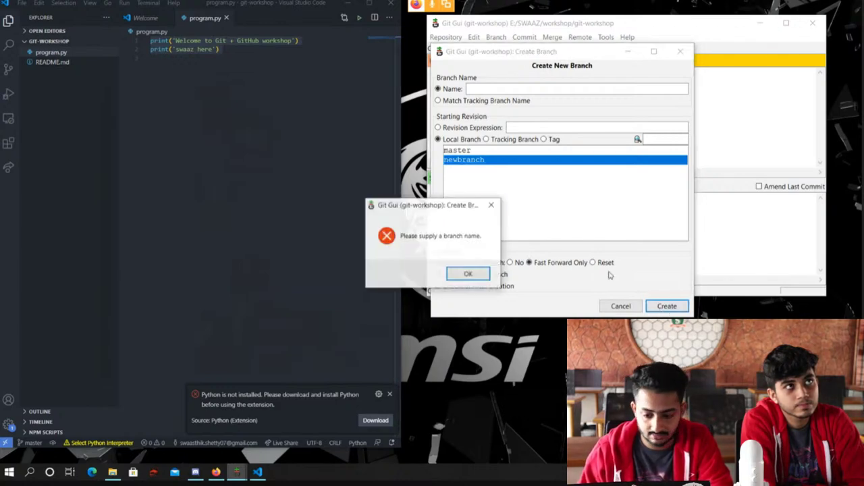
{"action": "left_click", "coordinate": [489, 205]}
{"action": "left_click", "coordinate": [467, 162]}
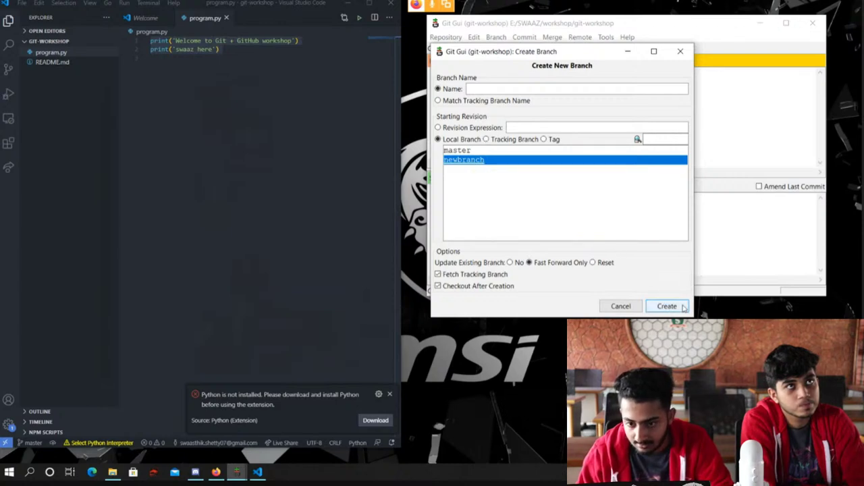
{"action": "left_click", "coordinate": [680, 51]}
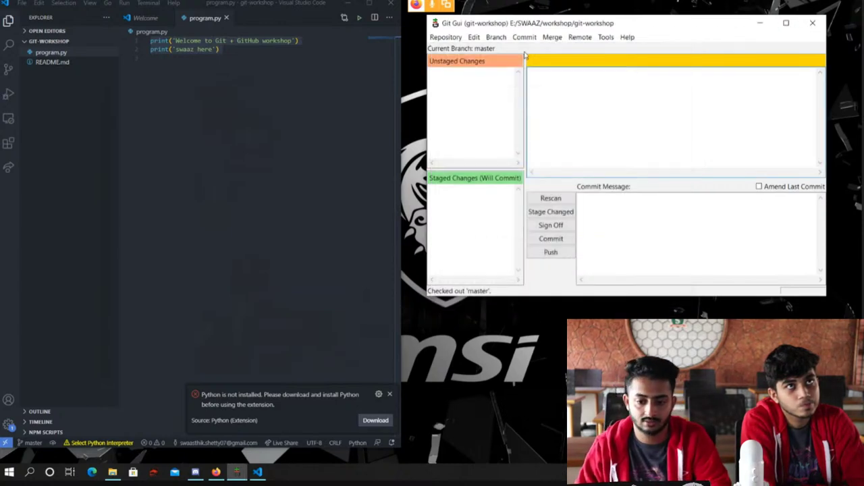
{"action": "left_click", "coordinate": [497, 38]}
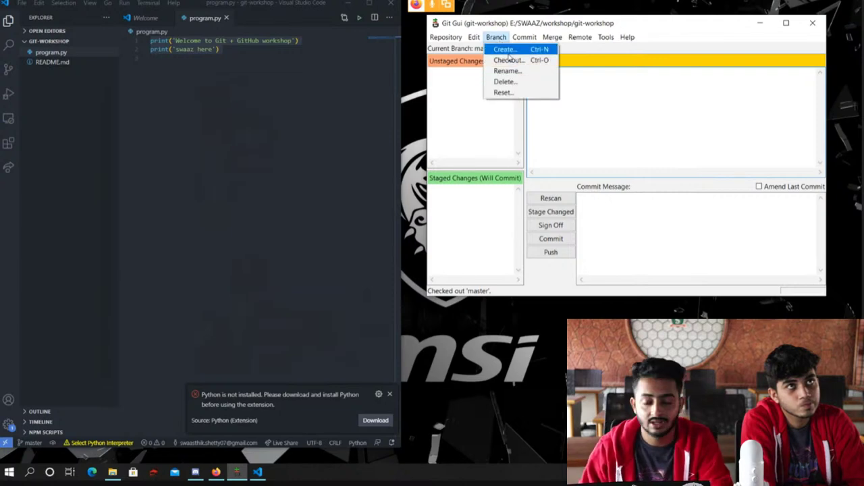
{"action": "left_click", "coordinate": [505, 49]}
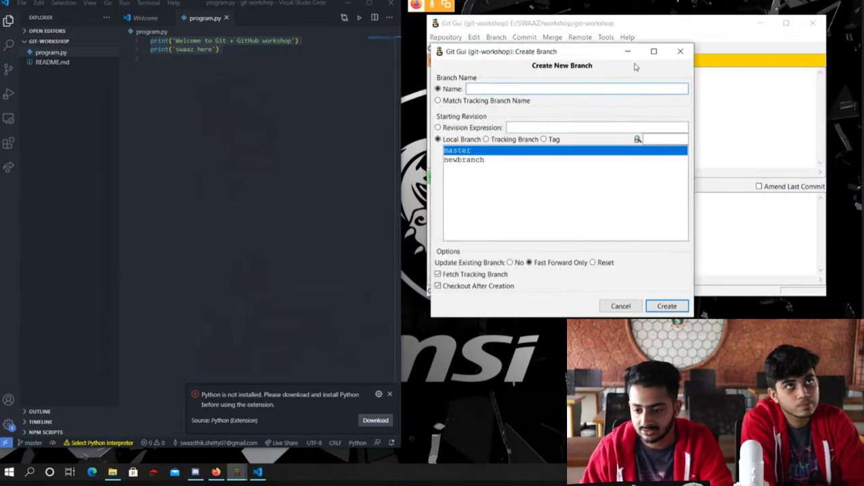
{"action": "left_click", "coordinate": [679, 53]}
- Check out the local branch newbranch and review the print lines of program.py in Visual Studio Code
{"action": "left_click", "coordinate": [496, 37]}
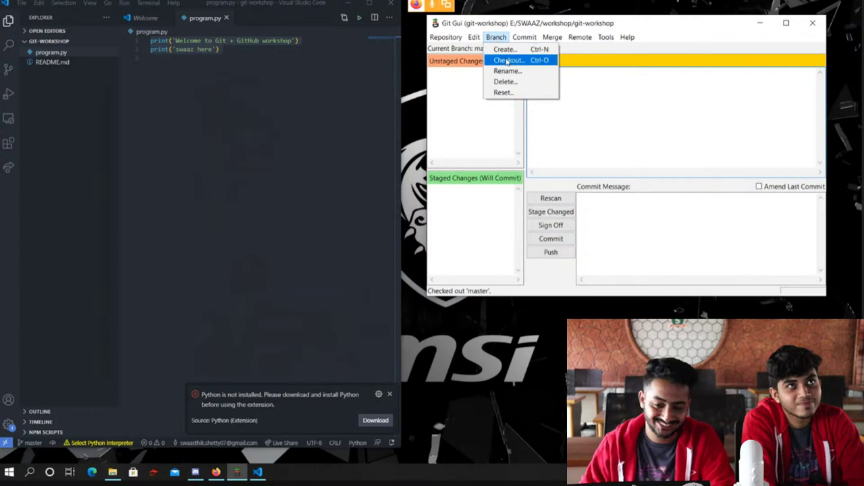
{"action": "left_click", "coordinate": [508, 61]}
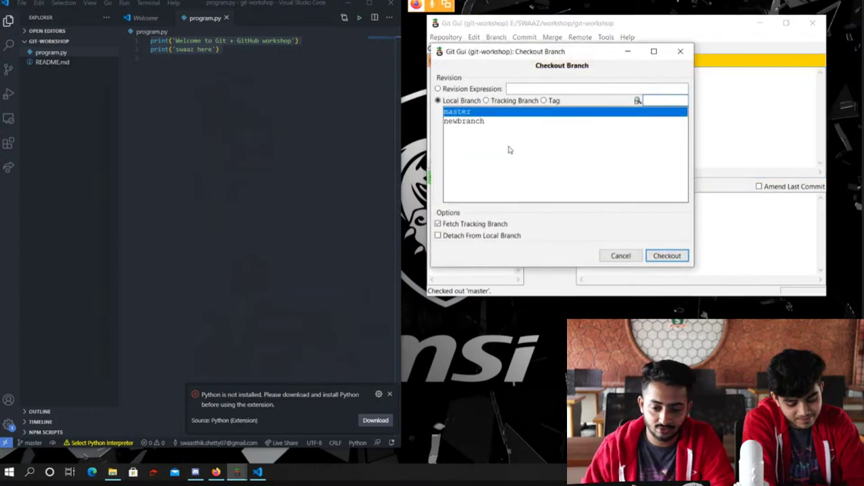
{"action": "left_click", "coordinate": [481, 121]}
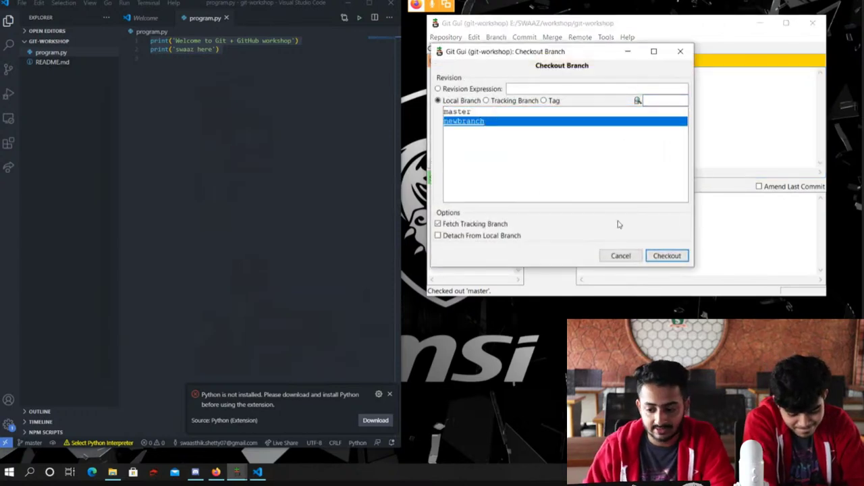
{"action": "left_click", "coordinate": [666, 256]}
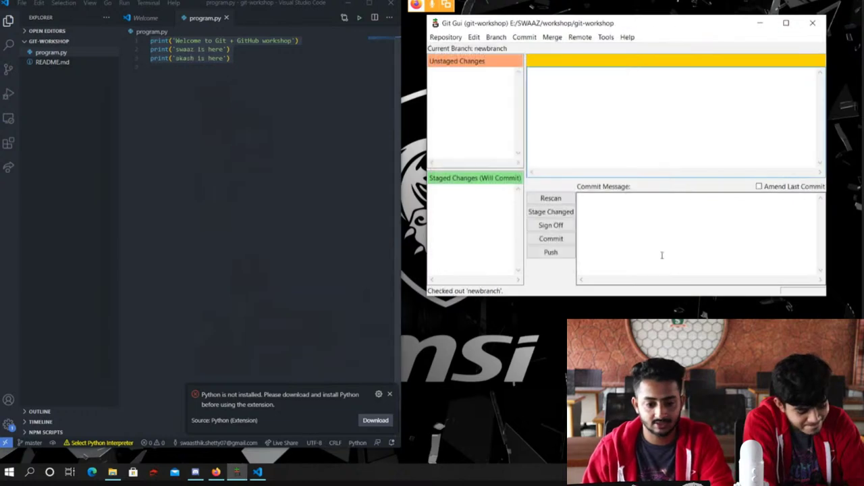
{"action": "left_click", "coordinate": [250, 53]}
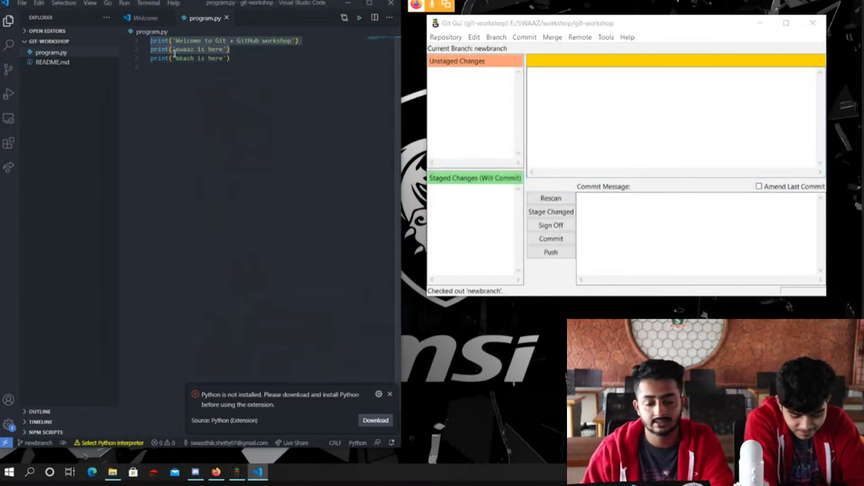
{"action": "left_click", "coordinate": [549, 88]}
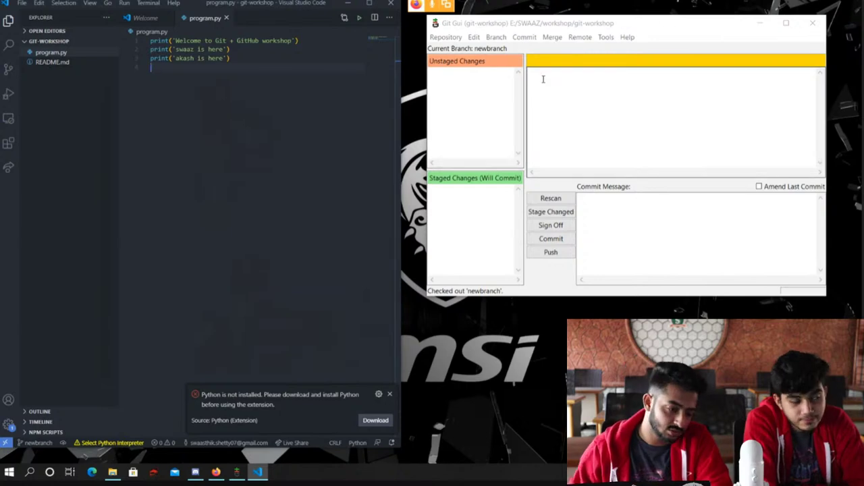